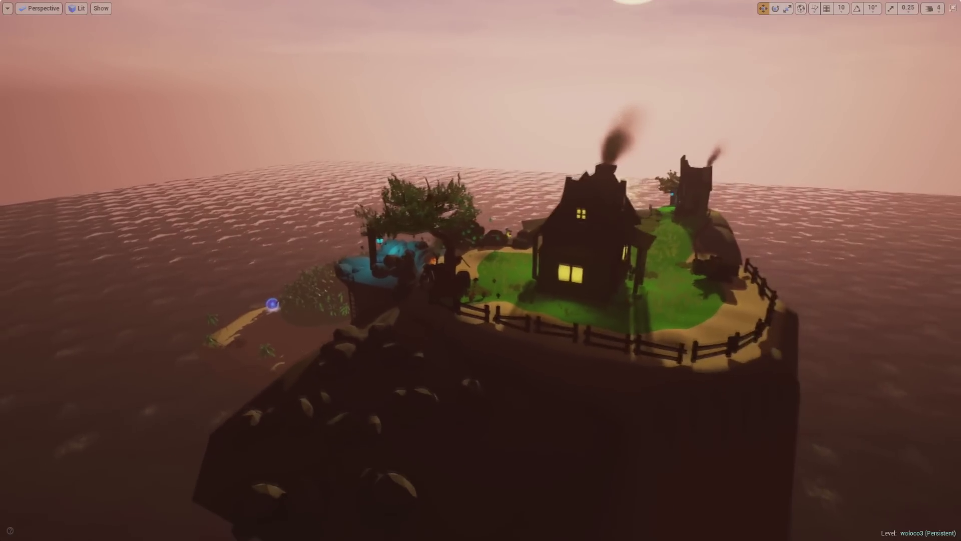
- Orbit and fly over the island, tilt down onto the house, then exit immersive mode with F11
{"action": "left_click_drag", "start_coordinate": [443, 279], "coordinate": [442, 278], "text": "alt"}
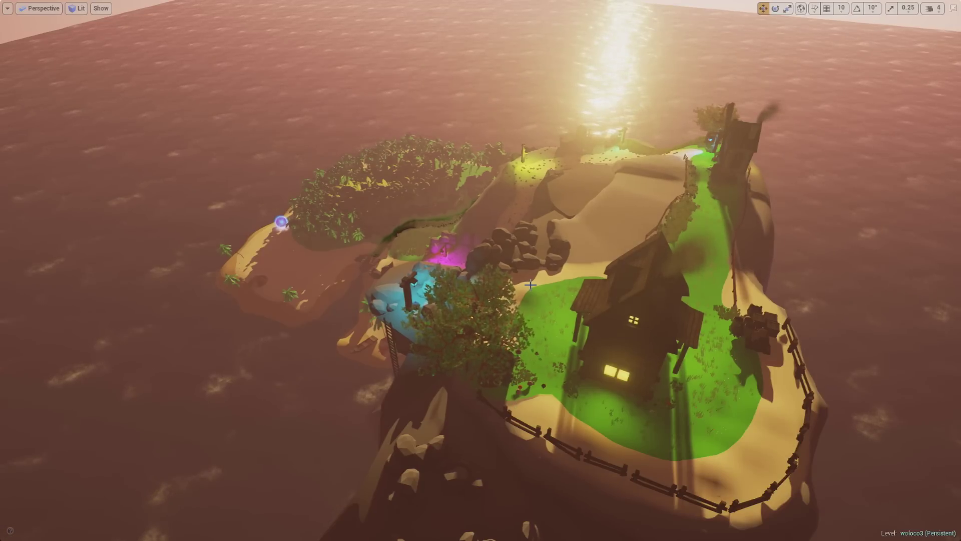
{"action": "right_click_drag", "start_coordinate": [530, 284], "coordinate": [530, 284]}
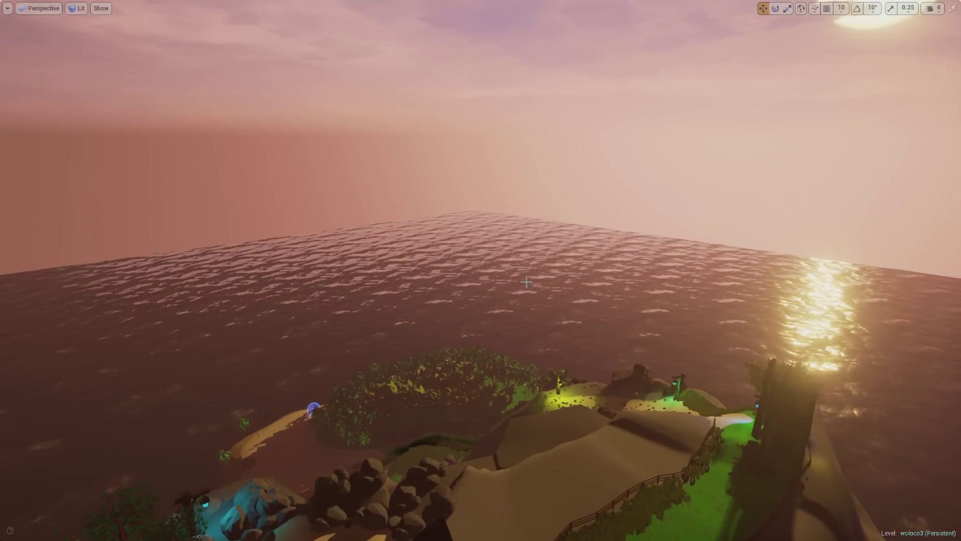
{"action": "right_click_drag", "start_coordinate": [527, 282], "coordinate": [527, 282]}
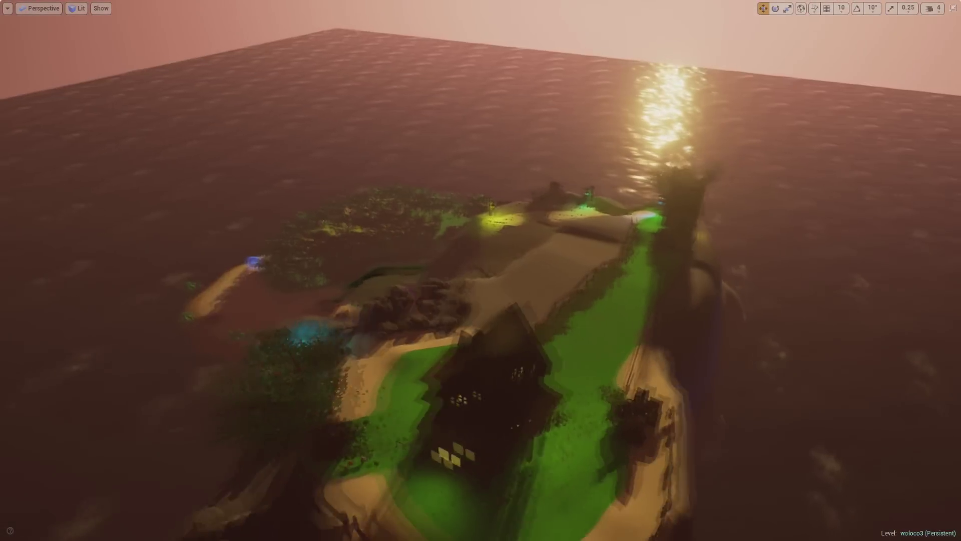
{"action": "key", "text": "F11"}
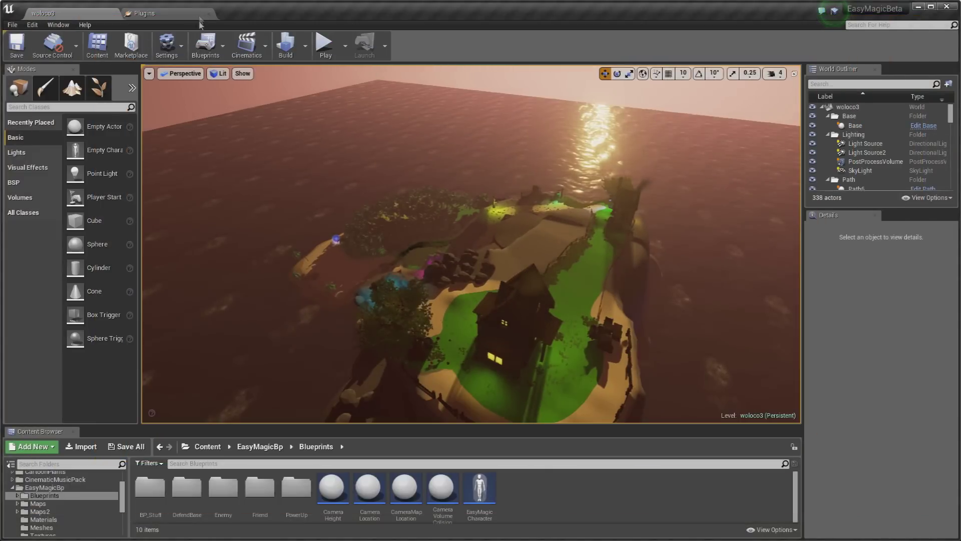
- Check the Plugins tab, then open the woloco3 Level Blueprint from the Blueprints menu
{"action": "left_click", "coordinate": [170, 17]}
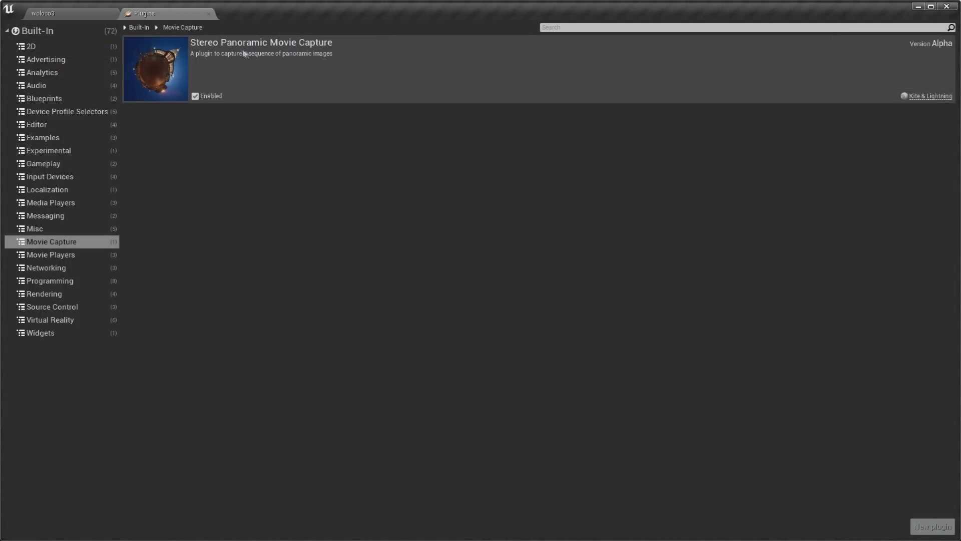
{"action": "left_click", "coordinate": [60, 15]}
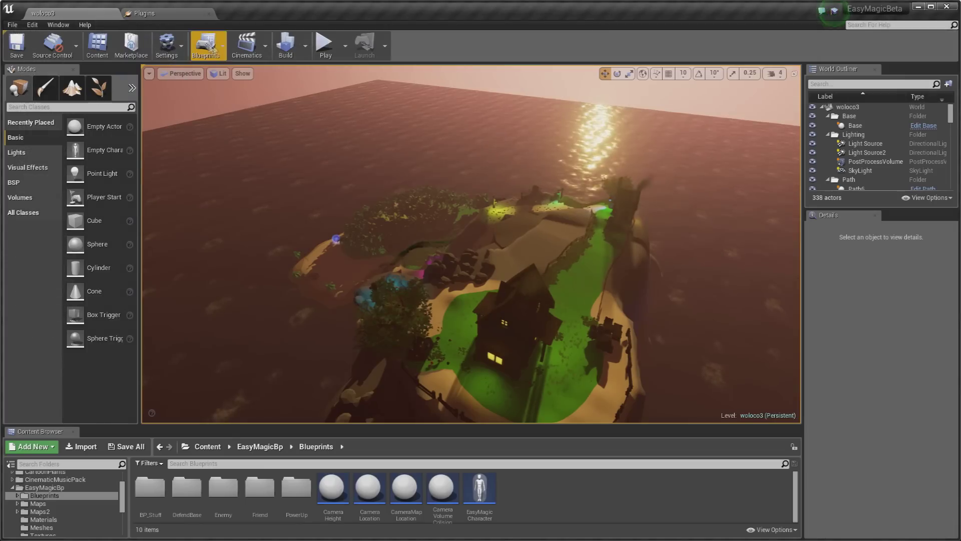
{"action": "left_click", "coordinate": [205, 44]}
{"action": "left_click", "coordinate": [221, 132]}
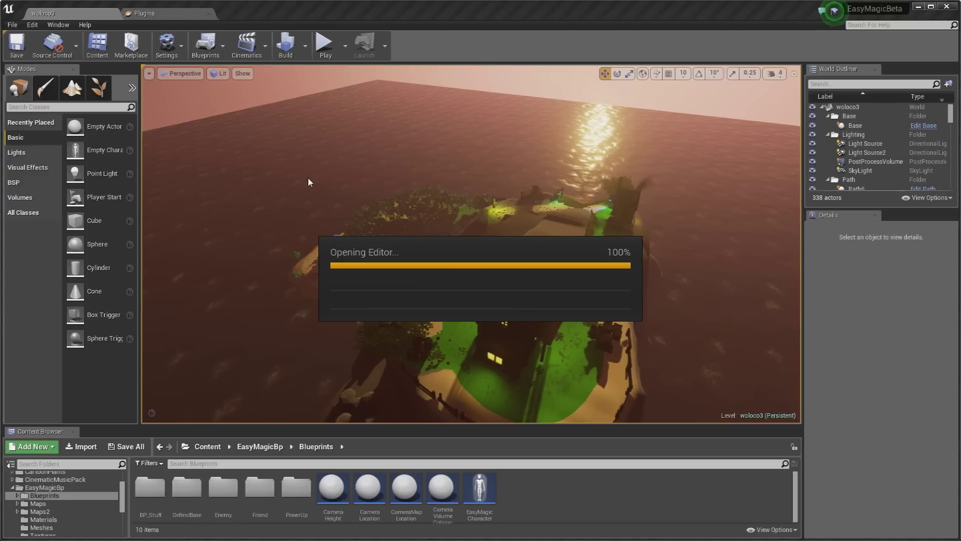
- Select the row of Execute Console Command nodes, then deselect and recentre them in the graph
{"action": "scroll", "coordinate": [484, 233], "scroll_direction": "down", "scroll_amount": 5}
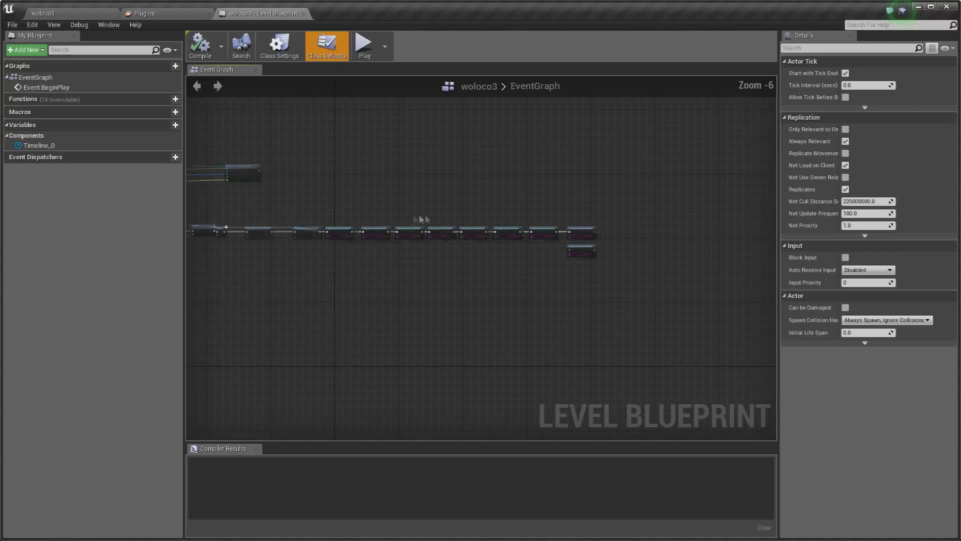
{"action": "scroll", "coordinate": [485, 232], "scroll_direction": "up", "scroll_amount": 4}
{"action": "mouse_move", "coordinate": [202, 188]}
{"action": "left_mouse_down"}
{"action": "mouse_move", "coordinate": [826, 318]}
{"action": "mouse_move", "coordinate": [733, 345]}
{"action": "left_mouse_up"}
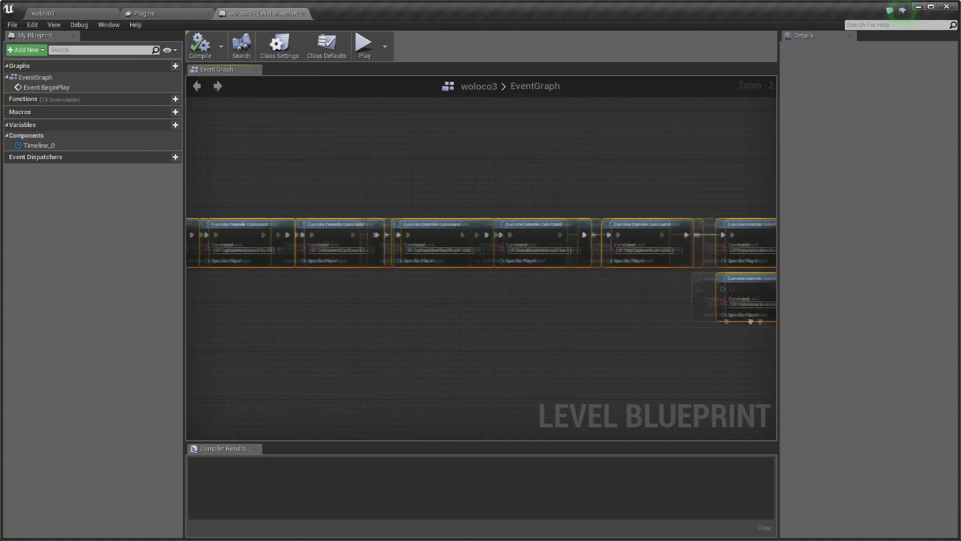
{"action": "scroll", "coordinate": [473, 285], "scroll_direction": "down", "scroll_amount": 4}
{"action": "scroll", "coordinate": [418, 275], "scroll_direction": "up", "scroll_amount": 6}
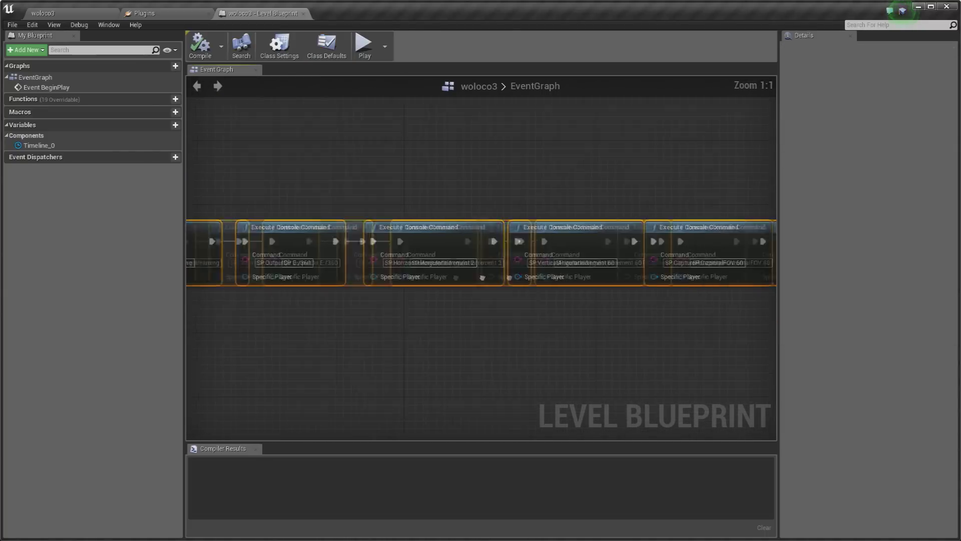
{"action": "left_click", "coordinate": [449, 310]}
{"action": "scroll", "coordinate": [350, 282], "scroll_direction": "down", "scroll_amount": 3}
{"action": "mouse_move", "coordinate": [351, 282]}
{"action": "right_mouse_down"}
{"action": "mouse_move", "coordinate": [455, 287]}
{"action": "mouse_move", "coordinate": [455, 303]}
{"action": "right_mouse_up"}
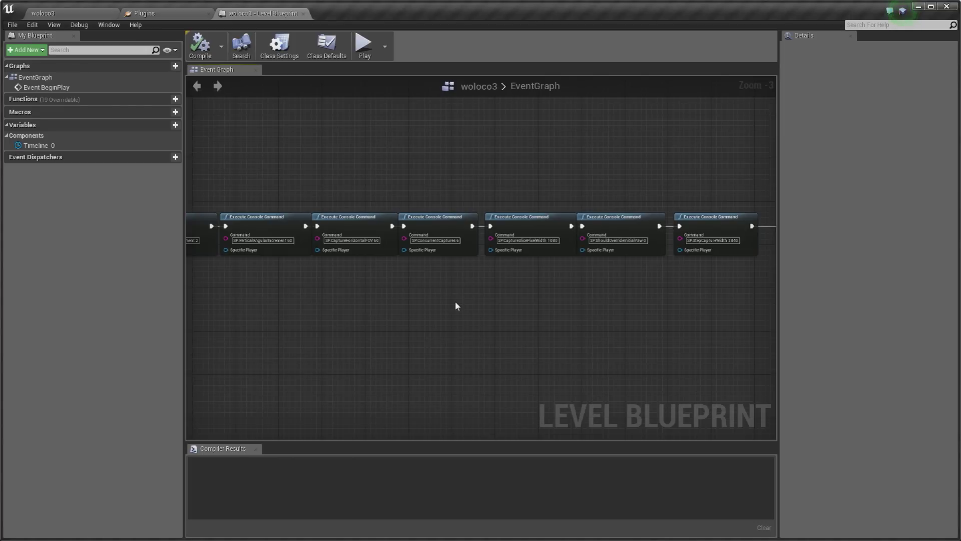
- Zoom and pan the Event Graph to frame the whole console command node chain
{"action": "scroll", "coordinate": [466, 308], "scroll_direction": "down", "scroll_amount": 1}
{"action": "scroll", "coordinate": [440, 311], "scroll_direction": "down", "scroll_amount": 1}
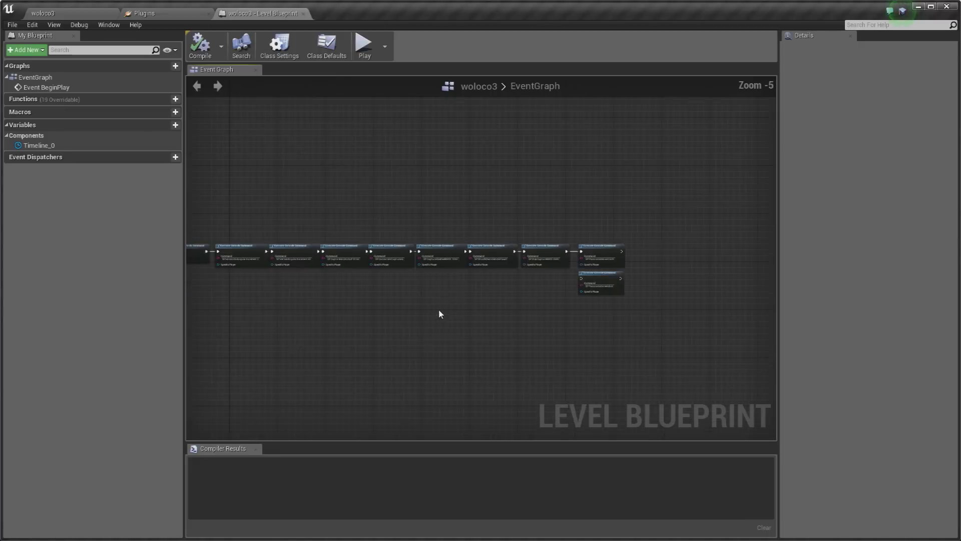
{"action": "scroll", "coordinate": [410, 332], "scroll_direction": "up", "scroll_amount": 1}
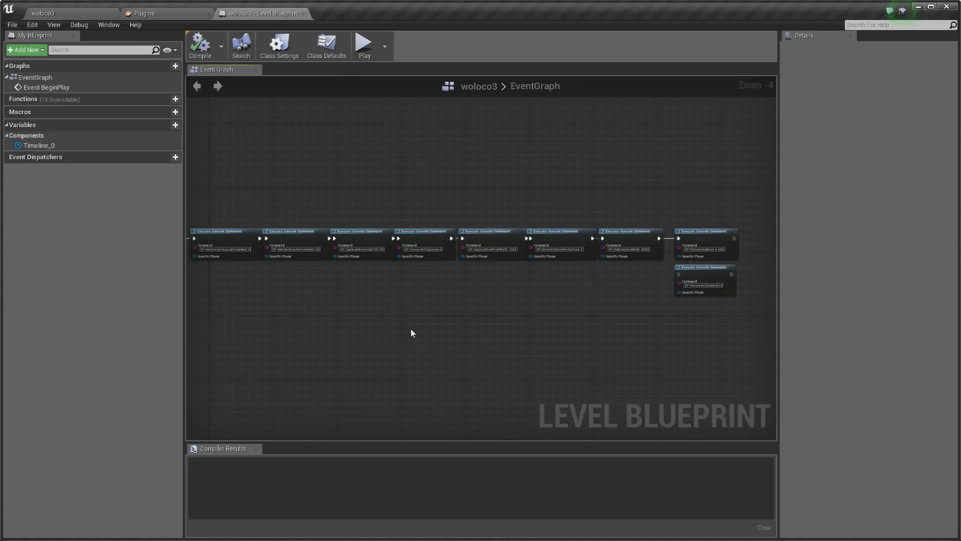
{"action": "scroll", "coordinate": [408, 316], "scroll_direction": "up", "scroll_amount": 1}
{"action": "scroll", "coordinate": [414, 313], "scroll_direction": "down", "scroll_amount": 3}
{"action": "scroll", "coordinate": [434, 320], "scroll_direction": "up", "scroll_amount": 2}
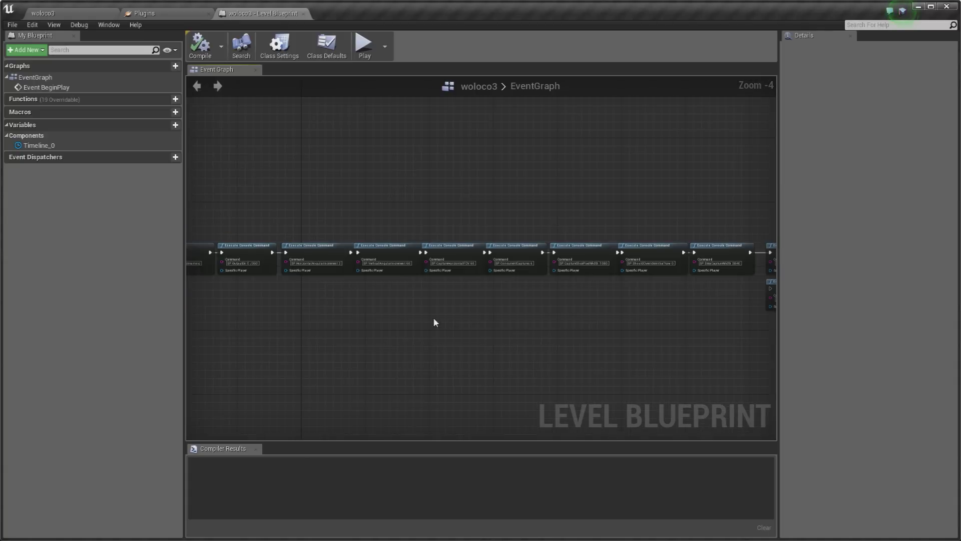
{"action": "scroll", "coordinate": [434, 322], "scroll_direction": "down", "scroll_amount": 3}
{"action": "scroll", "coordinate": [440, 322], "scroll_direction": "down", "scroll_amount": 2}
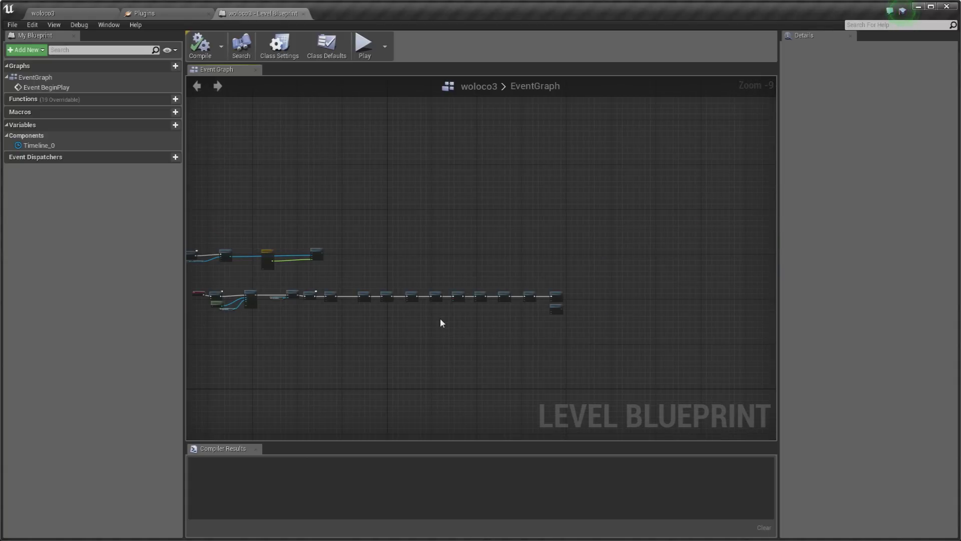
{"action": "right_click_drag", "start_coordinate": [440, 322], "coordinate": [474, 293]}
{"action": "scroll", "coordinate": [450, 281], "scroll_direction": "up", "scroll_amount": 3}
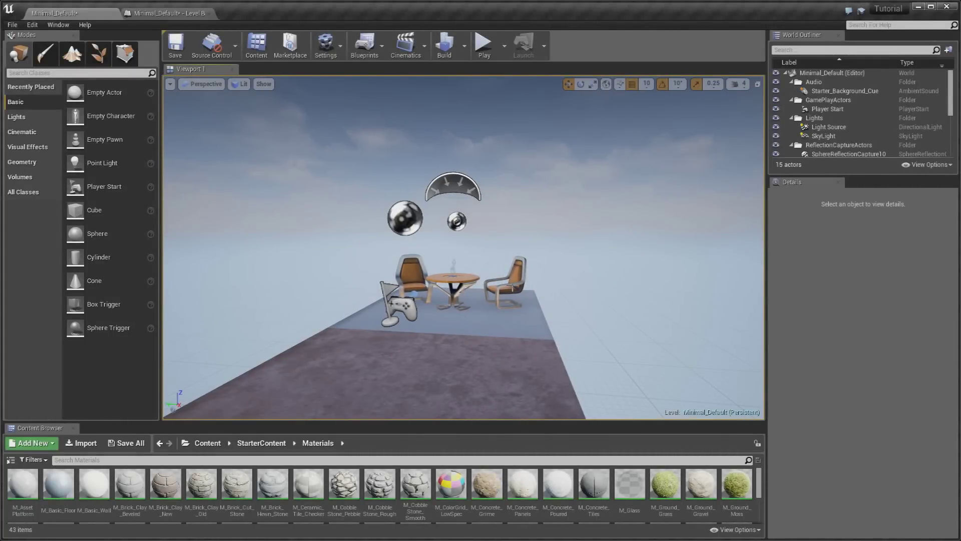
- Through Edit > Plugins, tick Enabled on Stereo Panoramic Movie Capture in the Movie Capture category
{"action": "left_click_drag", "start_coordinate": [545, 278], "coordinate": [333, 196]}
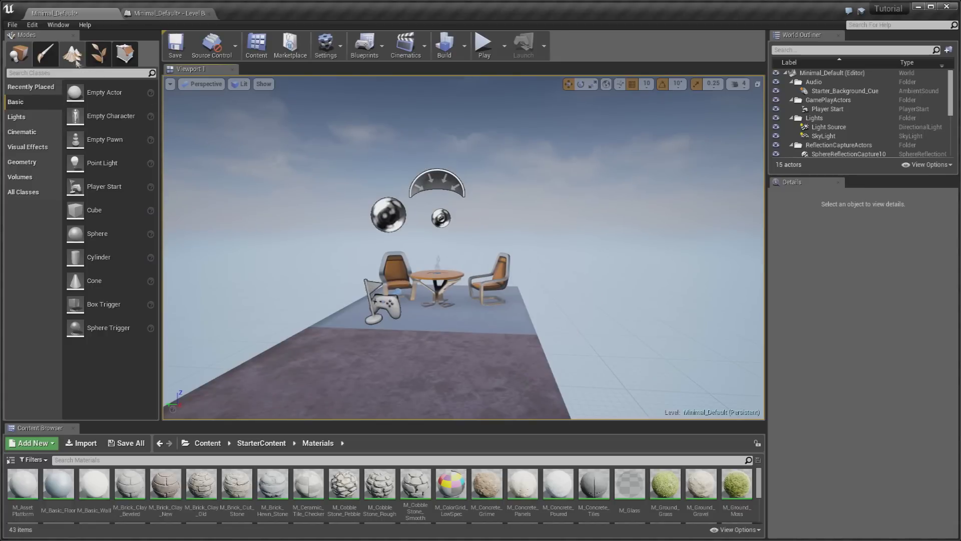
{"action": "left_click", "coordinate": [32, 24]}
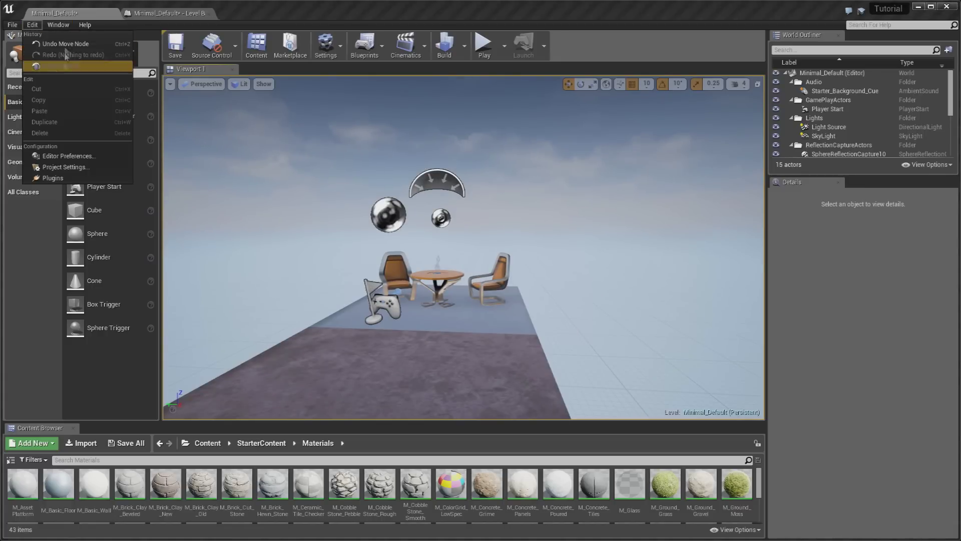
{"action": "left_click", "coordinate": [53, 178]}
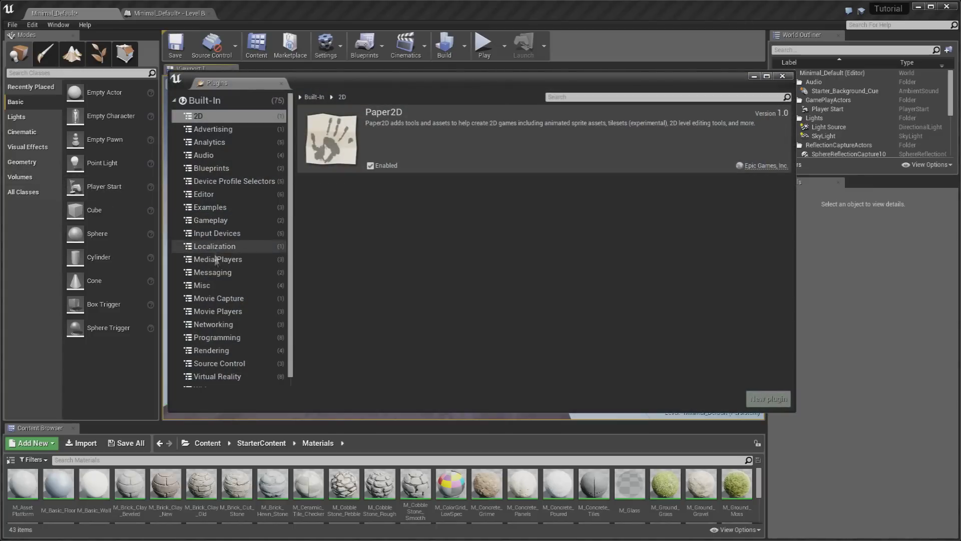
{"action": "left_click", "coordinate": [224, 299]}
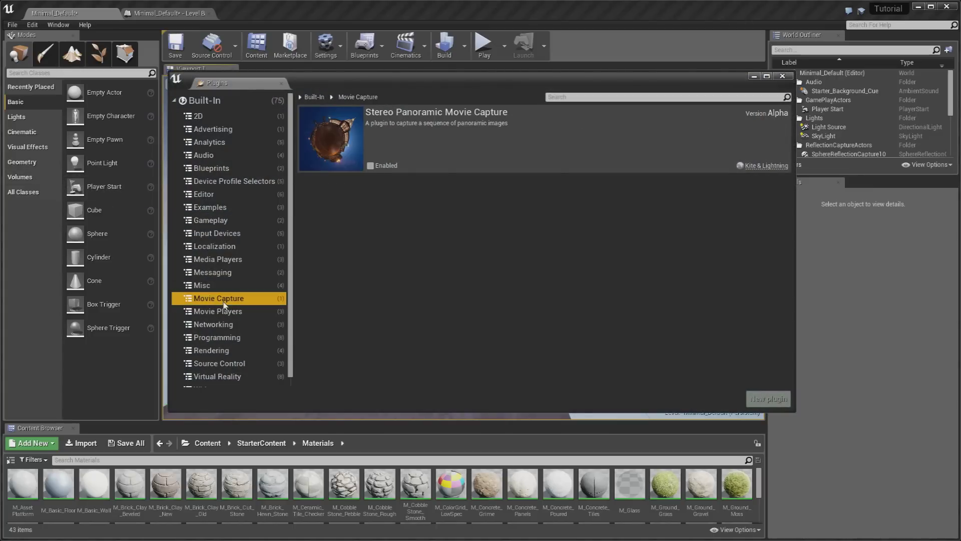
{"action": "left_click", "coordinate": [370, 166]}
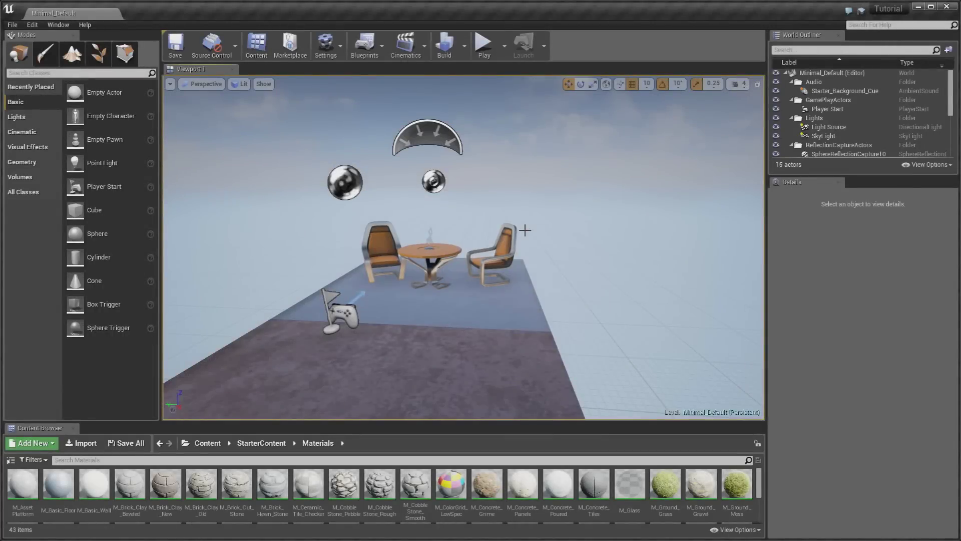
{"action": "scroll", "coordinate": [525, 231], "scroll_direction": "up", "scroll_amount": 2}
{"action": "scroll", "coordinate": [525, 230], "scroll_direction": "up", "scroll_amount": 3}
{"action": "left_click", "coordinate": [368, 48]}
{"action": "left_click", "coordinate": [397, 130]}
{"action": "scroll", "coordinate": [371, 198], "scroll_direction": "up", "scroll_amount": 4}
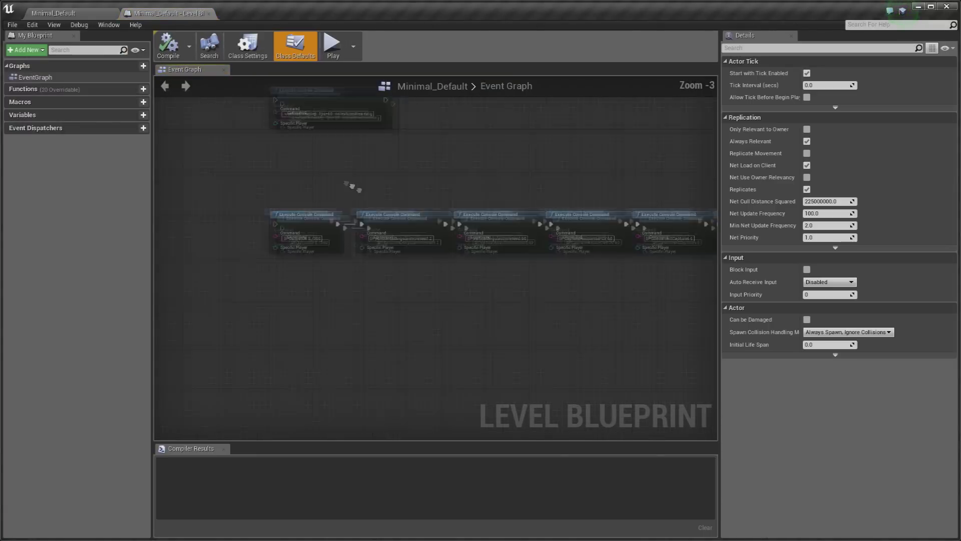
{"action": "scroll", "coordinate": [345, 170], "scroll_direction": "down", "scroll_amount": 3}
{"action": "scroll", "coordinate": [333, 202], "scroll_direction": "up", "scroll_amount": 4}
{"action": "right_click_drag", "start_coordinate": [333, 202], "coordinate": [401, 255]}
{"action": "scroll", "coordinate": [401, 256], "scroll_direction": "down", "scroll_amount": 2}
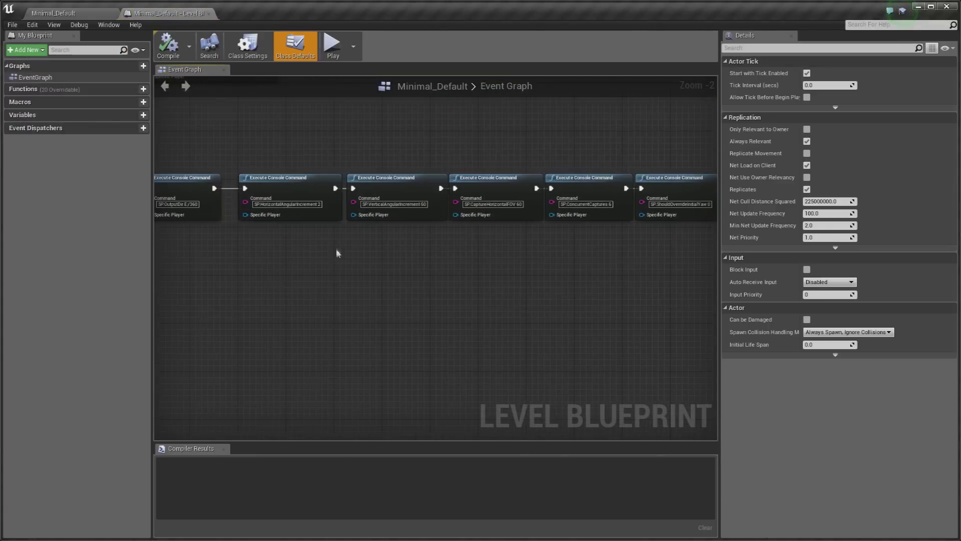
{"action": "scroll", "coordinate": [315, 275], "scroll_direction": "up", "scroll_amount": 4}
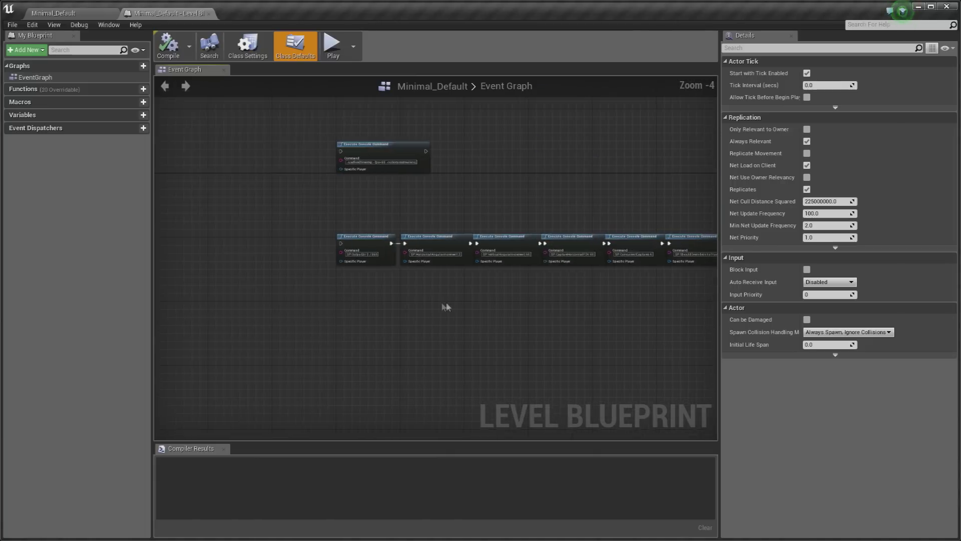
{"action": "right_click_drag", "start_coordinate": [447, 307], "coordinate": [337, 279]}
{"action": "scroll", "coordinate": [341, 291], "scroll_direction": "down", "scroll_amount": 3}
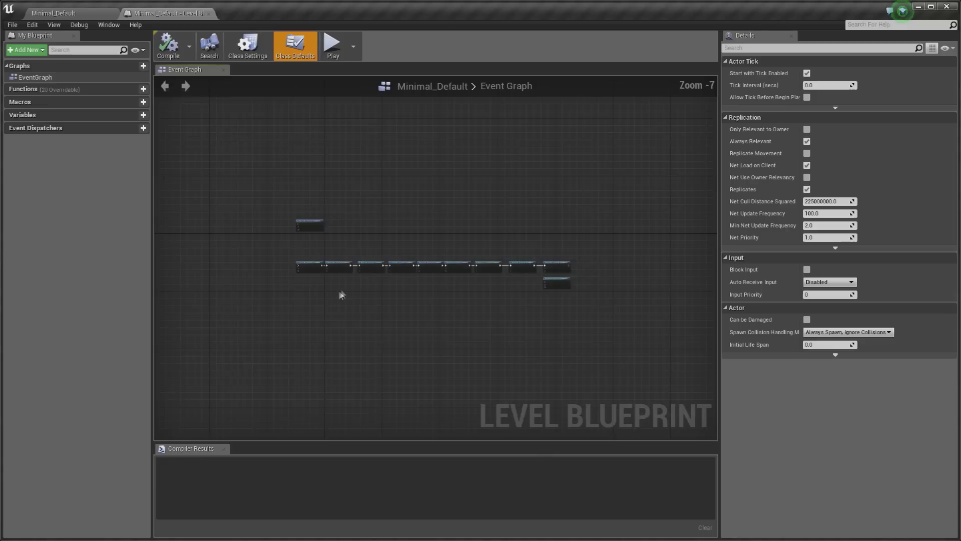
{"action": "left_click", "coordinate": [82, 15]}
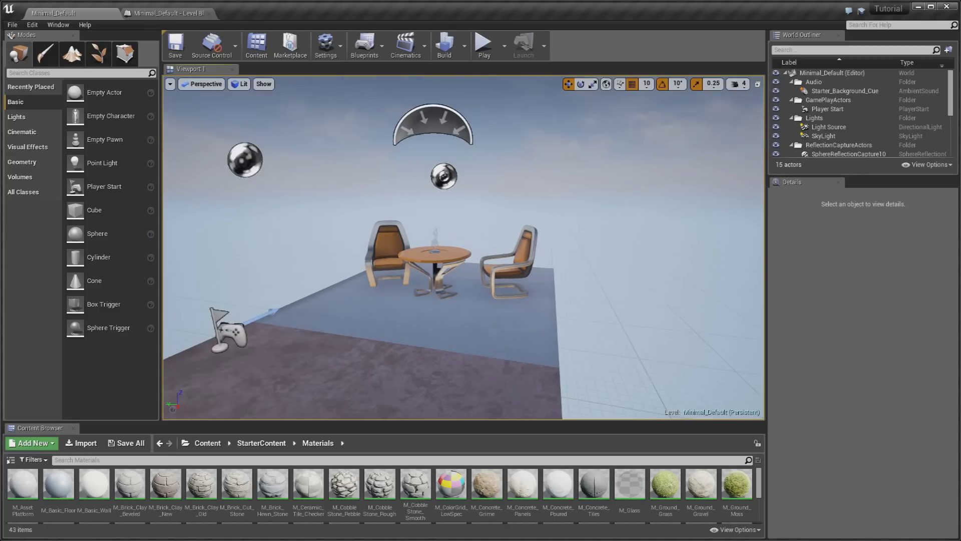
- Fly the full-screen camera around the chairs-and-table platform, then restore the editor panels with F11
{"action": "key", "text": "F11"}
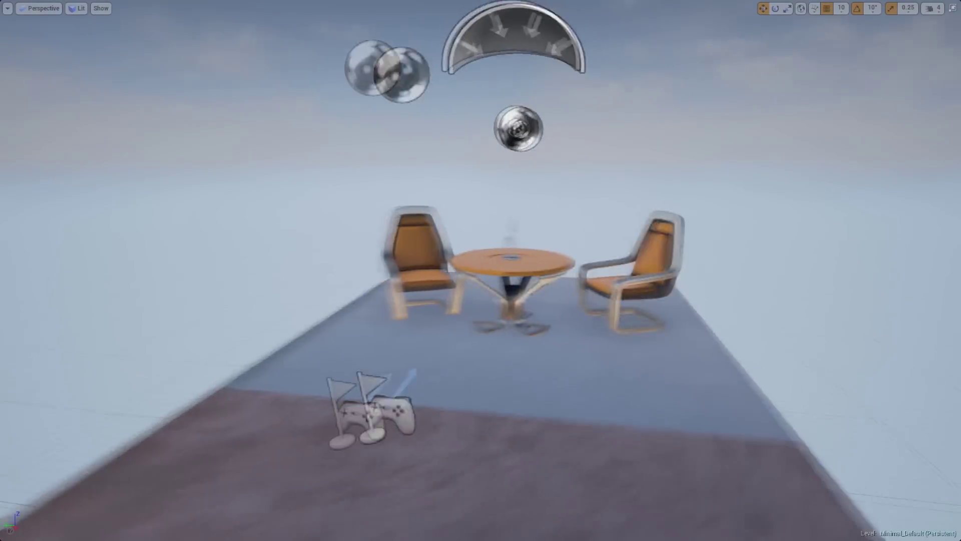
{"action": "left_click_drag", "start_coordinate": [421, 208], "coordinate": [421, 208]}
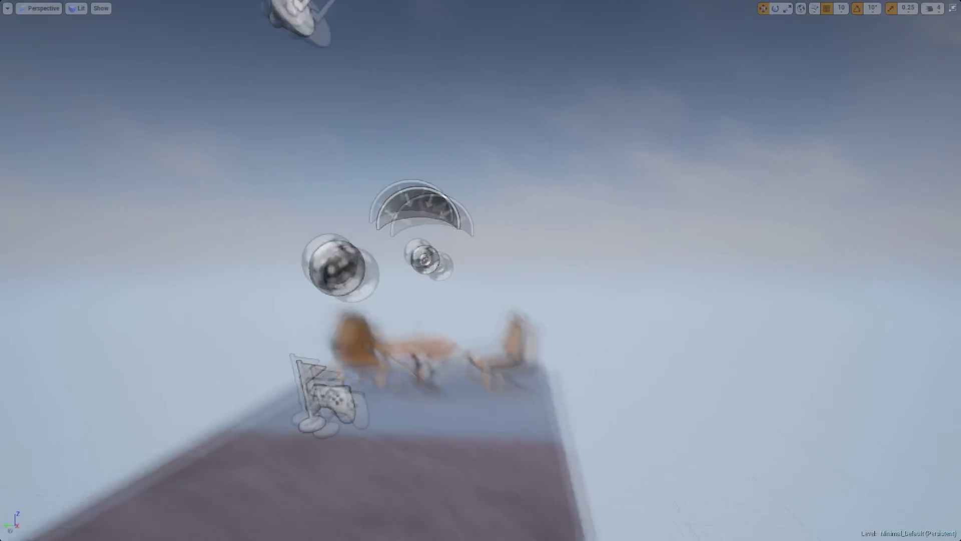
{"action": "right_click_drag", "start_coordinate": [421, 208], "coordinate": [421, 207]}
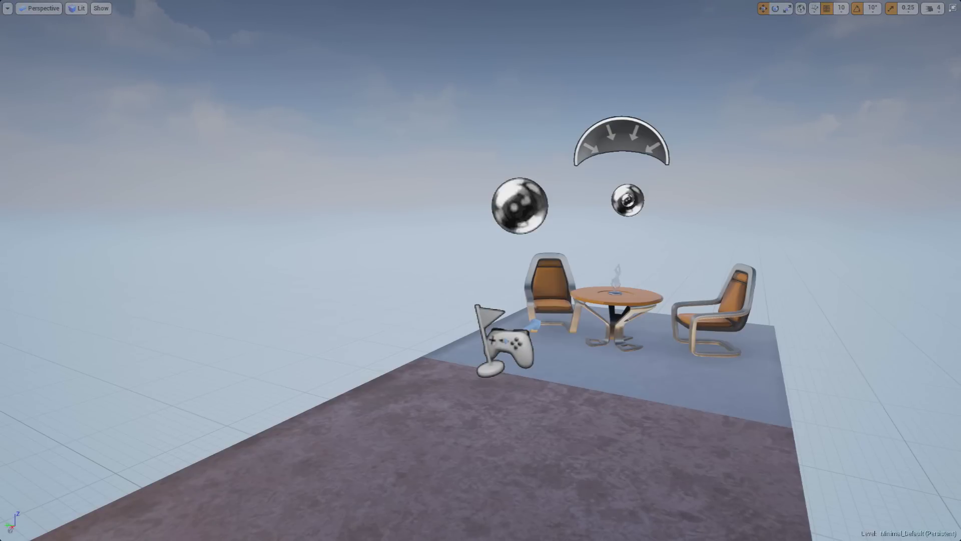
{"action": "right_click_drag", "start_coordinate": [402, 128], "coordinate": [402, 128]}
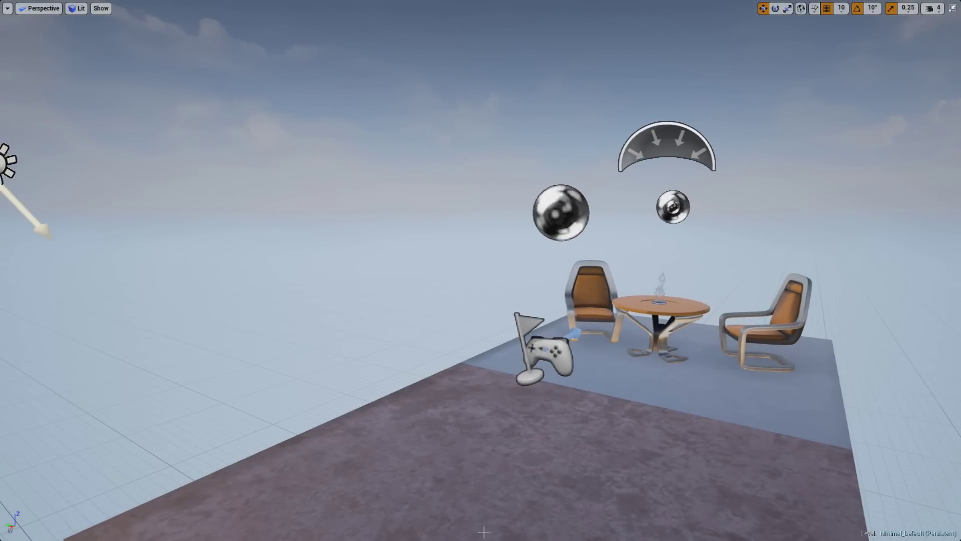
{"action": "right_click_drag", "start_coordinate": [426, 128], "coordinate": [409, 135]}
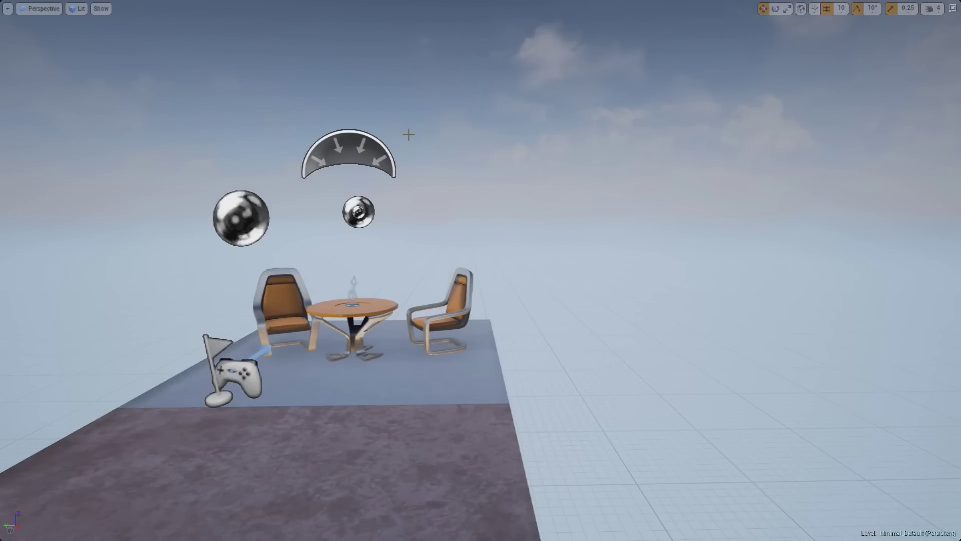
{"action": "right_click_drag", "start_coordinate": [409, 134], "coordinate": [409, 135]}
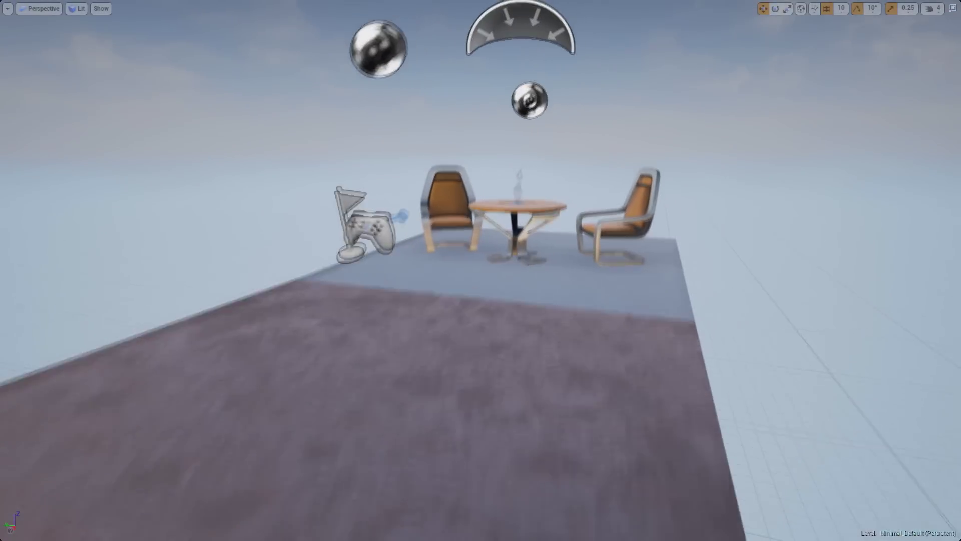
{"action": "right_click_drag", "start_coordinate": [409, 135], "coordinate": [409, 134]}
{"action": "right_click_drag", "start_coordinate": [433, 167], "coordinate": [434, 167]}
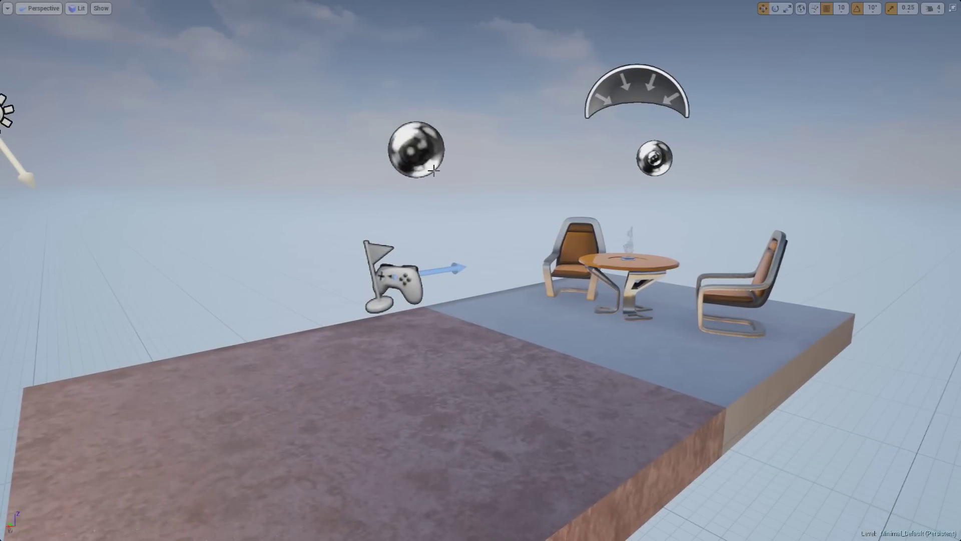
{"action": "right_click_drag", "start_coordinate": [424, 162], "coordinate": [428, 165]}
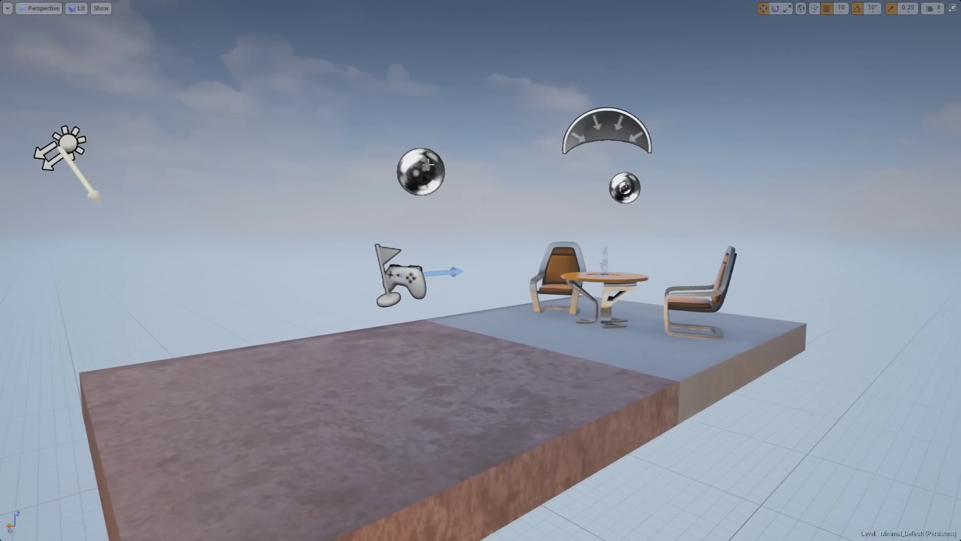
{"action": "right_click_drag", "start_coordinate": [534, 262], "coordinate": [535, 262]}
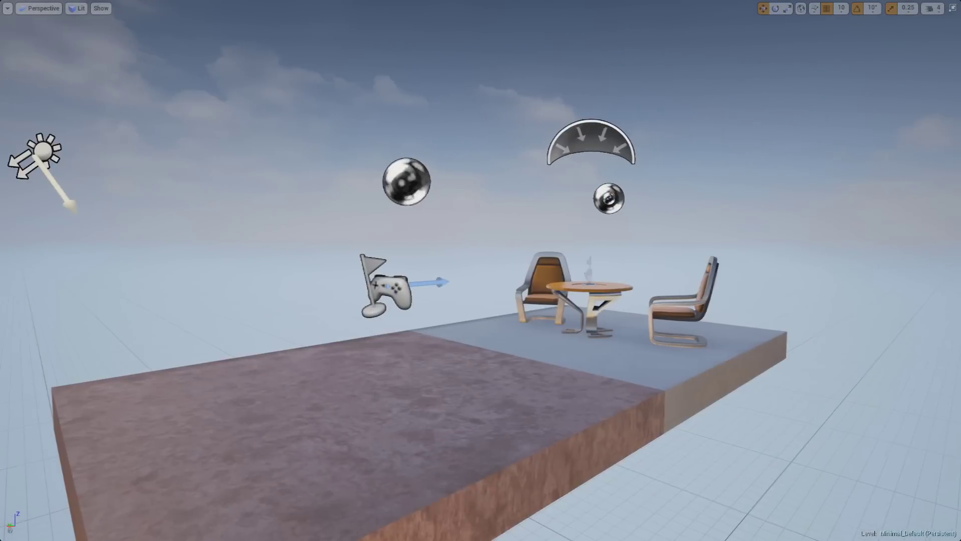
{"action": "key", "text": "F11"}
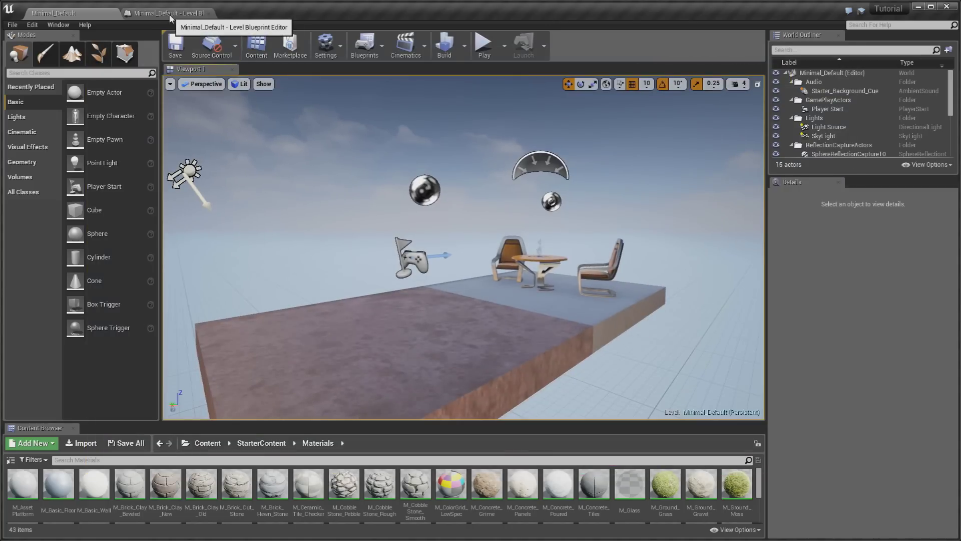
- Switch to the Level Blueprint's Event Graph and frame the full row of eight console command nodes
{"action": "left_click", "coordinate": [177, 15]}
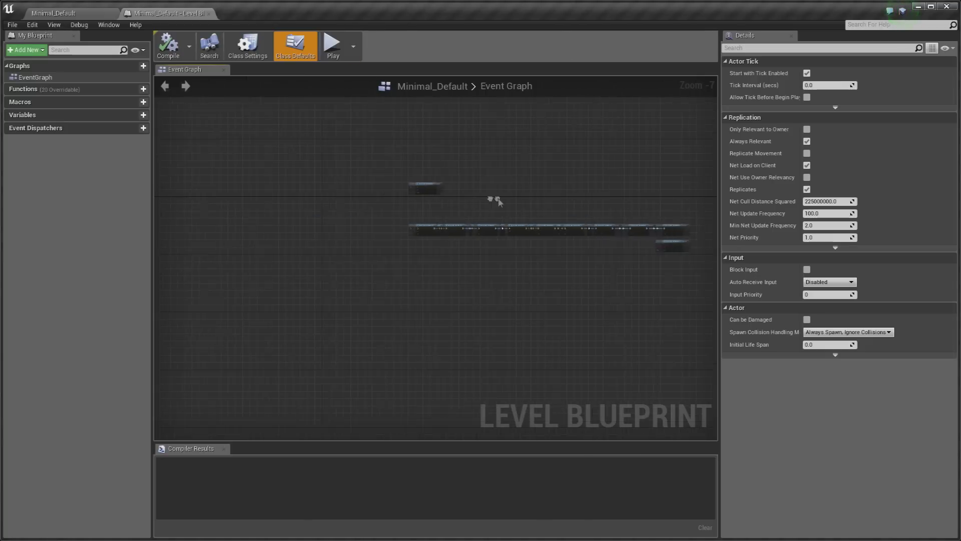
{"action": "scroll", "coordinate": [455, 186], "scroll_direction": "up", "scroll_amount": 5}
{"action": "mouse_move", "coordinate": [449, 261]}
{"action": "right_mouse_down"}
{"action": "mouse_move", "coordinate": [455, 219]}
{"action": "mouse_move", "coordinate": [415, 135]}
{"action": "mouse_move", "coordinate": [389, 141]}
{"action": "mouse_move", "coordinate": [376, 162]}
{"action": "right_mouse_up"}
{"action": "scroll", "coordinate": [445, 200], "scroll_direction": "up", "scroll_amount": 3}
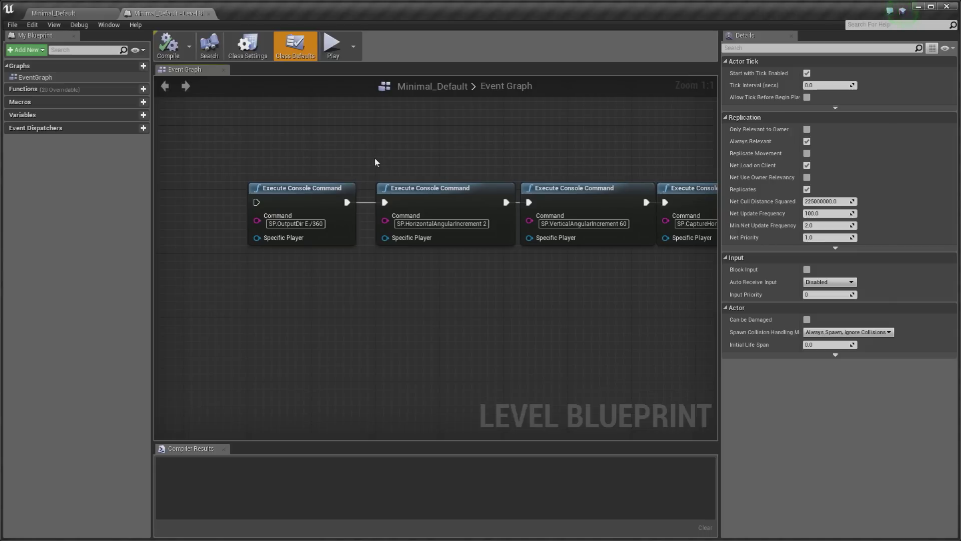
{"action": "right_click_drag", "start_coordinate": [377, 161], "coordinate": [317, 180]}
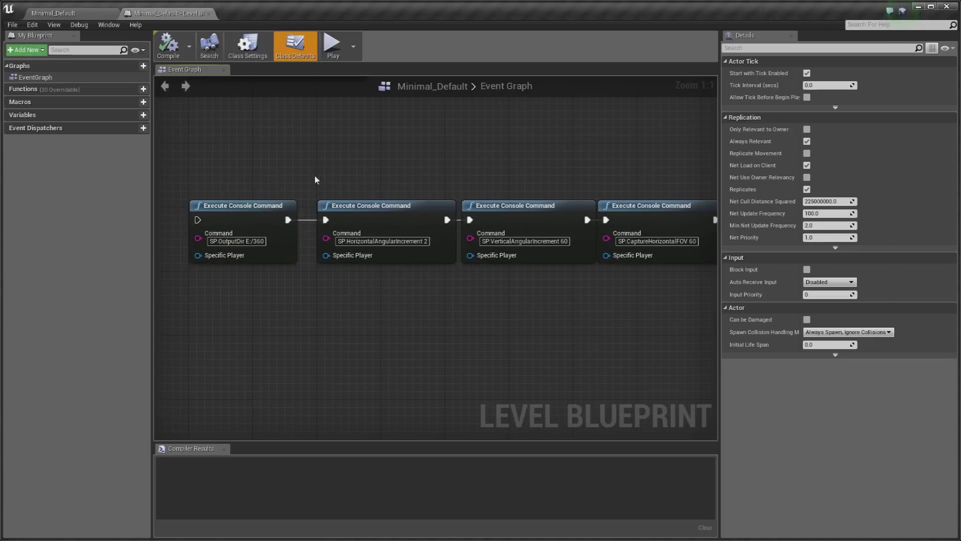
{"action": "right_click_drag", "start_coordinate": [480, 176], "coordinate": [433, 186]}
{"action": "scroll", "coordinate": [422, 182], "scroll_direction": "down", "scroll_amount": 4}
{"action": "scroll", "coordinate": [422, 182], "scroll_direction": "up", "scroll_amount": 3}
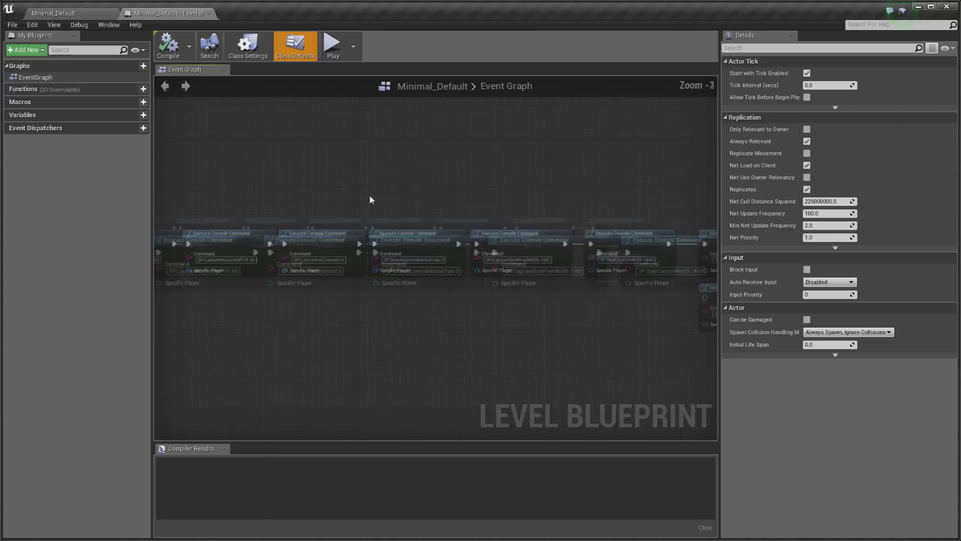
{"action": "right_click_drag", "start_coordinate": [370, 200], "coordinate": [315, 181]}
- Reposition the PanoramicMovie node and another command node, then recentre the row
{"action": "left_click_drag", "start_coordinate": [650, 224], "coordinate": [503, 301]}
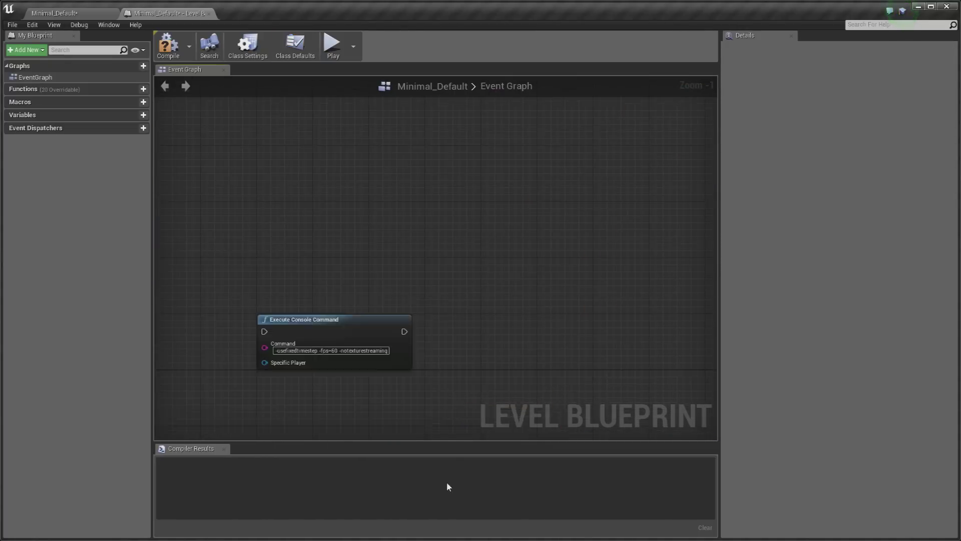
{"action": "right_click_drag", "start_coordinate": [558, 257], "coordinate": [383, 262]}
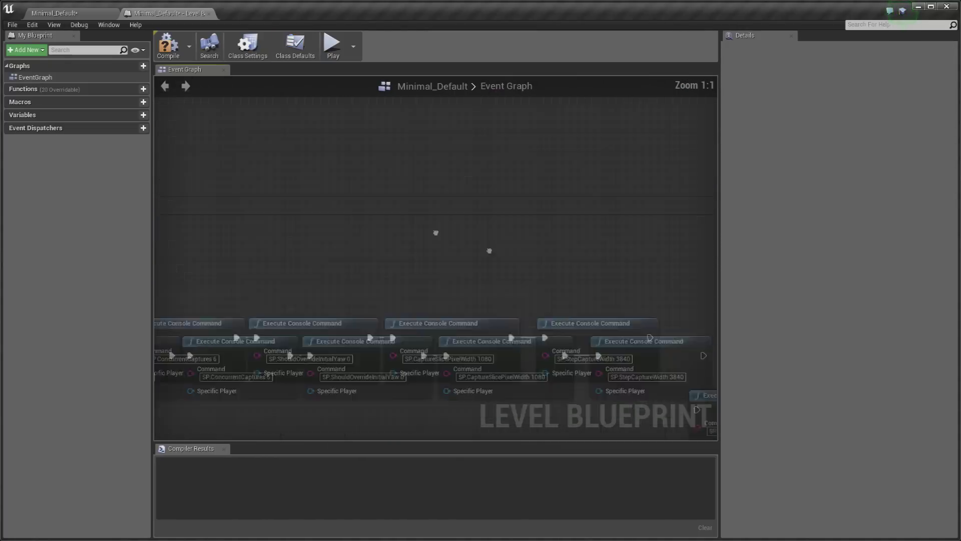
{"action": "left_click_drag", "start_coordinate": [441, 331], "coordinate": [434, 264]}
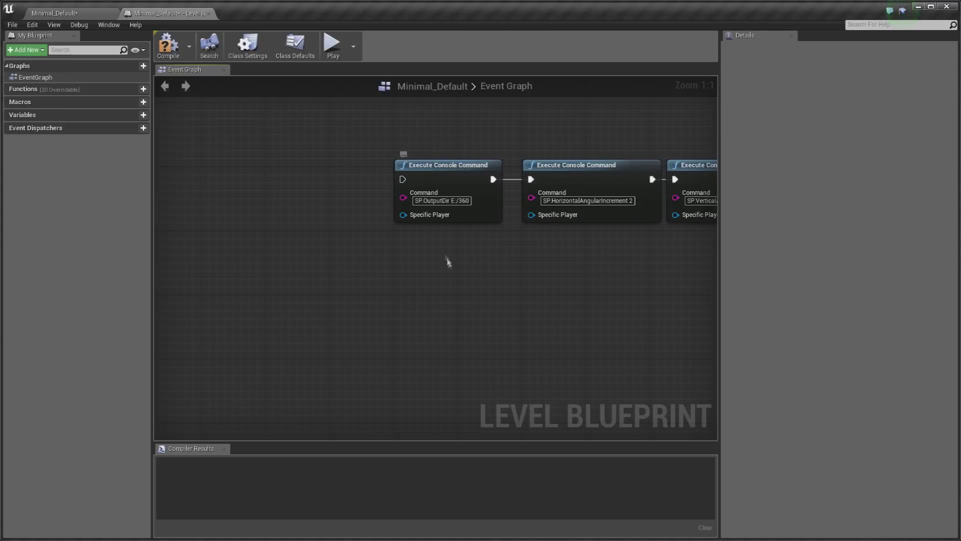
{"action": "right_click_drag", "start_coordinate": [411, 279], "coordinate": [389, 265]}
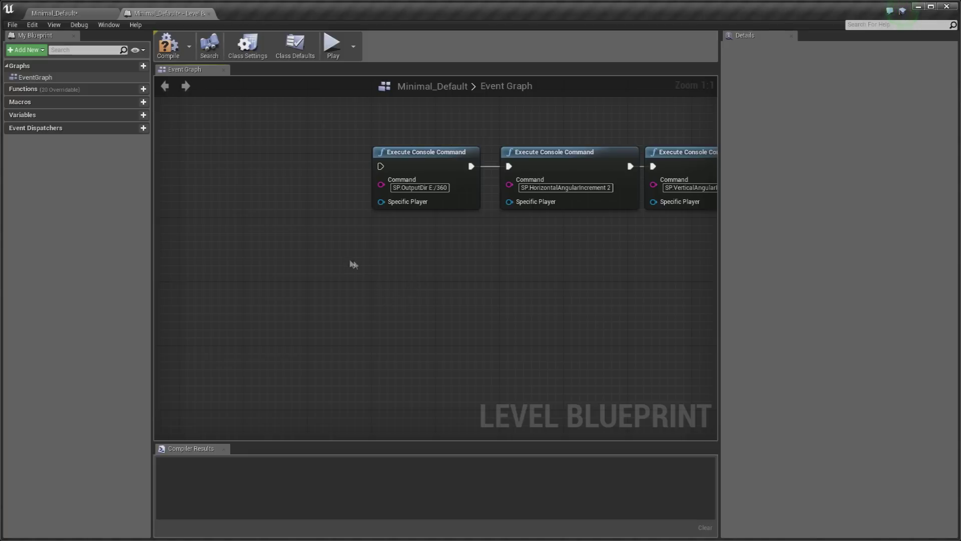
{"action": "right_click_drag", "start_coordinate": [348, 263], "coordinate": [347, 258]}
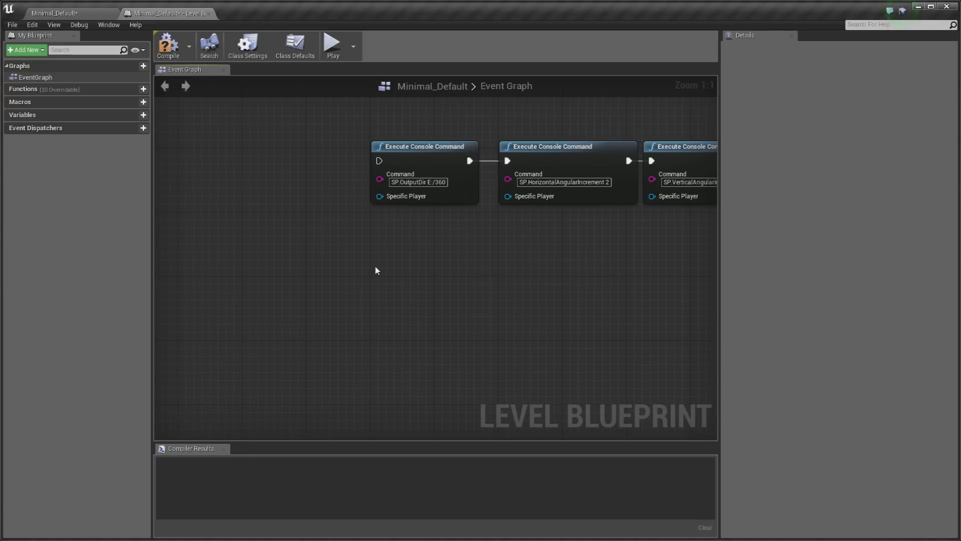
{"action": "right_click_drag", "start_coordinate": [377, 271], "coordinate": [372, 287]}
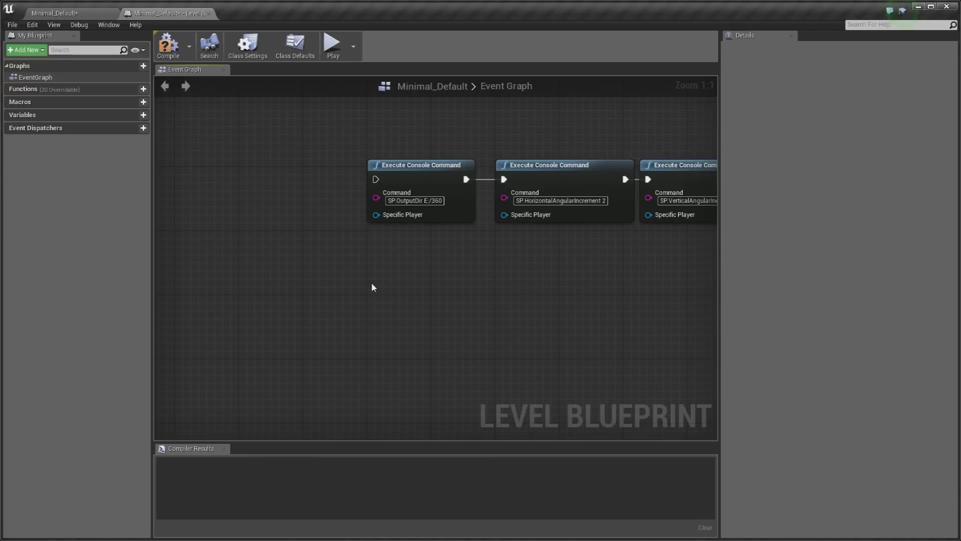
- Add a test Execute Console Command node with command 'sadasdasd', then undo it with Ctrl+Z twice
{"action": "right_click", "coordinate": [372, 287]}
{"action": "type", "text": "console"}
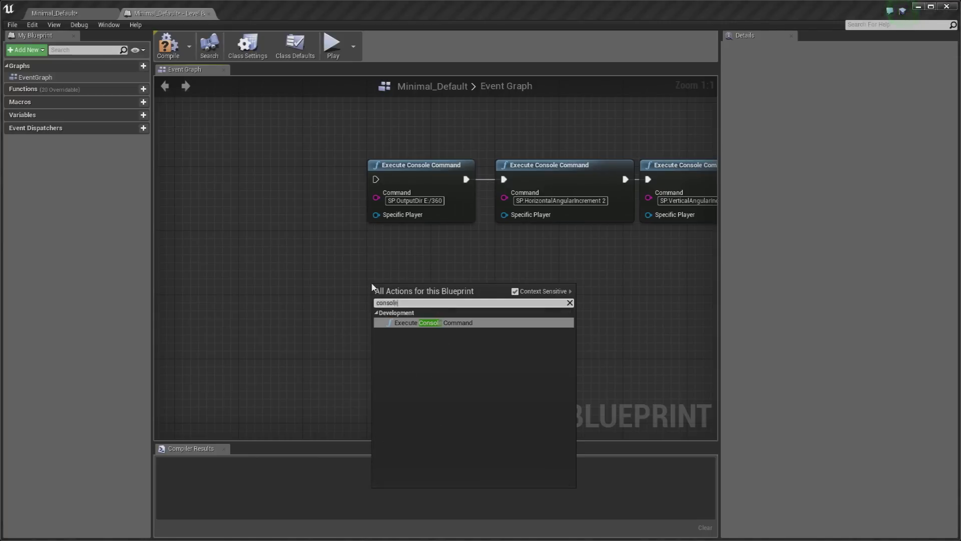
{"action": "key", "text": "Return"}
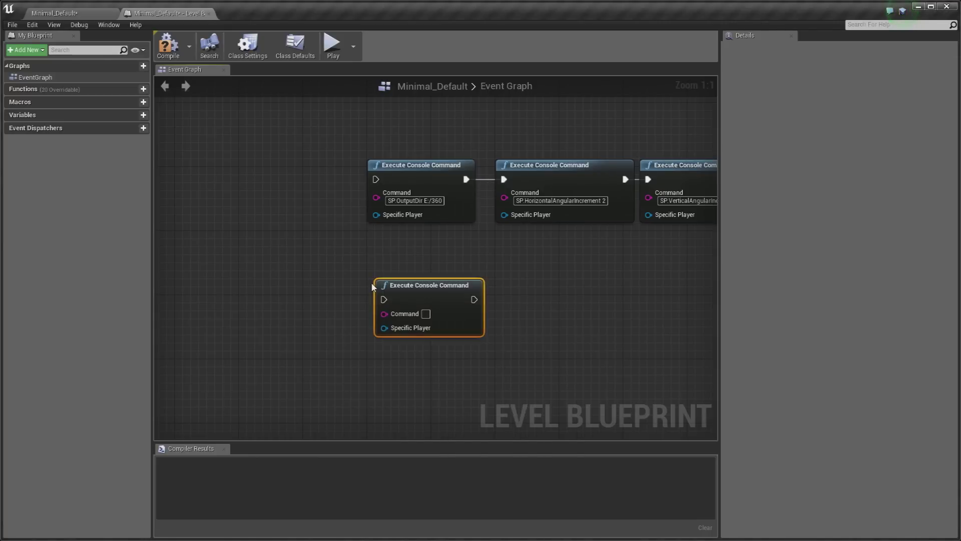
{"action": "left_click", "coordinate": [426, 314]}
{"action": "type", "text": "sadasdasd"}
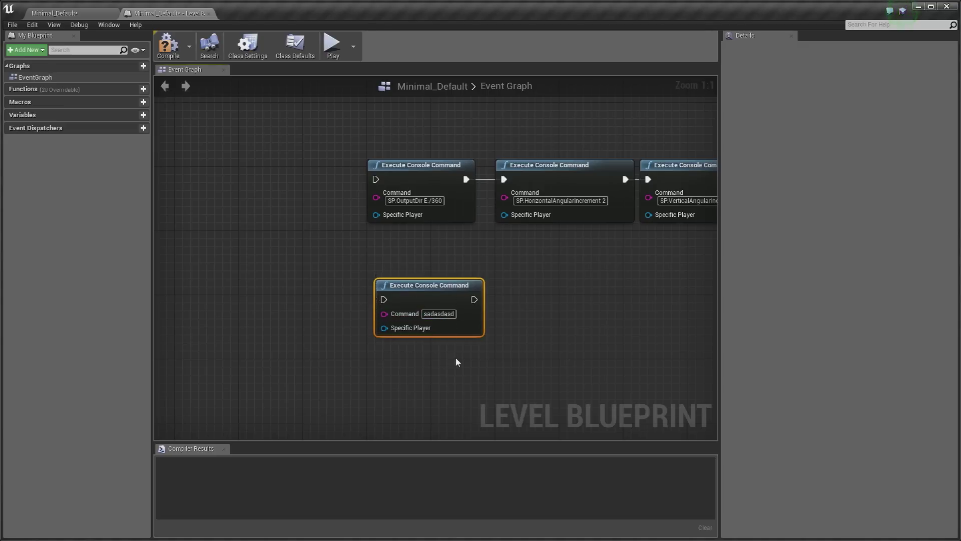
{"action": "key", "text": "ctrl+z"}
{"action": "key", "text": "ctrl+z"}
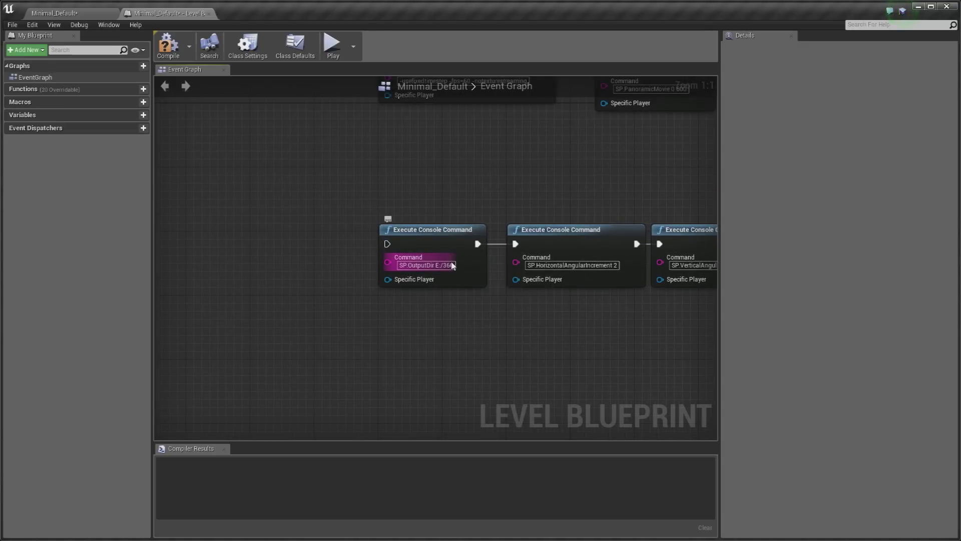
{"action": "key", "text": "ctrl+z"}
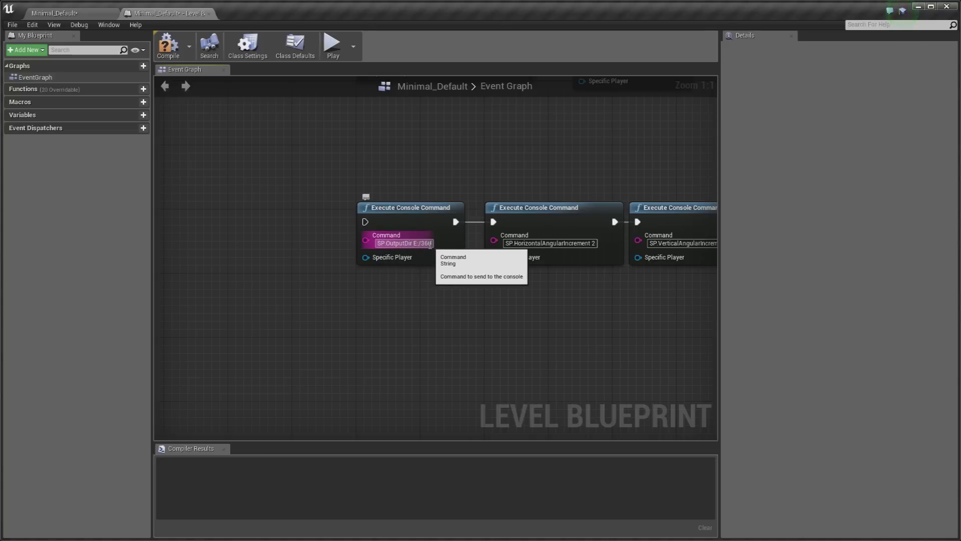
- Pan the Event Graph to frame the first four command nodes, starting with SP.OutputDir
{"action": "scroll", "coordinate": [406, 280], "scroll_direction": "down", "scroll_amount": 1}
{"action": "scroll", "coordinate": [407, 281], "scroll_direction": "up", "scroll_amount": 1}
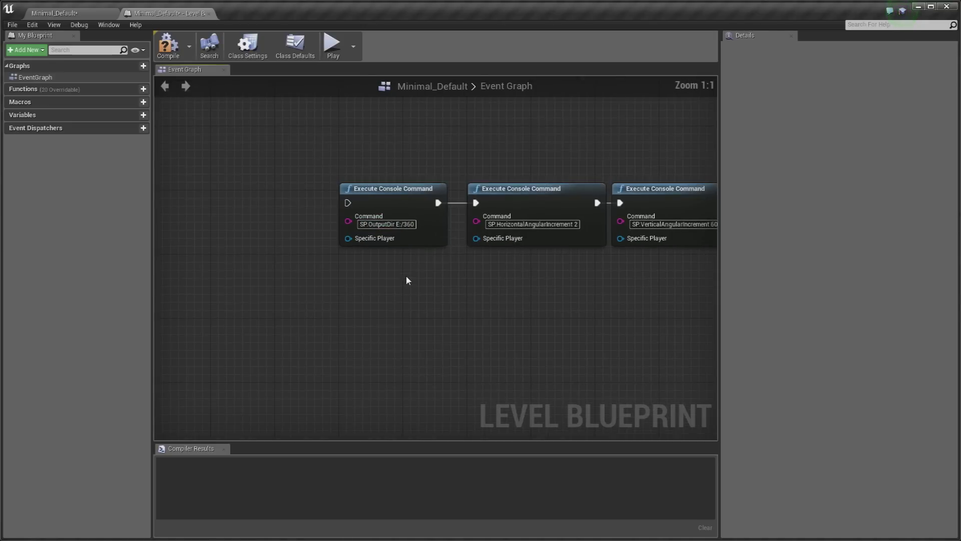
{"action": "right_click_drag", "start_coordinate": [407, 280], "coordinate": [421, 282]}
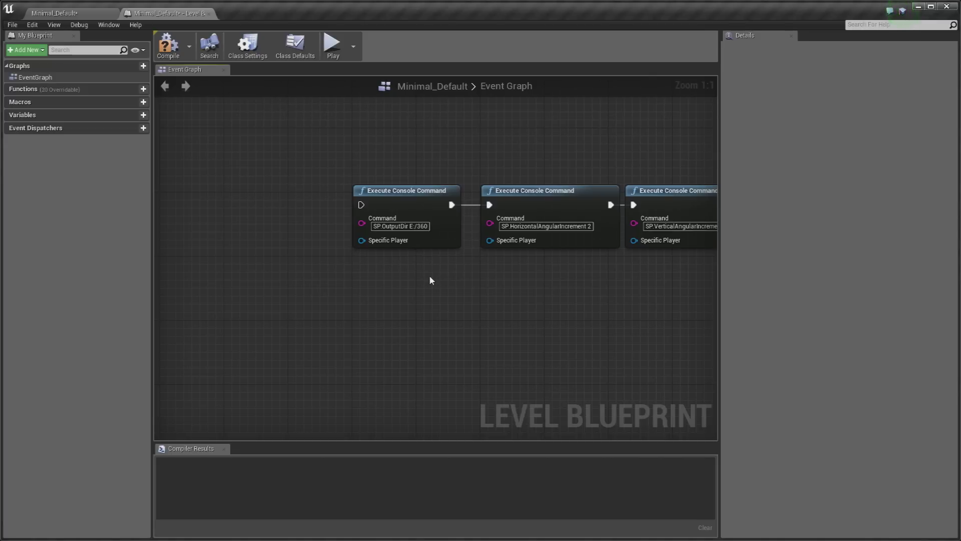
{"action": "right_click_drag", "start_coordinate": [432, 284], "coordinate": [443, 303]}
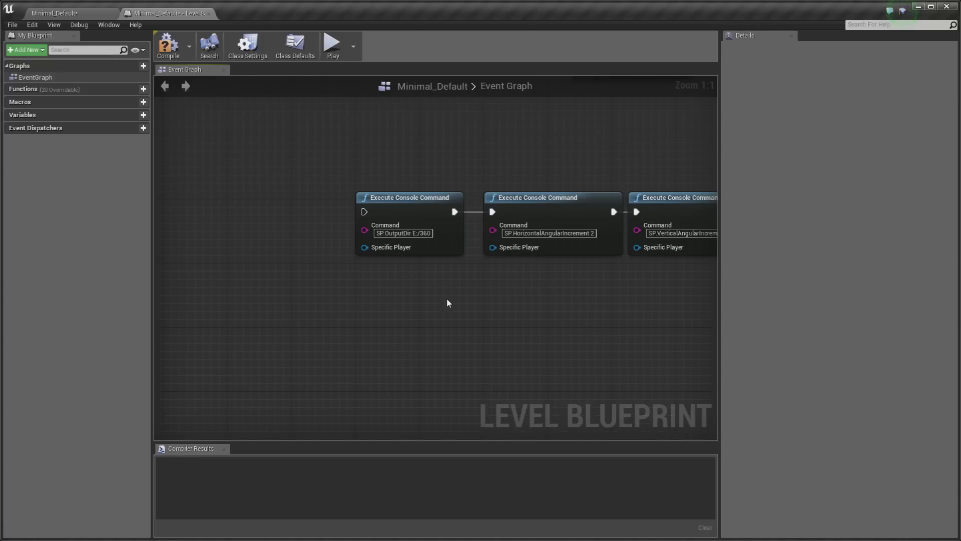
{"action": "mouse_move", "coordinate": [448, 301]}
{"action": "right_mouse_down"}
{"action": "mouse_move", "coordinate": [469, 295]}
{"action": "mouse_move", "coordinate": [459, 301]}
{"action": "right_mouse_up"}
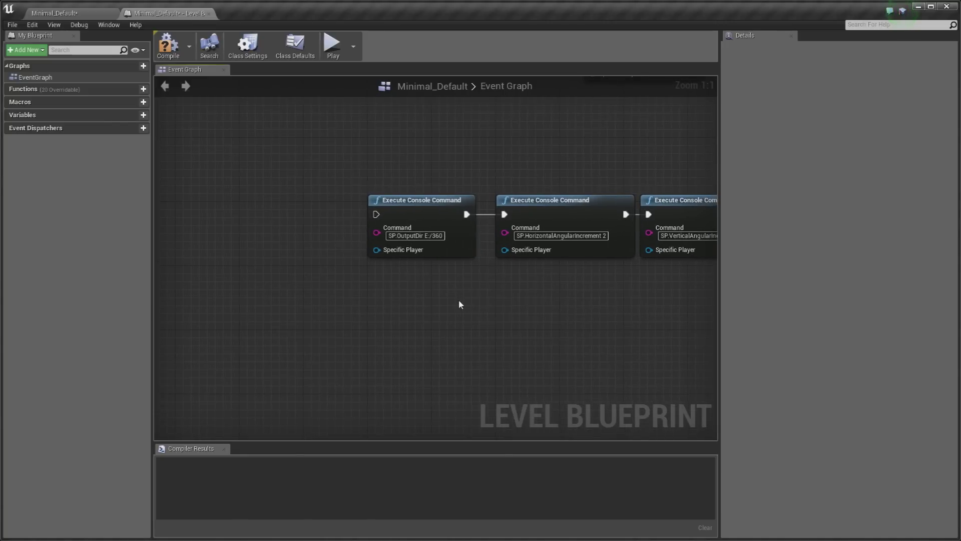
{"action": "right_click_drag", "start_coordinate": [460, 304], "coordinate": [483, 322]}
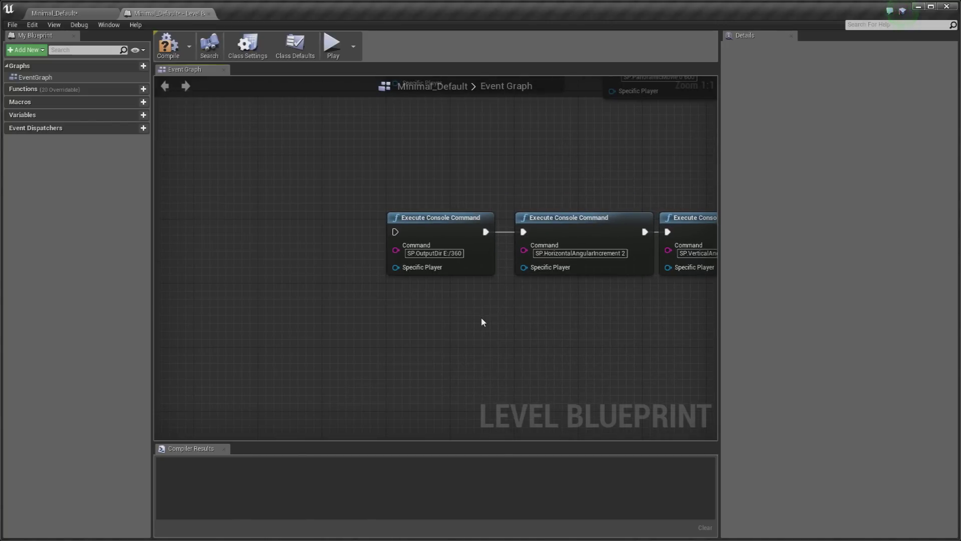
{"action": "right_click_drag", "start_coordinate": [480, 316], "coordinate": [478, 282]}
{"action": "left_click", "coordinate": [443, 225]}
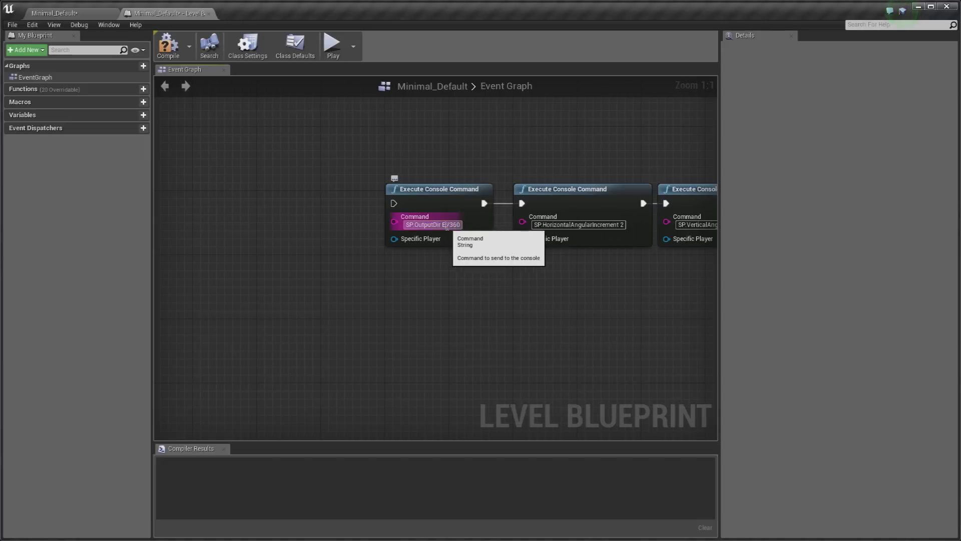
{"action": "mouse_move", "coordinate": [471, 288]}
{"action": "right_mouse_down"}
{"action": "mouse_move", "coordinate": [466, 247]}
{"action": "mouse_move", "coordinate": [395, 181]}
{"action": "right_mouse_up"}
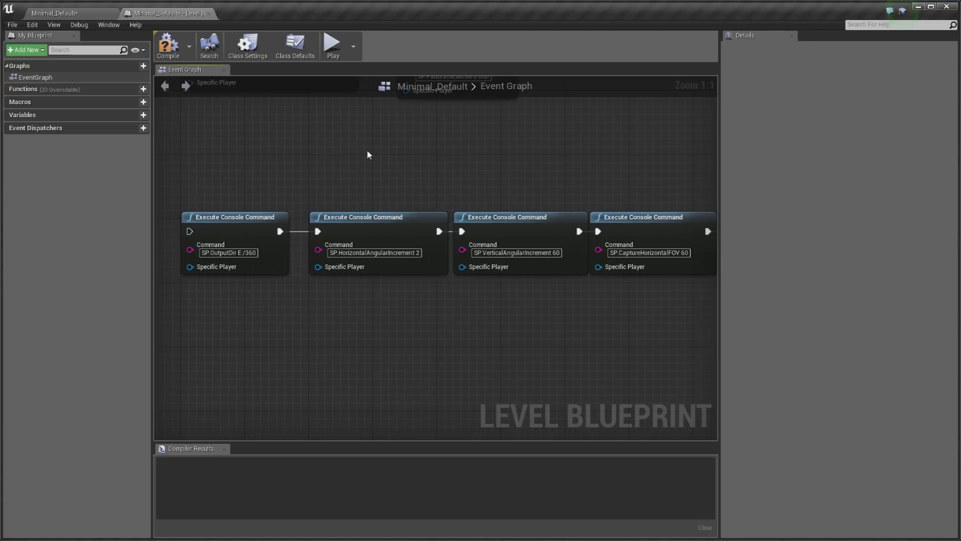
- Shift the second command node left to even out the chain's spacing
{"action": "left_click_drag", "start_coordinate": [369, 148], "coordinate": [537, 297]}
{"action": "left_click", "coordinate": [527, 303]}
{"action": "left_click_drag", "start_coordinate": [419, 228], "coordinate": [411, 228]}
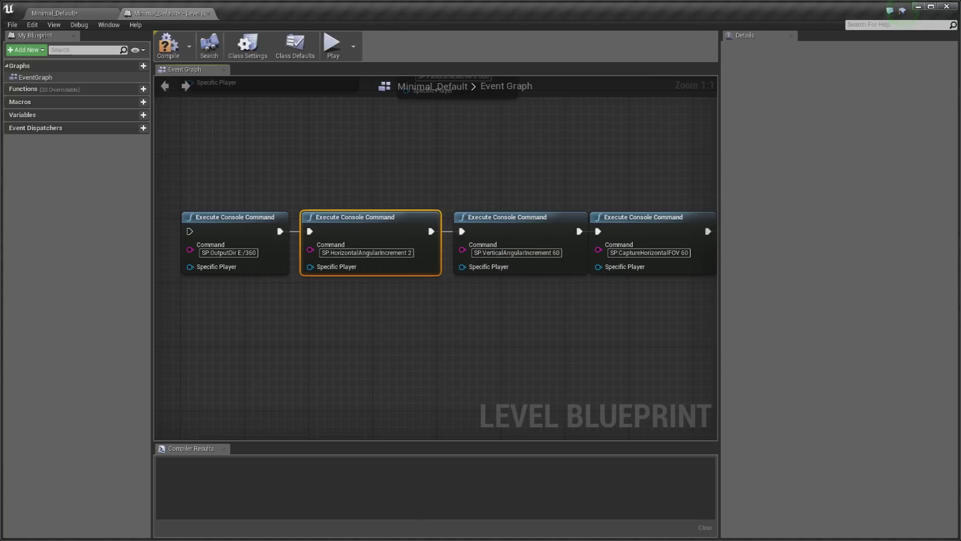
{"action": "left_click", "coordinate": [476, 311]}
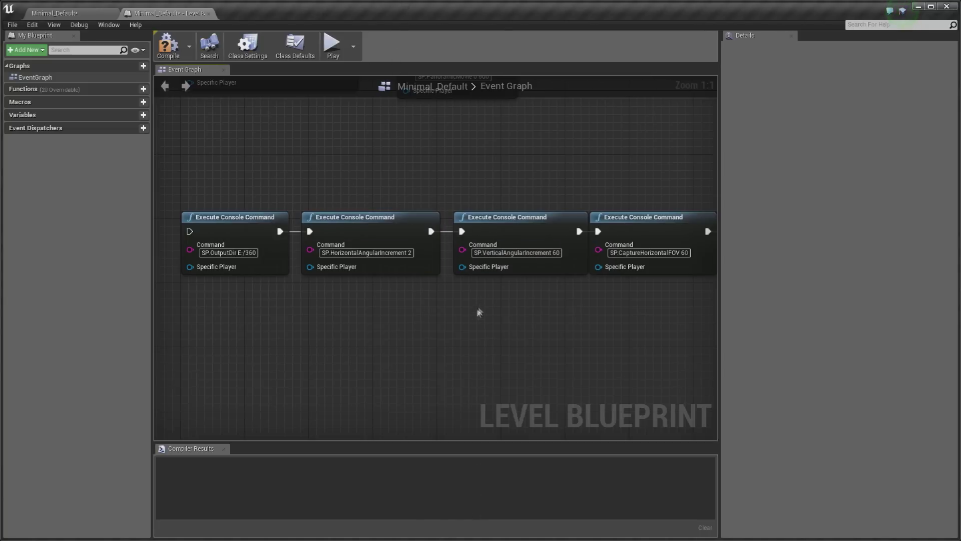
- Set the third node's command to SP.VerticalAngularIncrement 60
{"action": "left_click_drag", "start_coordinate": [513, 175], "coordinate": [540, 302]}
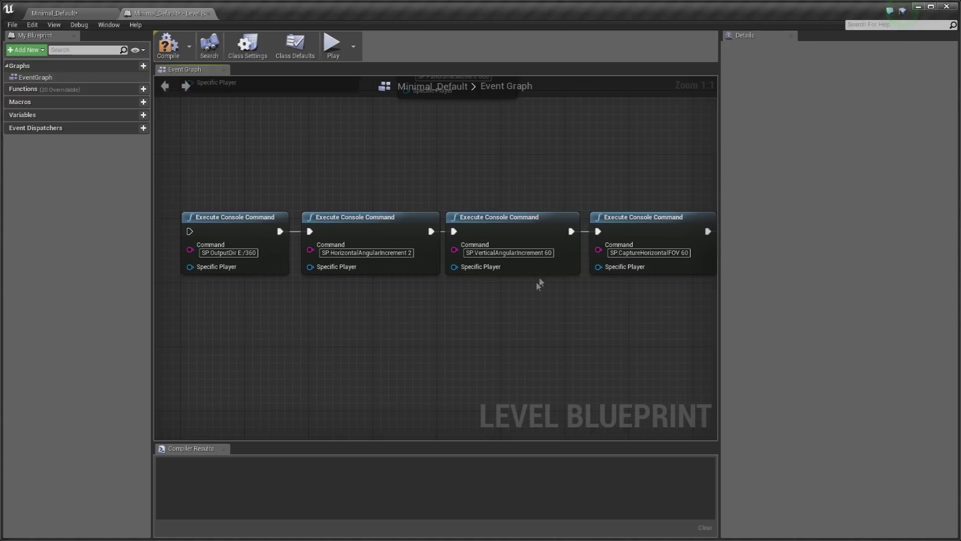
{"action": "double_click", "coordinate": [548, 253]}
{"action": "type", "text": "60"}
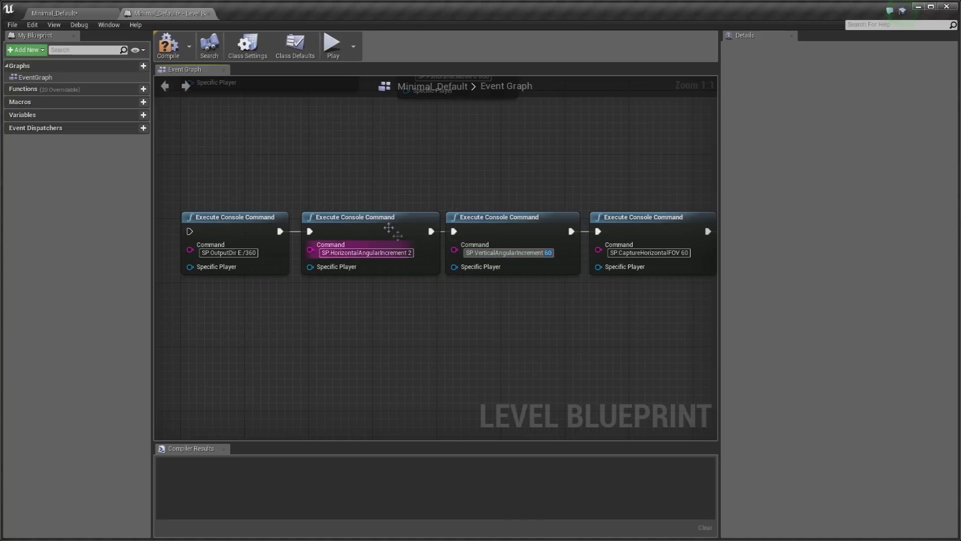
{"action": "left_click", "coordinate": [88, 15]}
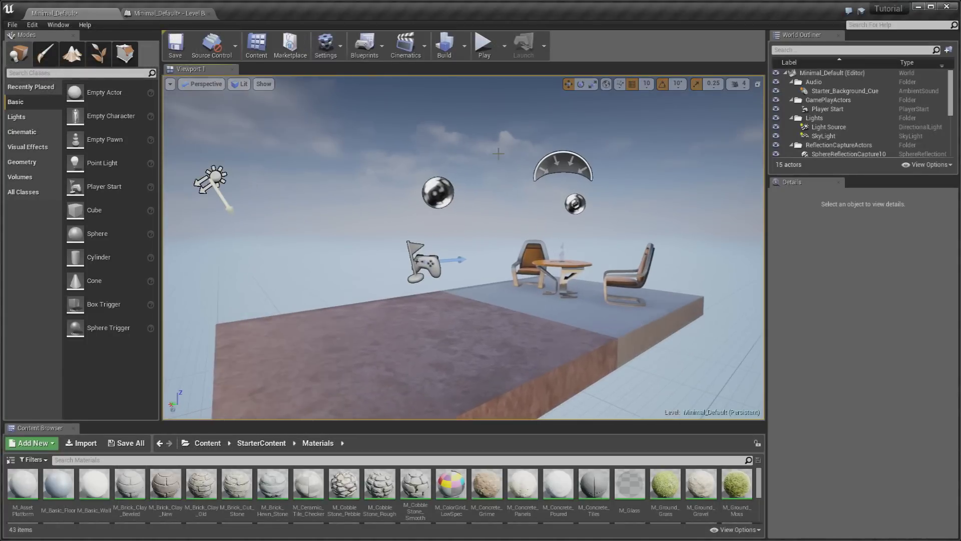
{"action": "key", "text": "F11"}
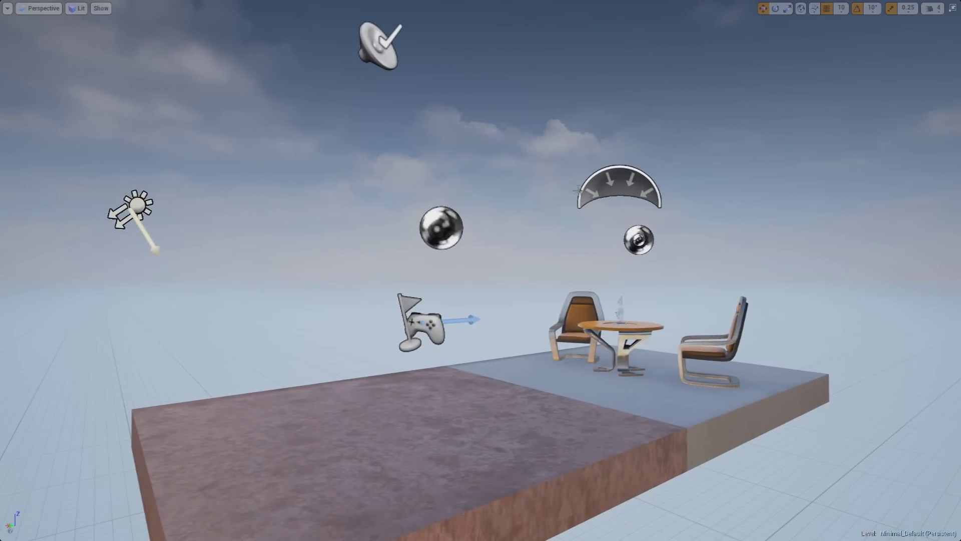
{"action": "key", "text": "F11"}
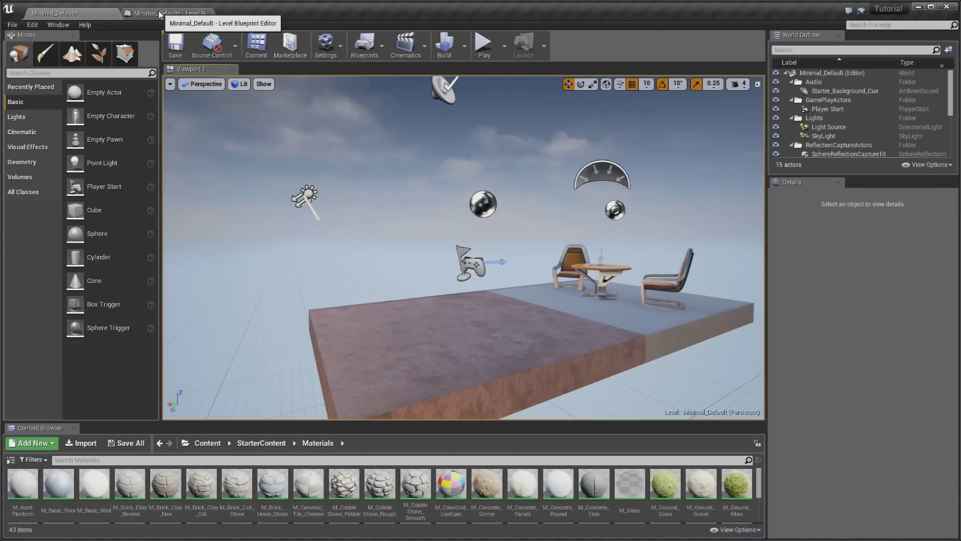
{"action": "left_click", "coordinate": [160, 14]}
{"action": "scroll", "coordinate": [382, 171], "scroll_direction": "up", "scroll_amount": 2}
{"action": "mouse_move", "coordinate": [365, 166]}
{"action": "right_mouse_down"}
{"action": "mouse_move", "coordinate": [328, 157]}
{"action": "mouse_move", "coordinate": [351, 163]}
{"action": "right_mouse_up"}
{"action": "left_click", "coordinate": [477, 239]}
{"action": "double_click", "coordinate": [478, 239]}
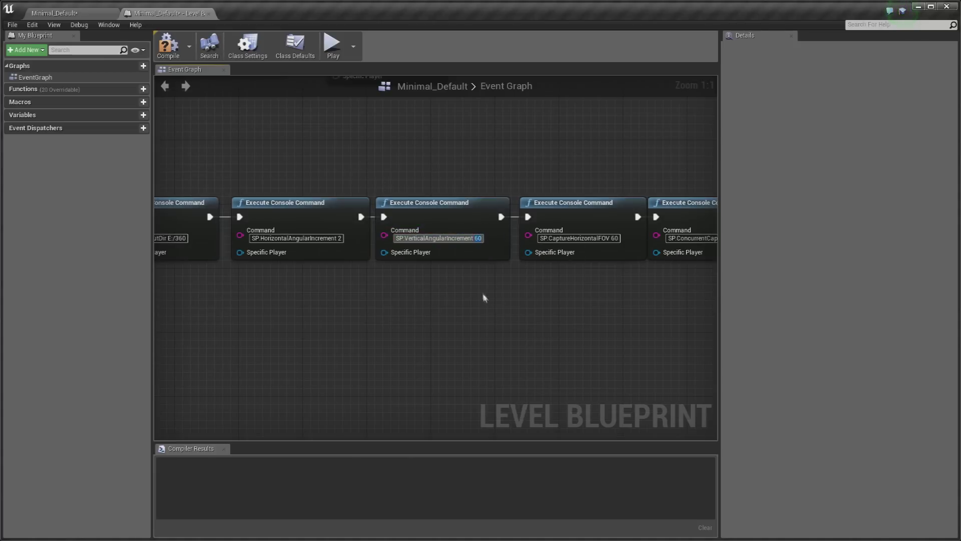
- Commit the edited command, pan along the remaining capture nodes, and return to the Minimal_Default level tab
{"action": "left_click", "coordinate": [484, 275]}
{"action": "right_click_drag", "start_coordinate": [490, 327], "coordinate": [389, 305]}
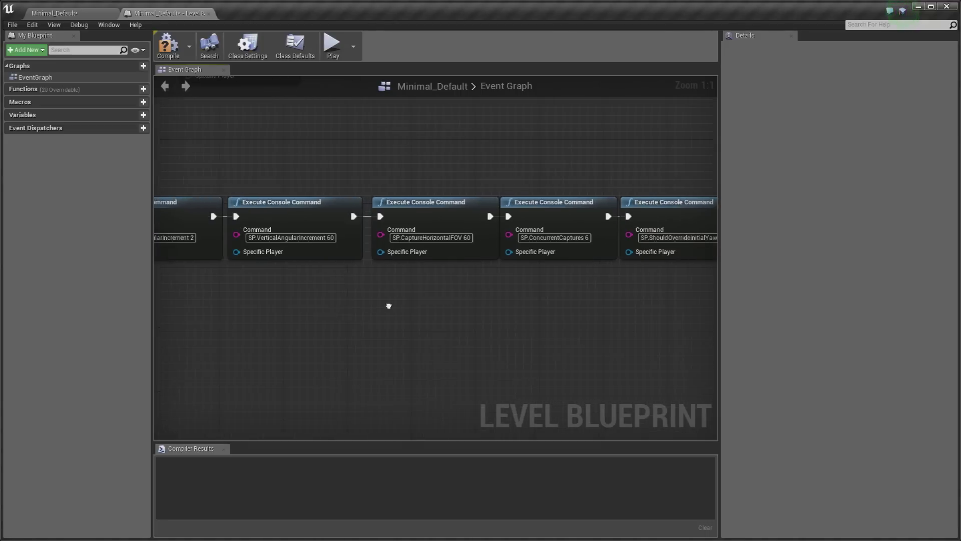
{"action": "right_click", "coordinate": [393, 235]}
{"action": "left_click", "coordinate": [395, 266]}
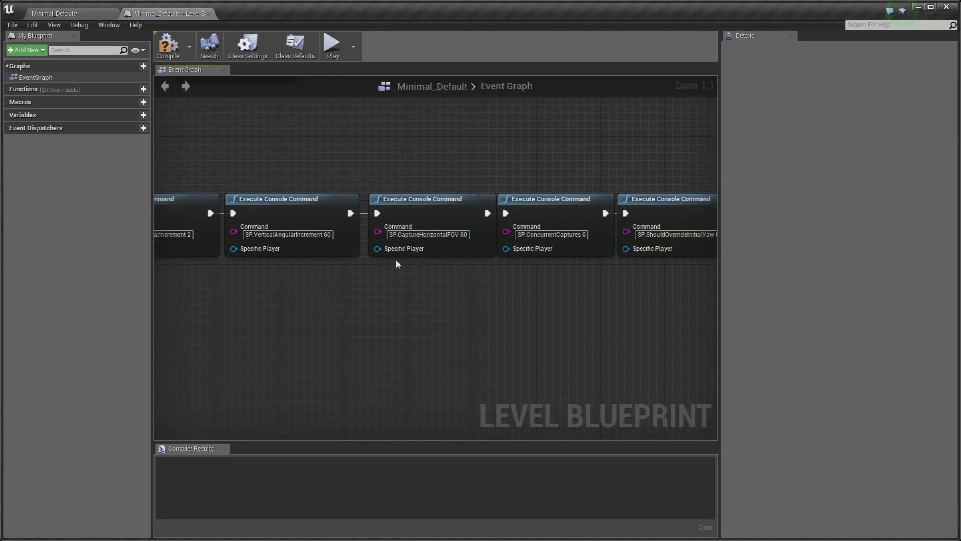
{"action": "right_click_drag", "start_coordinate": [395, 267], "coordinate": [354, 279]}
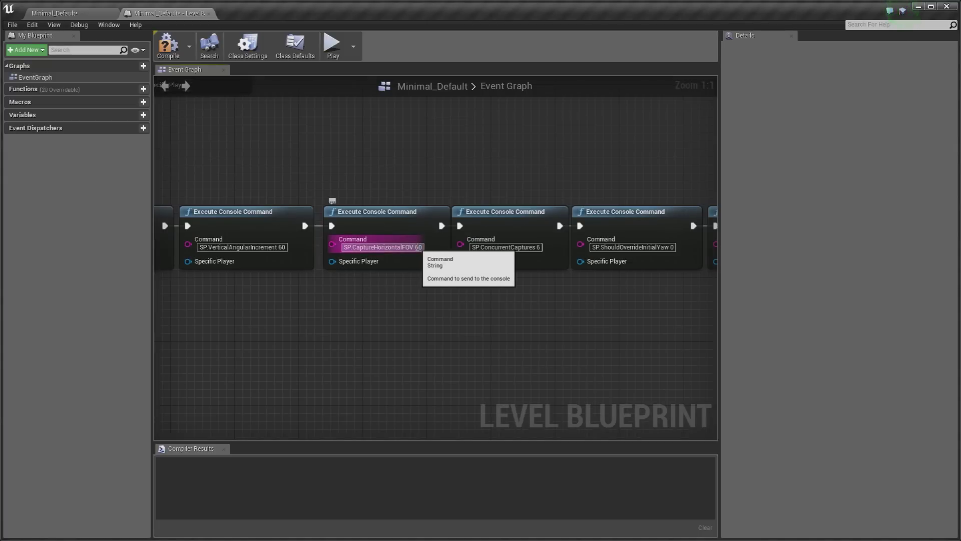
{"action": "left_click", "coordinate": [55, 13]}
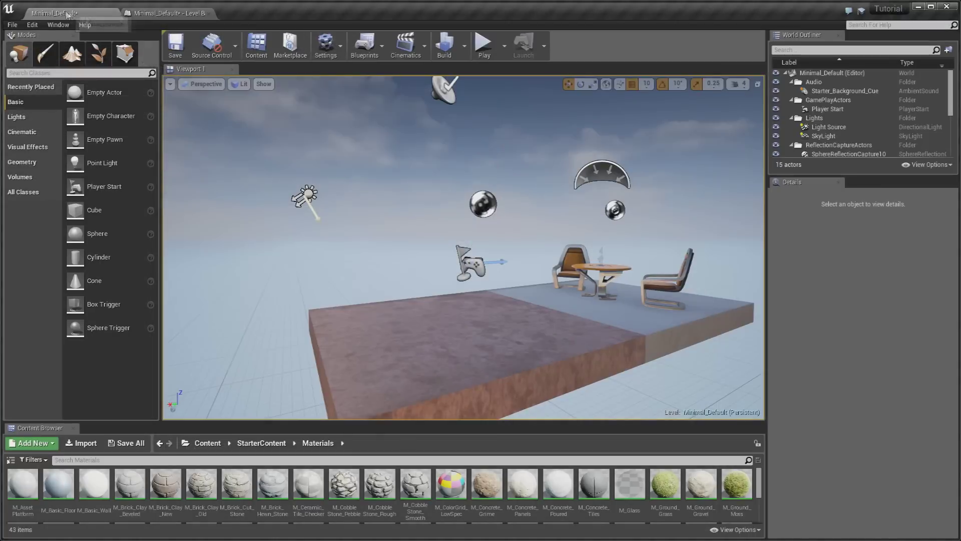
- Drag the viewport Field of View narrower then wider, and fly toward the platform
{"action": "left_click", "coordinate": [171, 84]}
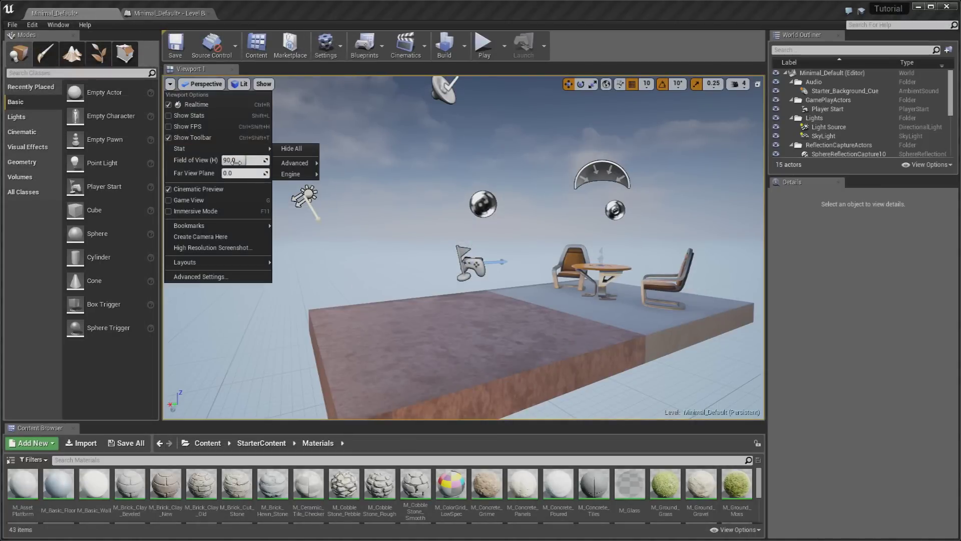
{"action": "left_click_drag", "start_coordinate": [242, 160], "coordinate": [210, 160]}
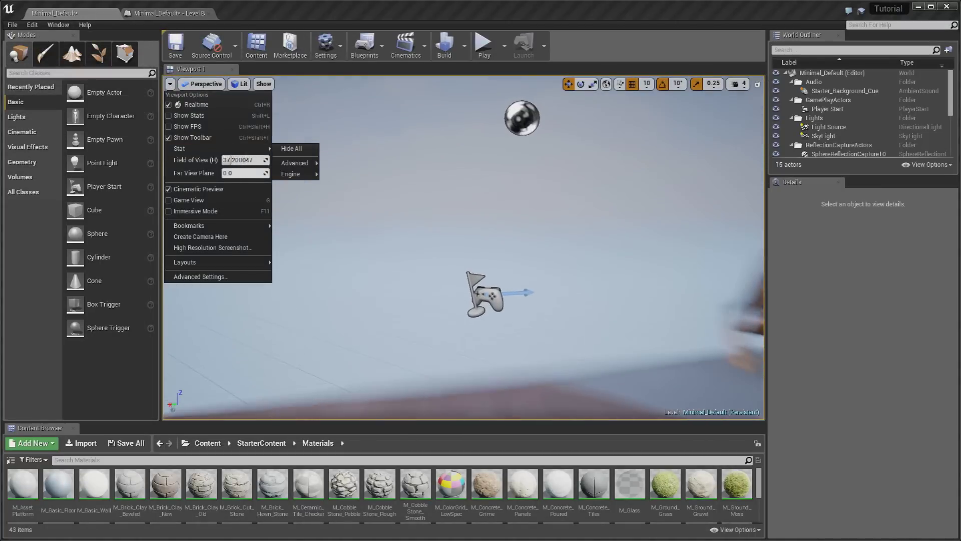
{"action": "mouse_move", "coordinate": [210, 160]}
{"action": "left_mouse_down"}
{"action": "mouse_move", "coordinate": [273, 160]}
{"action": "mouse_move", "coordinate": [261, 160]}
{"action": "left_mouse_up"}
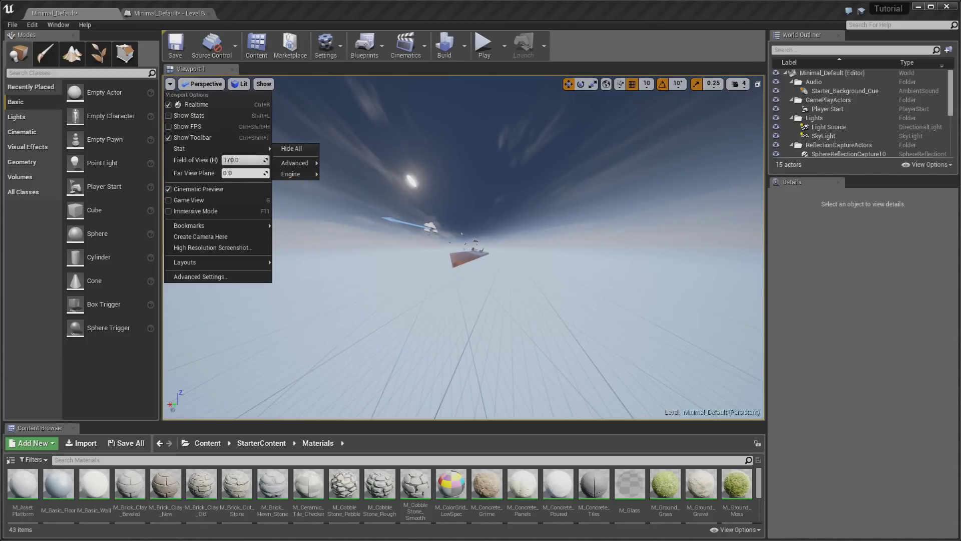
{"action": "left_click", "coordinate": [415, 247]}
{"action": "mouse_move", "coordinate": [416, 247]}
{"action": "left_mouse_down"}
{"action": "mouse_move", "coordinate": [416, 211]}
{"action": "mouse_move", "coordinate": [416, 241]}
{"action": "left_mouse_up"}
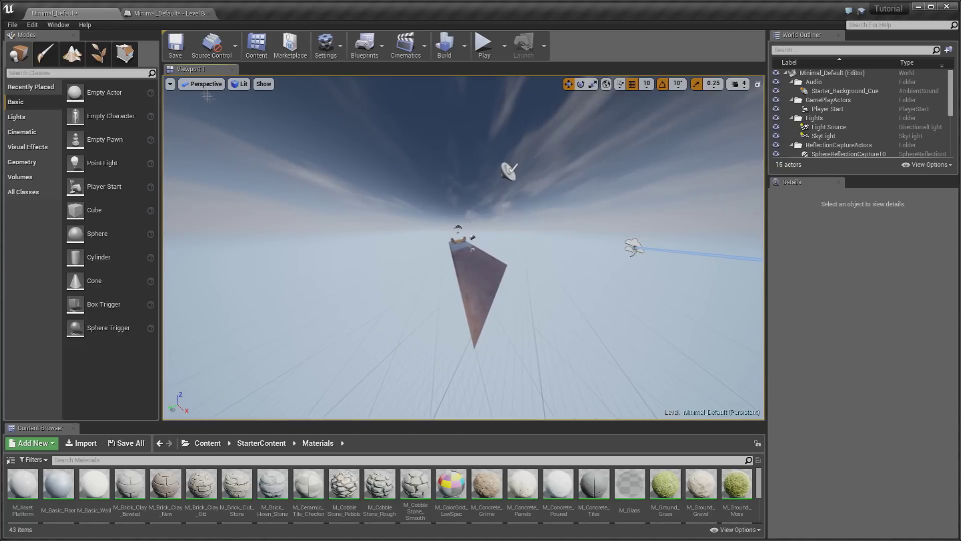
- Restore the viewport Field of View to 90
{"action": "left_click", "coordinate": [170, 84]}
{"action": "left_click", "coordinate": [240, 161]}
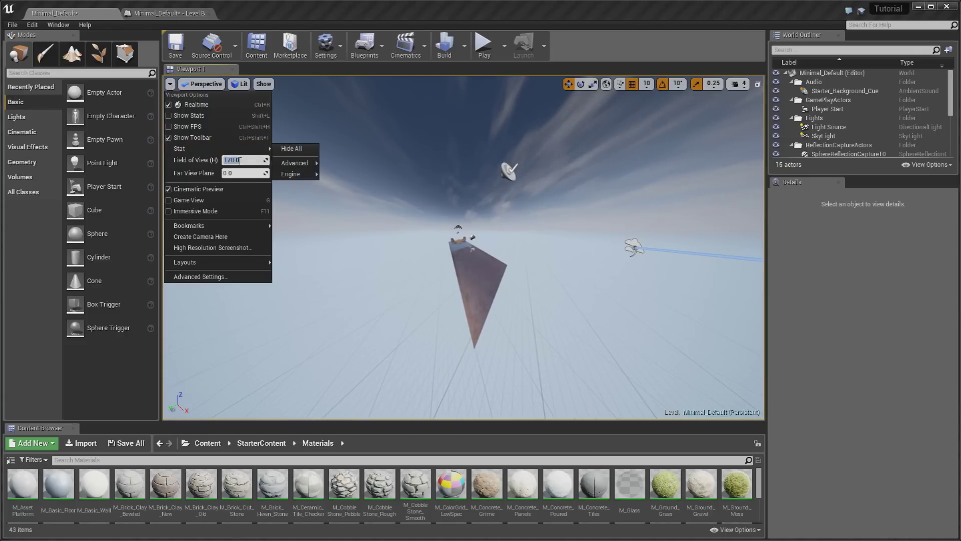
{"action": "type", "text": "90"}
{"action": "key", "text": "Return"}
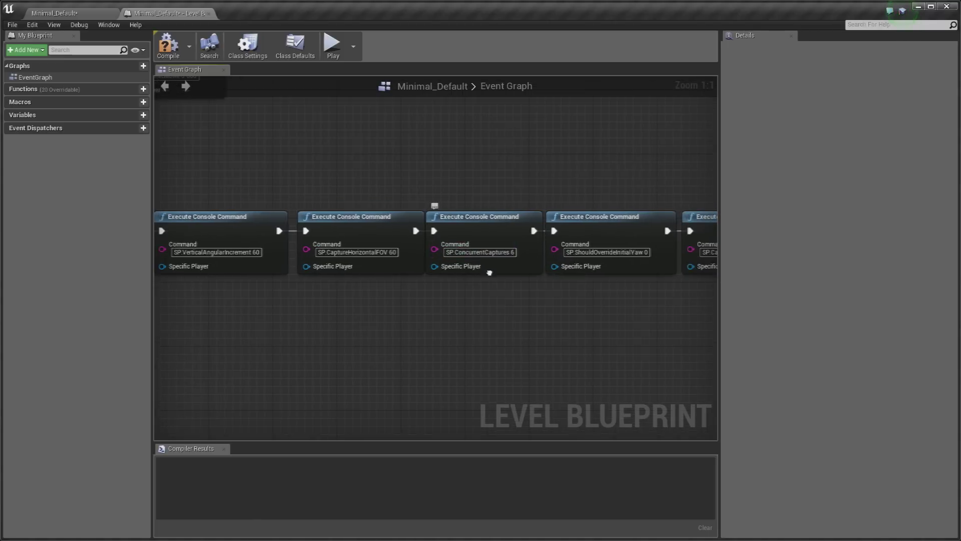
- Pan along the command chain and box-select several Execute Console Command nodes, then deselect
{"action": "right_click_drag", "start_coordinate": [521, 257], "coordinate": [489, 272]}
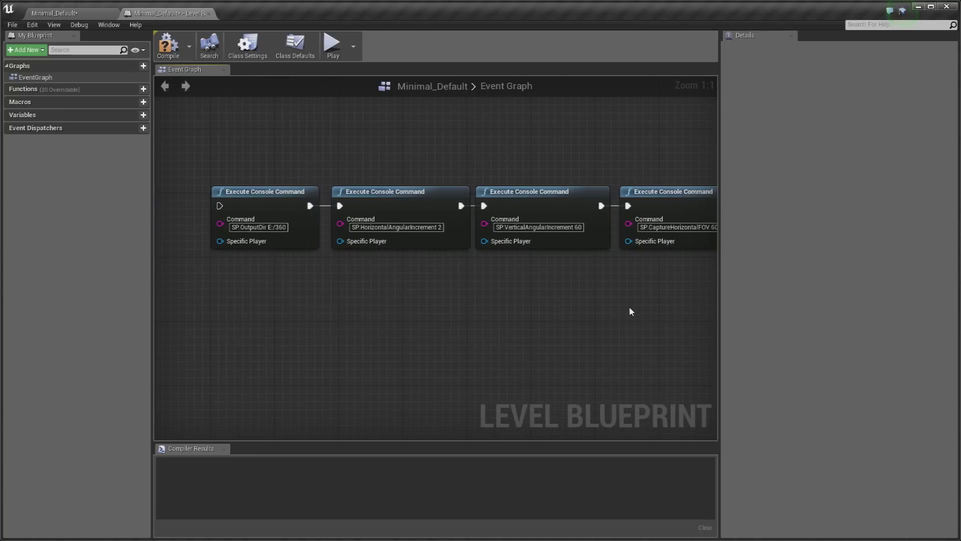
{"action": "right_click_drag", "start_coordinate": [628, 305], "coordinate": [578, 305]}
{"action": "left_click_drag", "start_coordinate": [221, 153], "coordinate": [533, 300]}
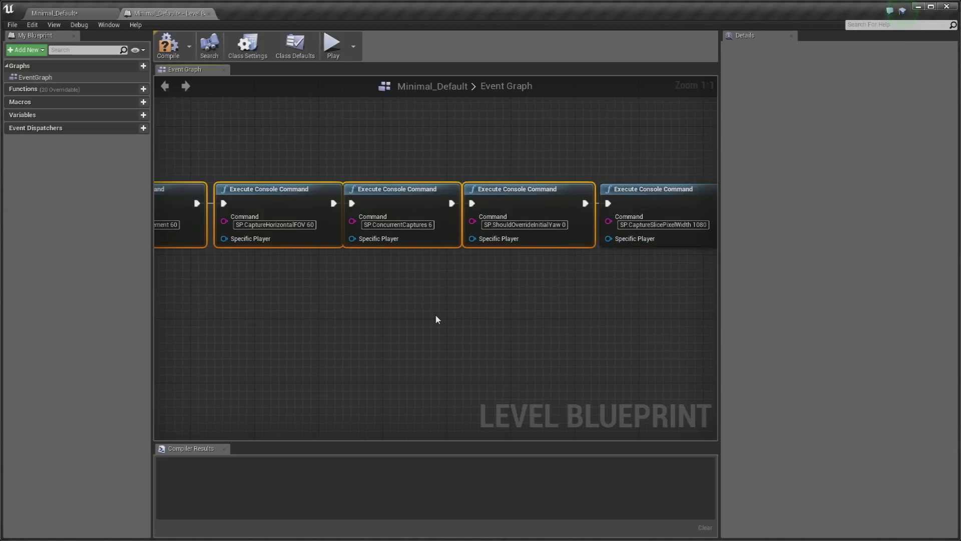
{"action": "mouse_move", "coordinate": [437, 319]}
{"action": "right_mouse_down"}
{"action": "mouse_move", "coordinate": [440, 293]}
{"action": "mouse_move", "coordinate": [469, 283]}
{"action": "right_mouse_up"}
{"action": "left_click", "coordinate": [469, 283]}
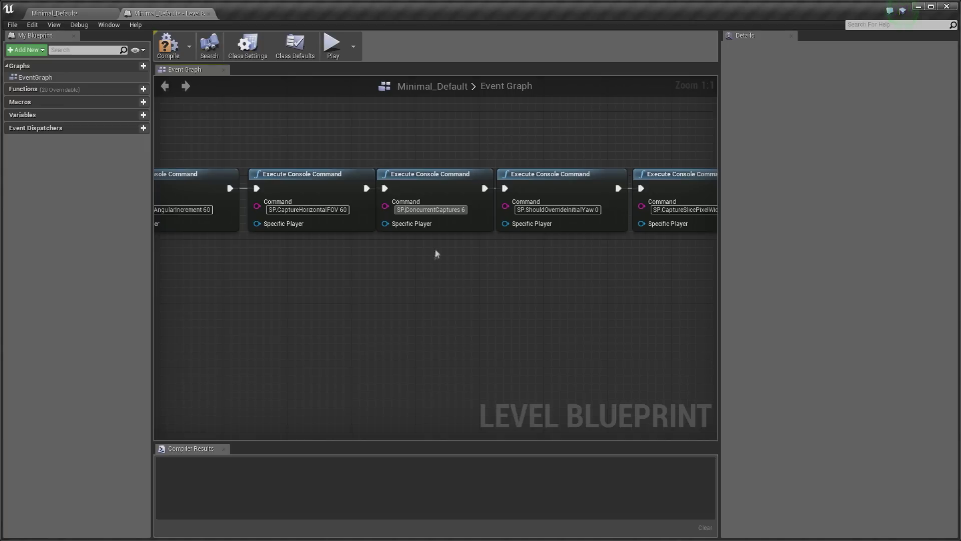
- Check the SP.ConcurrentCaptures and SP.ShouldOverrideInitialYaw 0 commands, then return to the Minimal_Default level editor
{"action": "left_click", "coordinate": [463, 209]}
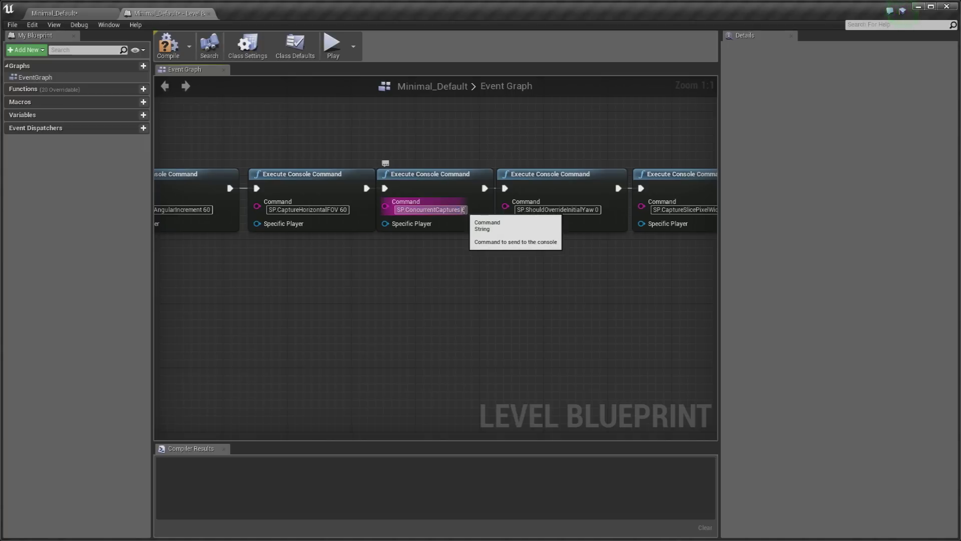
{"action": "left_click", "coordinate": [463, 273]}
{"action": "scroll", "coordinate": [463, 273], "scroll_direction": "down", "scroll_amount": 3}
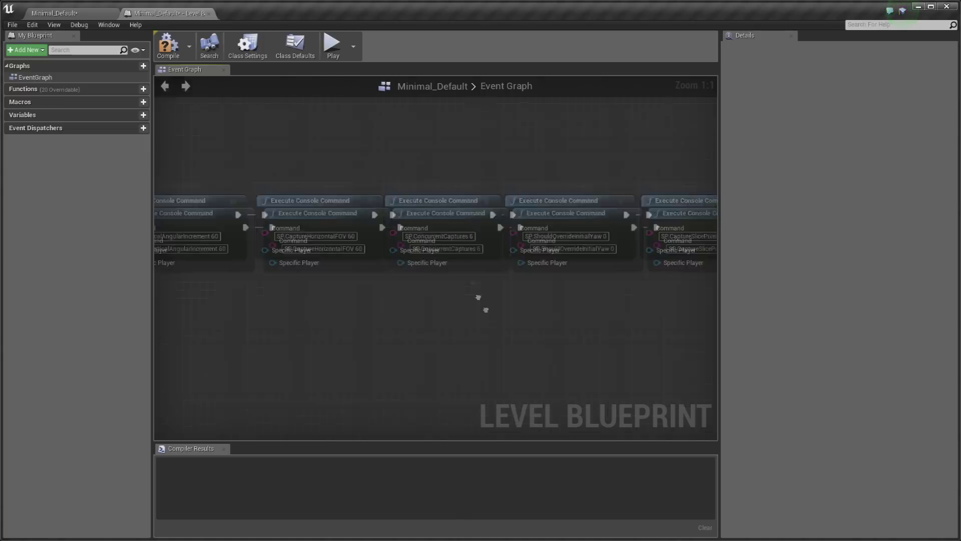
{"action": "left_click_drag", "start_coordinate": [447, 193], "coordinate": [490, 295]}
{"action": "right_click_drag", "start_coordinate": [489, 296], "coordinate": [455, 248]}
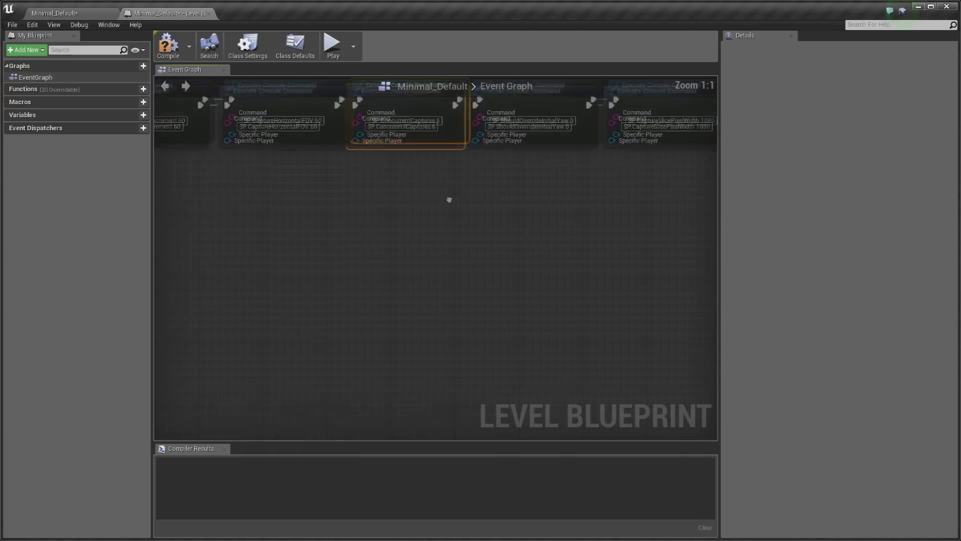
{"action": "scroll", "coordinate": [453, 200], "scroll_direction": "up", "scroll_amount": 4}
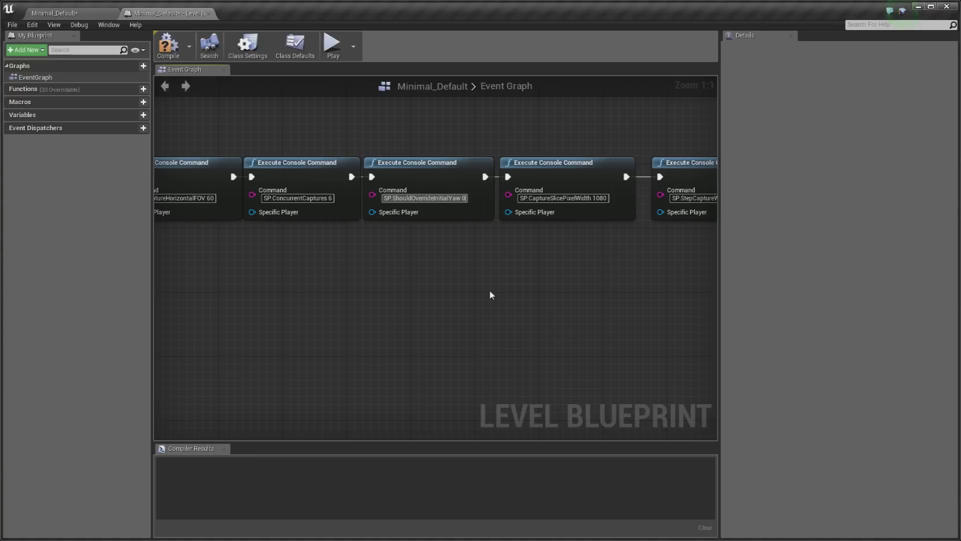
{"action": "left_click", "coordinate": [489, 293]}
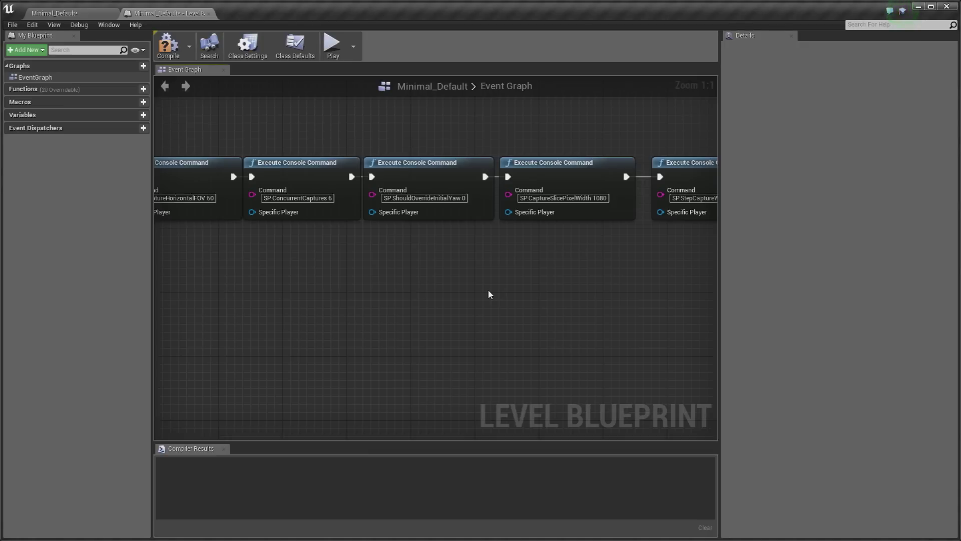
{"action": "left_click", "coordinate": [54, 13]}
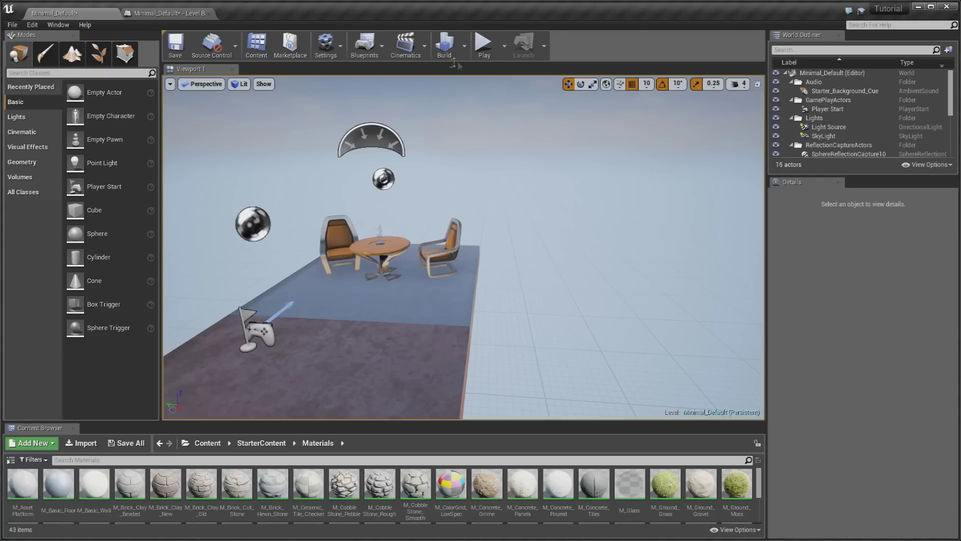
- Play Minimal_Default in the editor full-screen, then click into the ShouldOverrideInitialYaw command field
{"action": "left_click", "coordinate": [484, 44]}
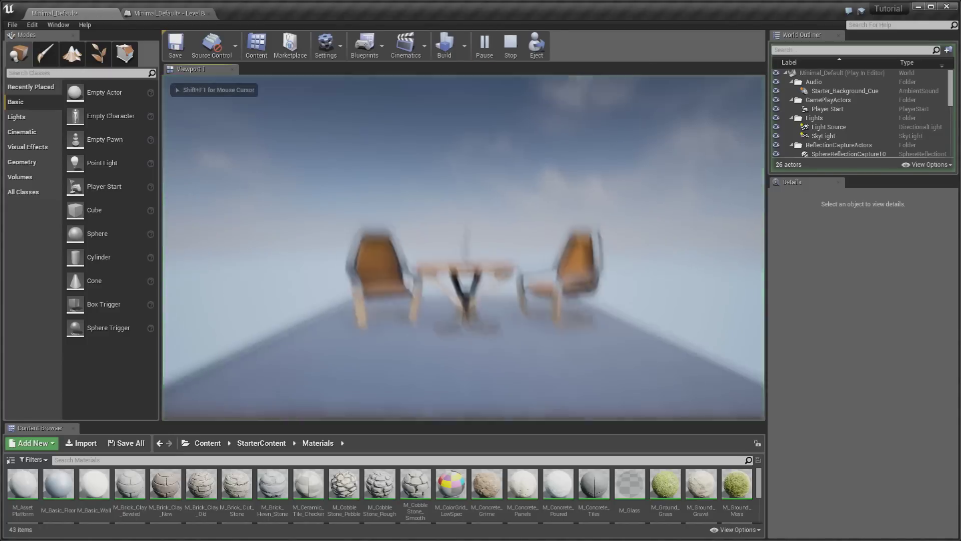
{"action": "key", "text": "F11"}
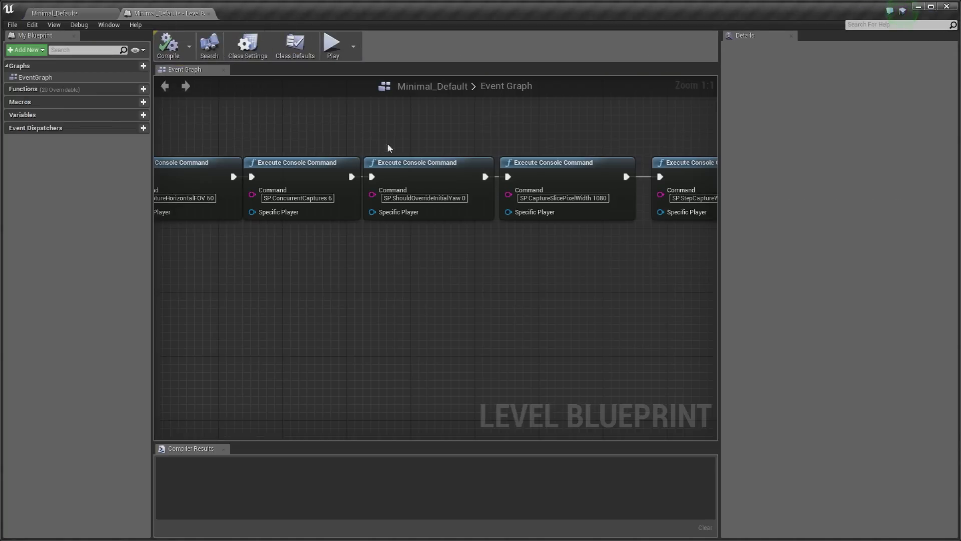
{"action": "left_click", "coordinate": [461, 198]}
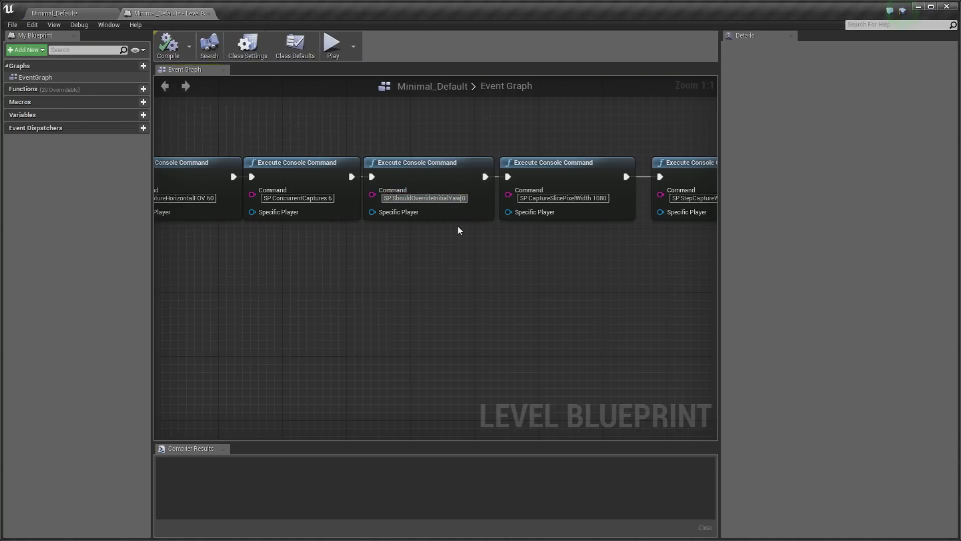
- Pan the blueprint graph left to reveal the CaptureSlicePixelWidth, StepCaptureWidth and PanoramicScreenshot nodes
{"action": "key", "text": "Return"}
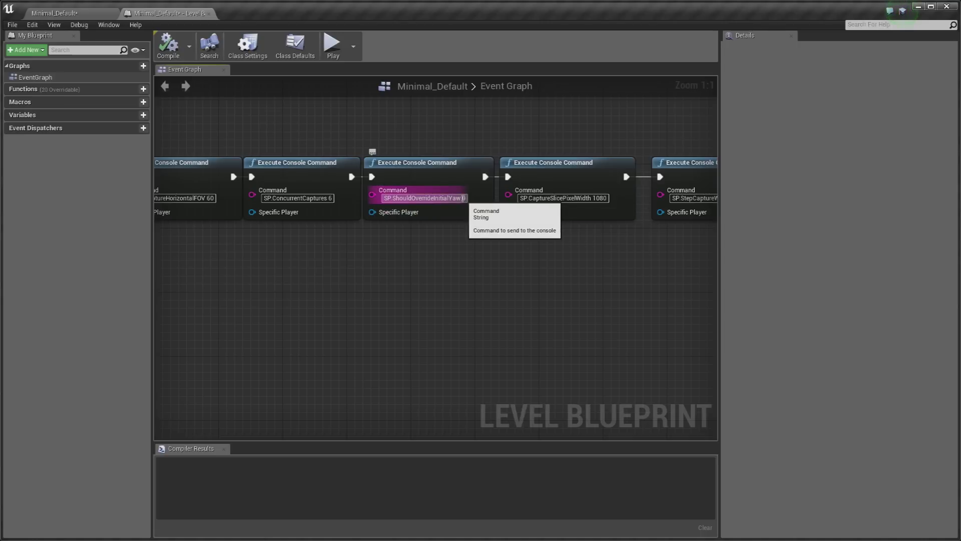
{"action": "left_click", "coordinate": [493, 265]}
{"action": "mouse_move", "coordinate": [492, 262]}
{"action": "right_mouse_down"}
{"action": "mouse_move", "coordinate": [437, 256]}
{"action": "mouse_move", "coordinate": [457, 266]}
{"action": "right_mouse_up"}
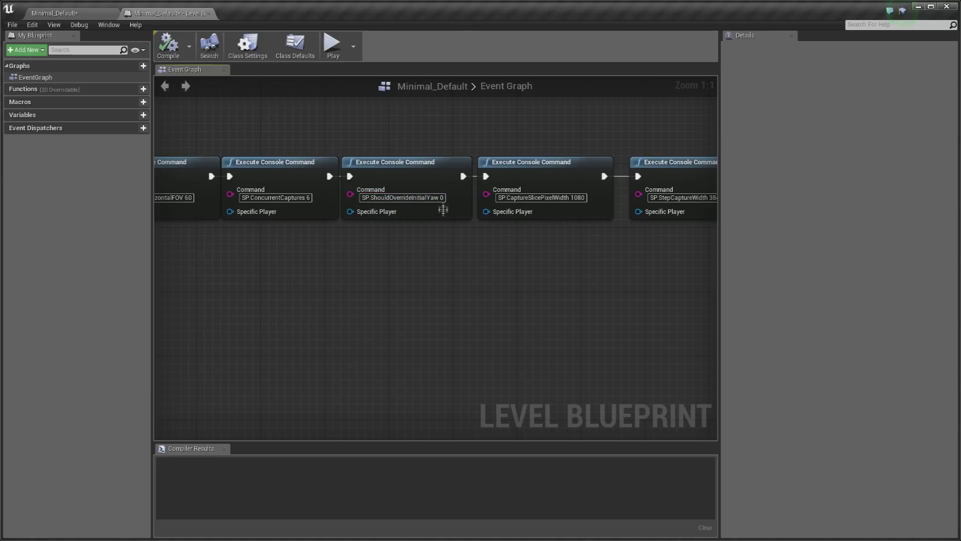
{"action": "left_click_drag", "start_coordinate": [419, 124], "coordinate": [451, 230]}
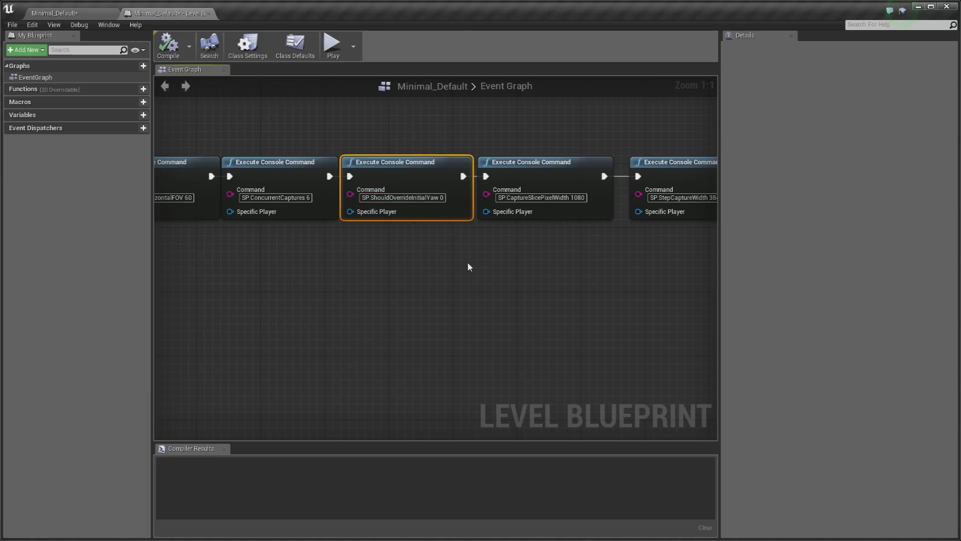
{"action": "left_click", "coordinate": [458, 237]}
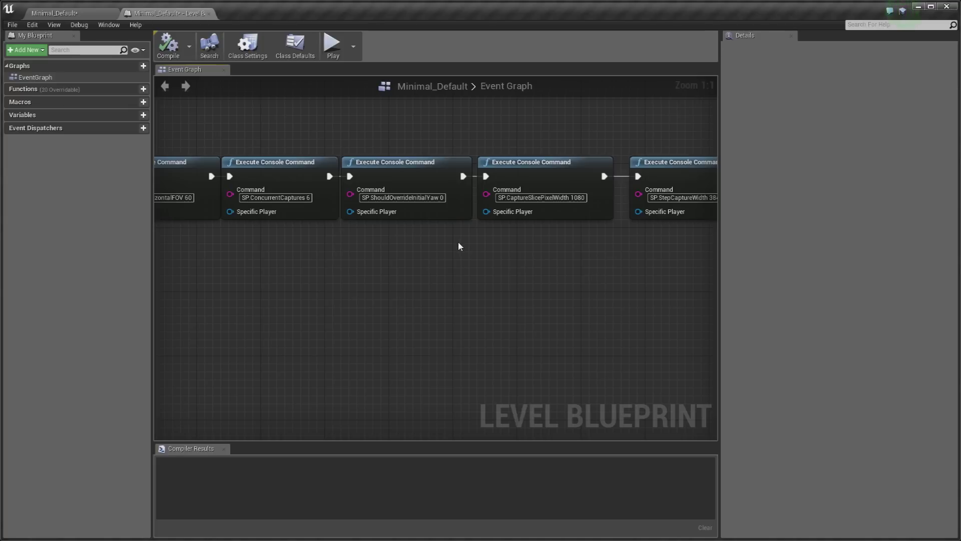
{"action": "right_click_drag", "start_coordinate": [458, 242], "coordinate": [293, 265]}
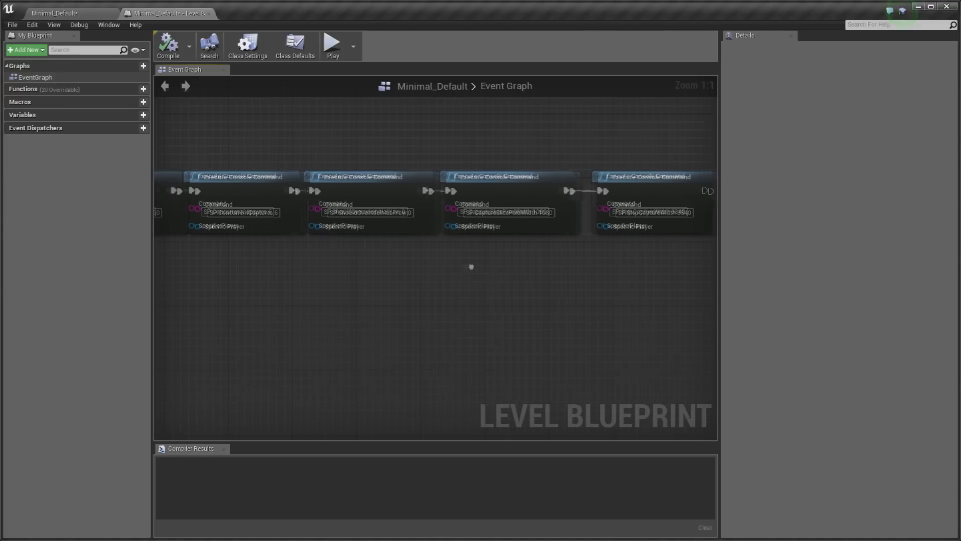
{"action": "left_click_drag", "start_coordinate": [382, 116], "coordinate": [547, 261]}
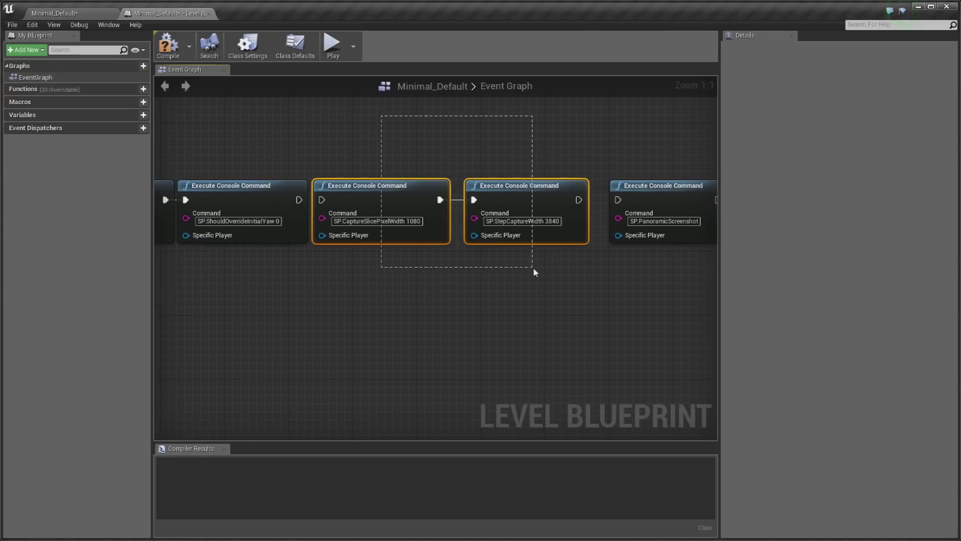
- Select, then deselect, the CaptureSlicePixelWidth and StepCaptureWidth nodes
{"action": "left_click_drag", "start_coordinate": [547, 261], "coordinate": [550, 261]}
{"action": "left_click", "coordinate": [540, 271]}
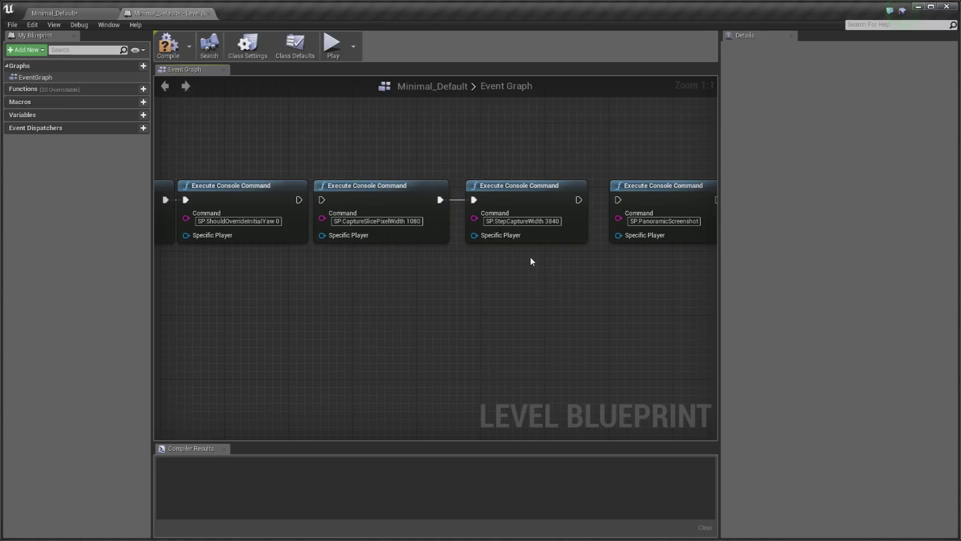
{"action": "left_click", "coordinate": [493, 239]}
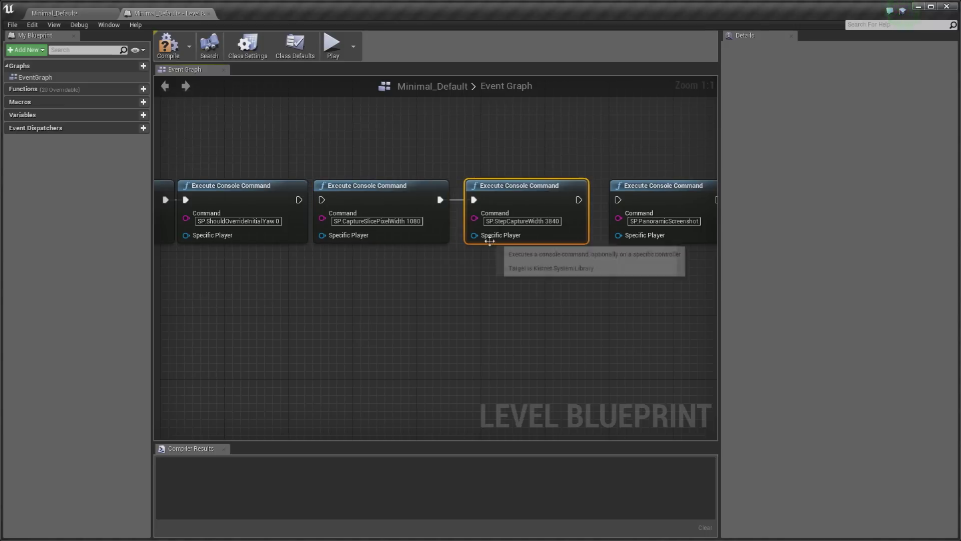
{"action": "left_click_drag", "start_coordinate": [415, 157], "coordinate": [518, 300]}
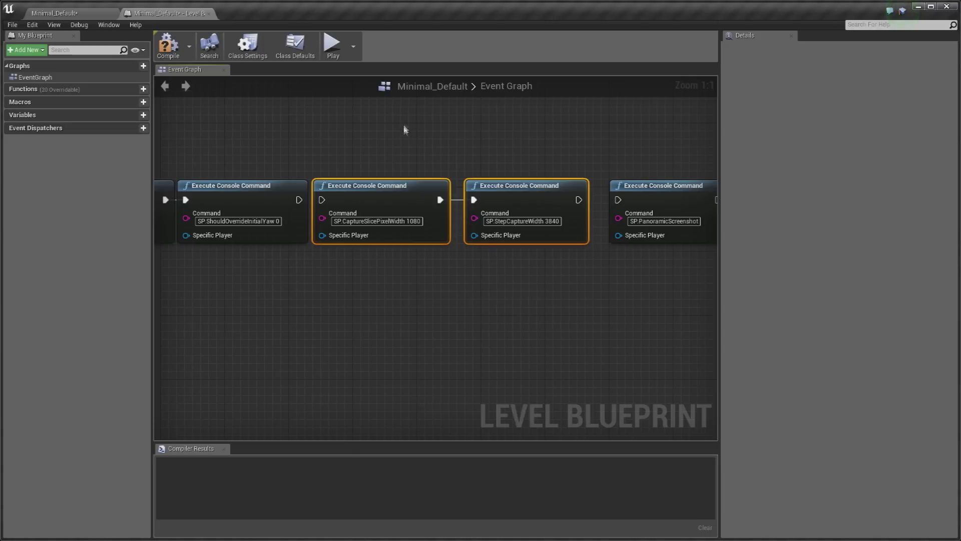
{"action": "left_click", "coordinate": [415, 158]}
- Change the CaptureSlicePixelWidth command value from 1080 to 720
{"action": "left_click", "coordinate": [408, 221]}
{"action": "key", "text": "End"}
{"action": "key", "text": "BackSpace"}
{"action": "key", "text": "BackSpace"}
{"action": "key", "text": "BackSpace"}
{"action": "type", "text": "720"}
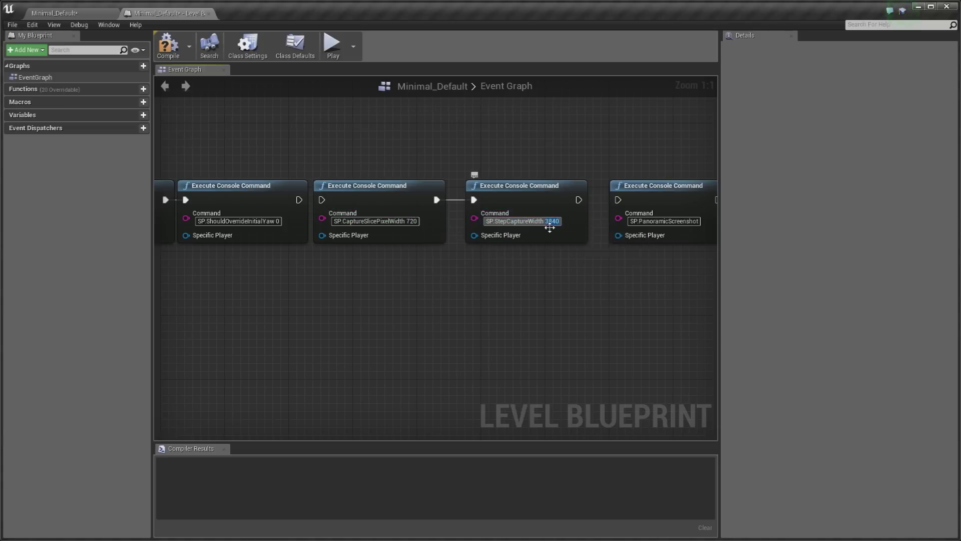
{"action": "double_click", "coordinate": [413, 221]}
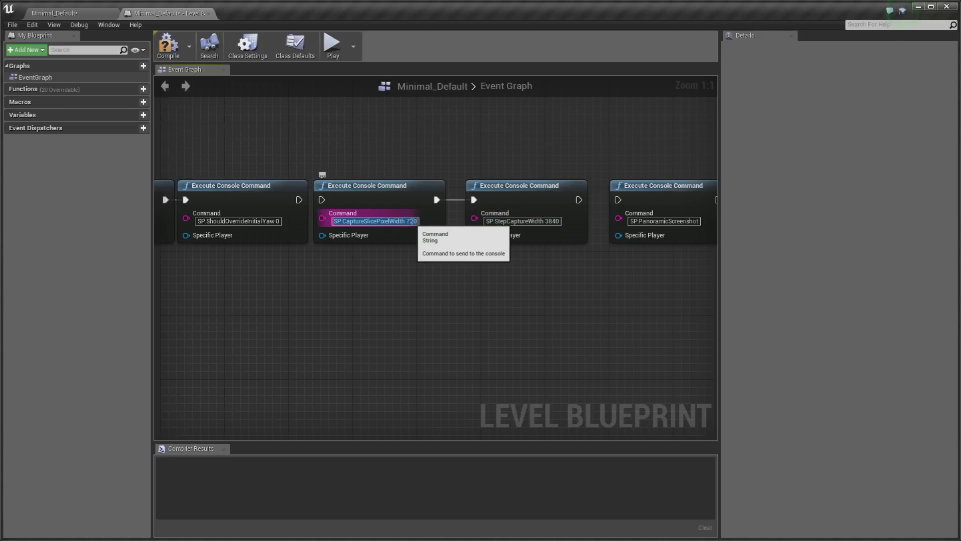
{"action": "left_click", "coordinate": [448, 304]}
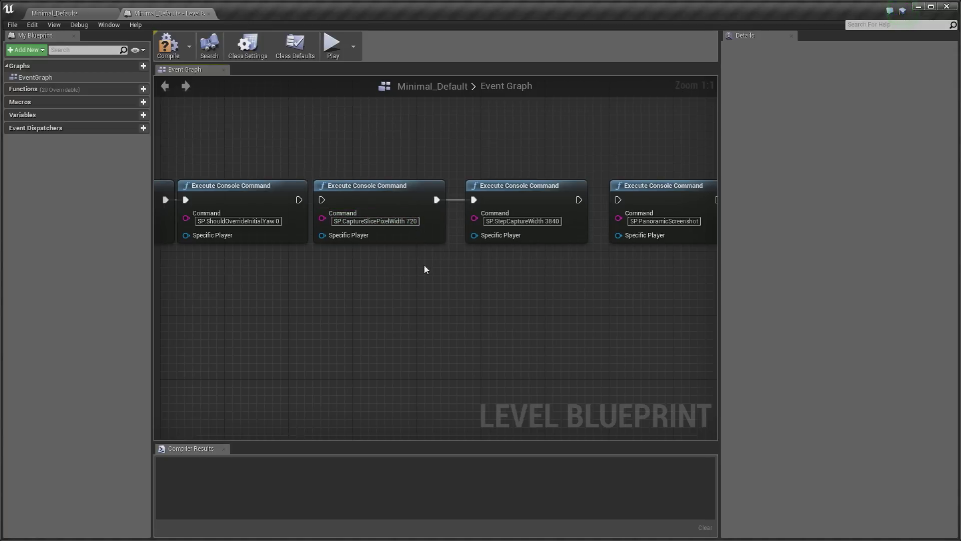
- Review the 720 slice width and 3840 step capture width values, then bring up the Run prompt
{"action": "left_click", "coordinate": [409, 221]}
{"action": "left_click", "coordinate": [408, 221]}
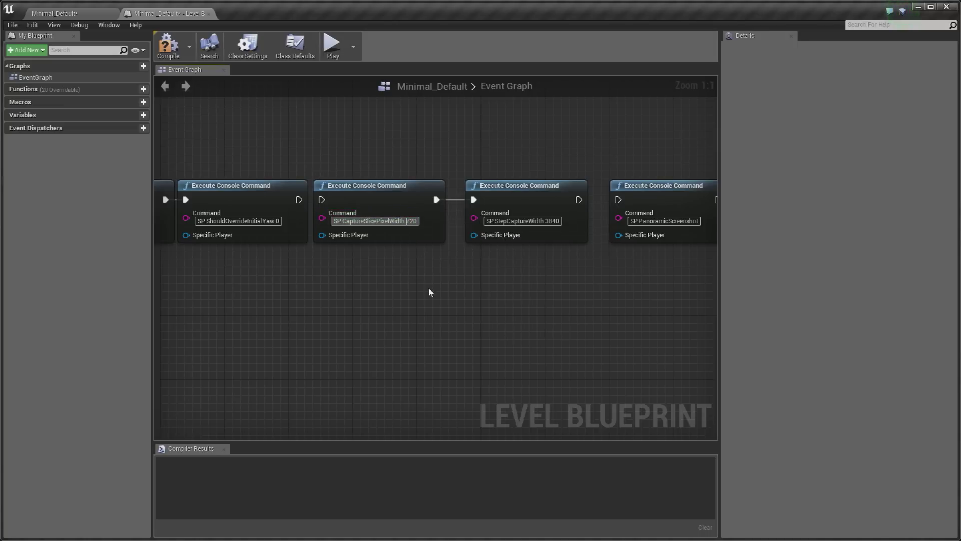
{"action": "scroll", "coordinate": [425, 296], "scroll_direction": "down", "scroll_amount": 4}
{"action": "scroll", "coordinate": [472, 270], "scroll_direction": "up", "scroll_amount": 4}
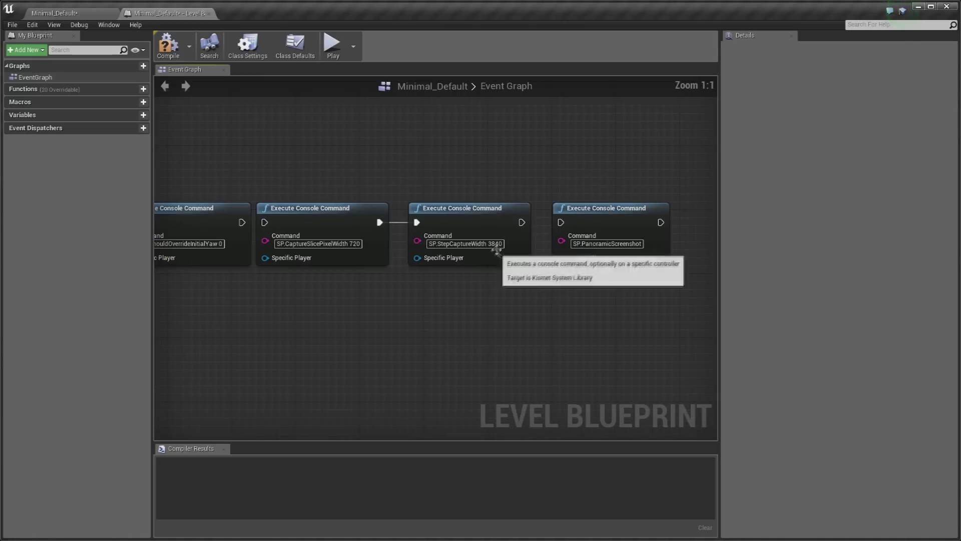
{"action": "double_click", "coordinate": [492, 244]}
{"action": "left_click", "coordinate": [503, 291]}
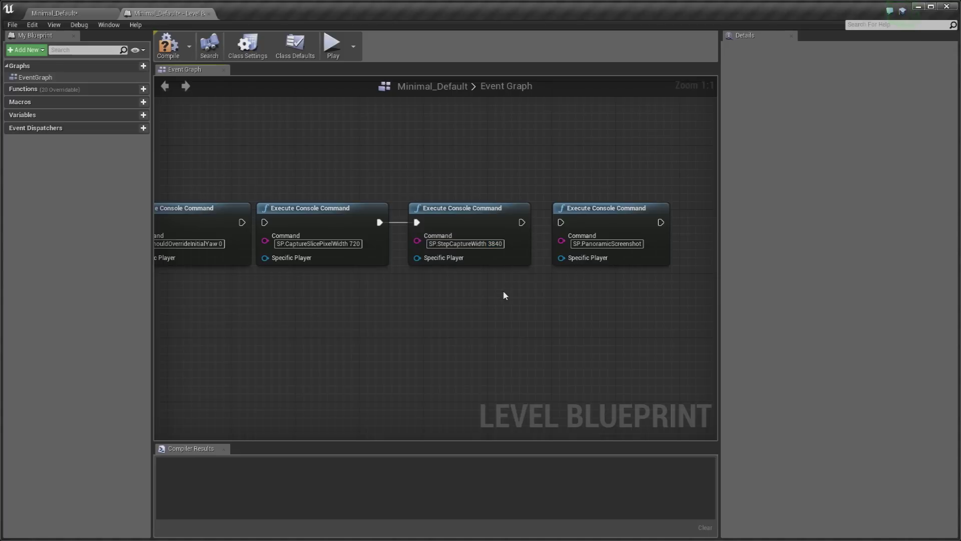
{"action": "key", "text": "super+r"}
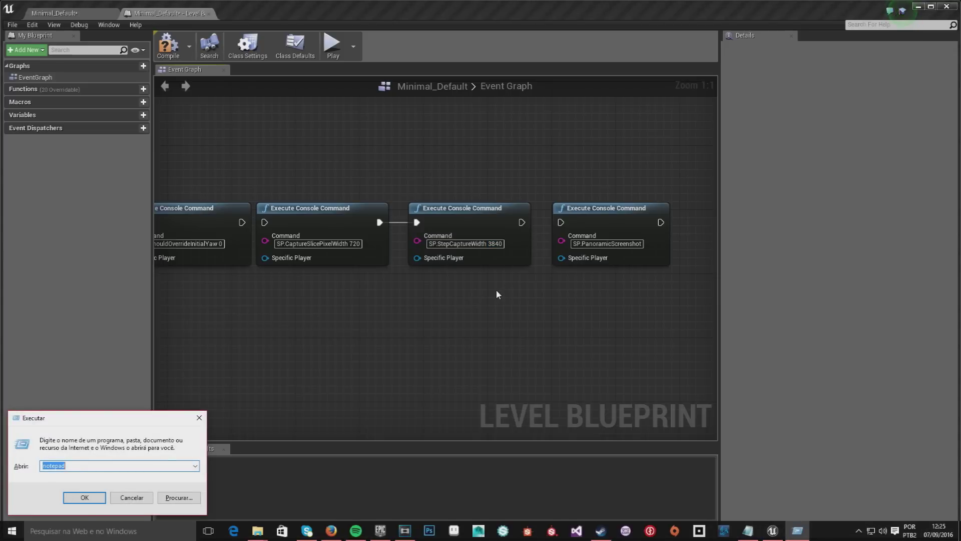
- Launch Notepad and Calculator, and calculate 1080*2
{"action": "key", "text": "Return"}
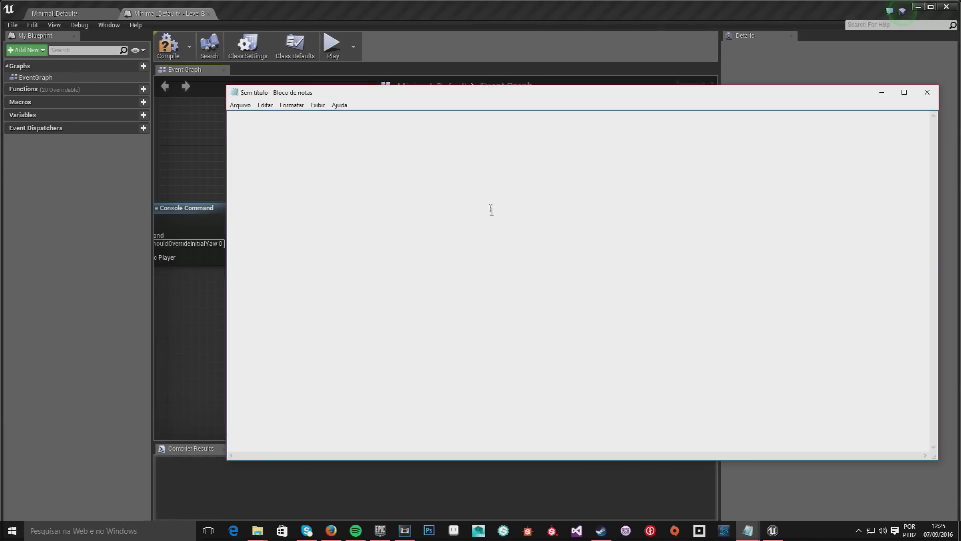
{"action": "left_click_drag", "start_coordinate": [516, 99], "coordinate": [736, 278]}
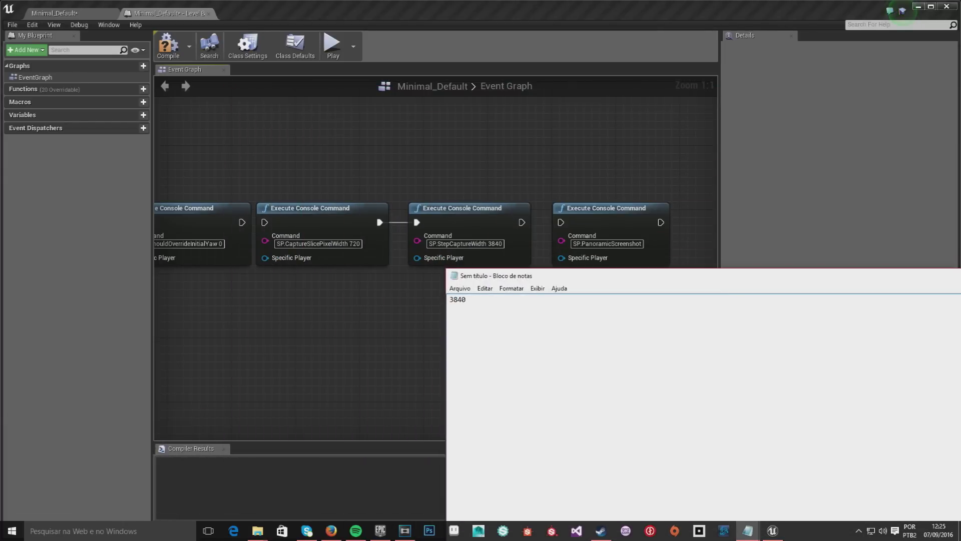
{"action": "key", "text": "super+r"}
{"action": "type", "text": "calc"}
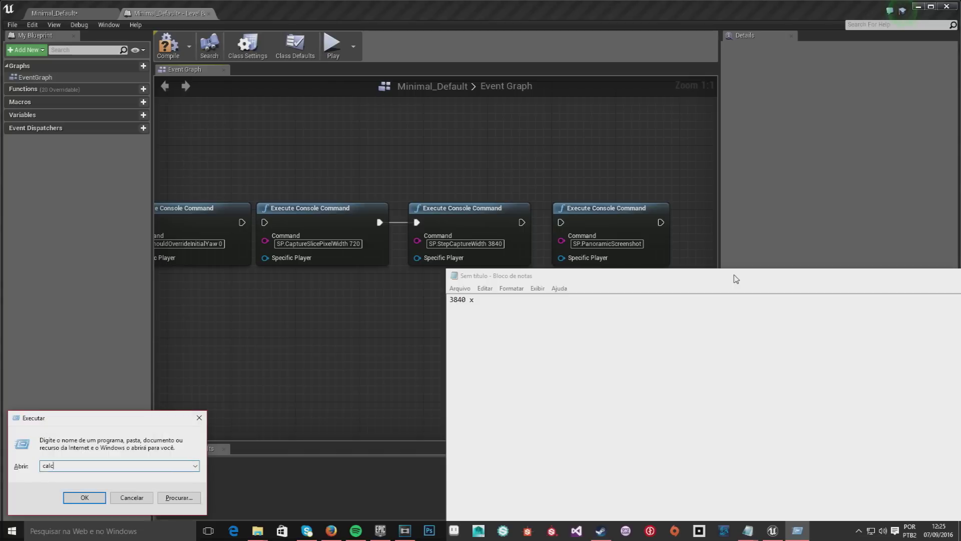
{"action": "key", "text": "Return"}
{"action": "type", "text": "1080*2"}
{"action": "key", "text": "Return"}
- Close Calculator, move Notepad aside, then close Notepad without saving
{"action": "left_click", "coordinate": [569, 317]}
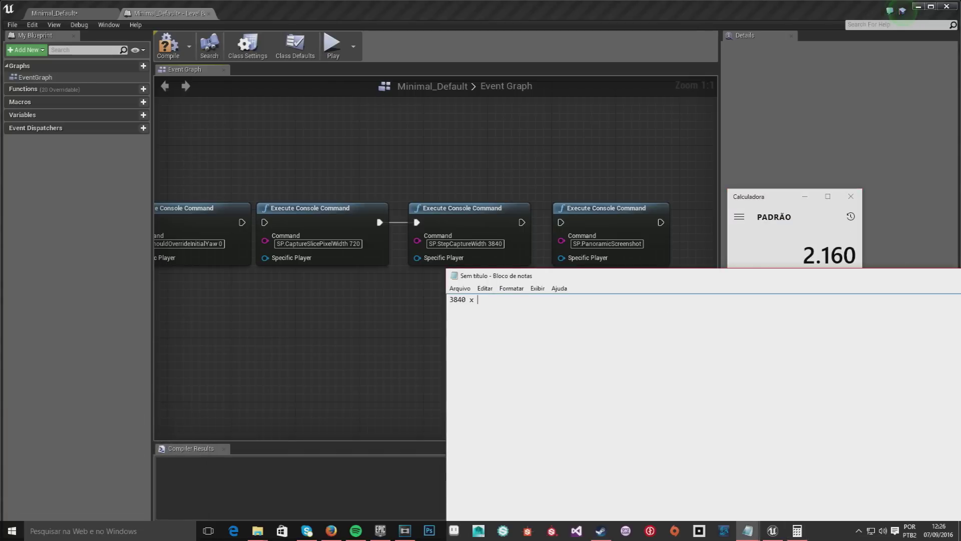
{"action": "left_click", "coordinate": [851, 196]}
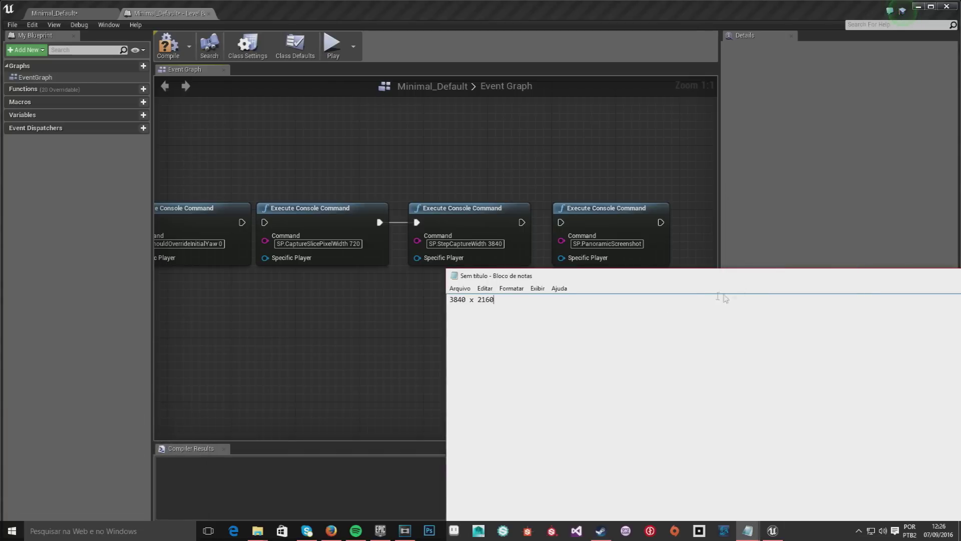
{"action": "left_click_drag", "start_coordinate": [665, 279], "coordinate": [680, 281]}
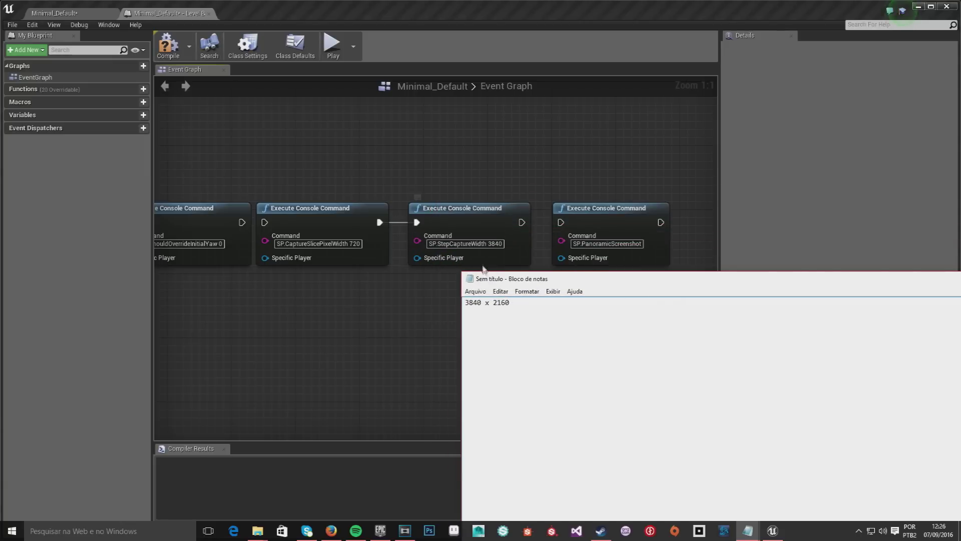
{"action": "mouse_move", "coordinate": [583, 279]}
{"action": "left_mouse_down"}
{"action": "mouse_move", "coordinate": [406, 286]}
{"action": "mouse_move", "coordinate": [197, 267]}
{"action": "left_mouse_up"}
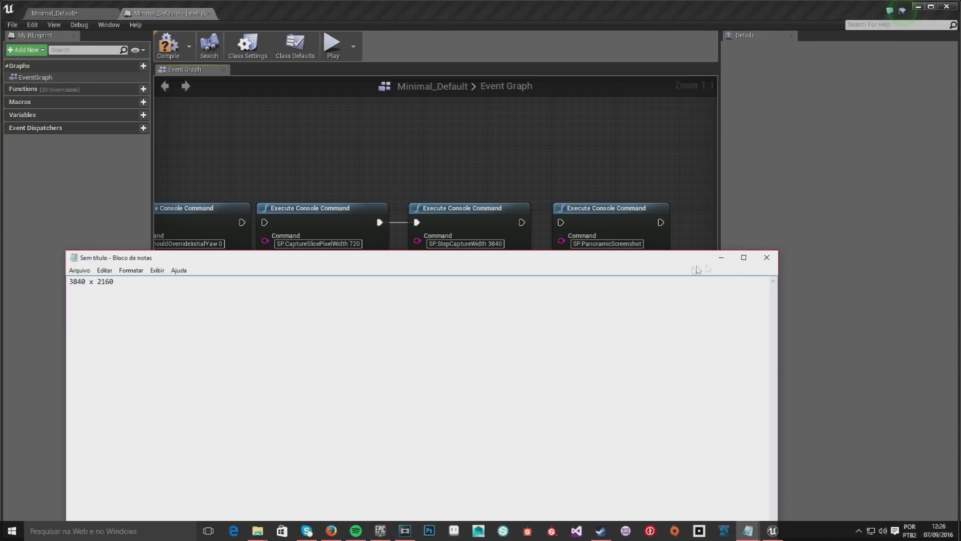
{"action": "left_click", "coordinate": [766, 257]}
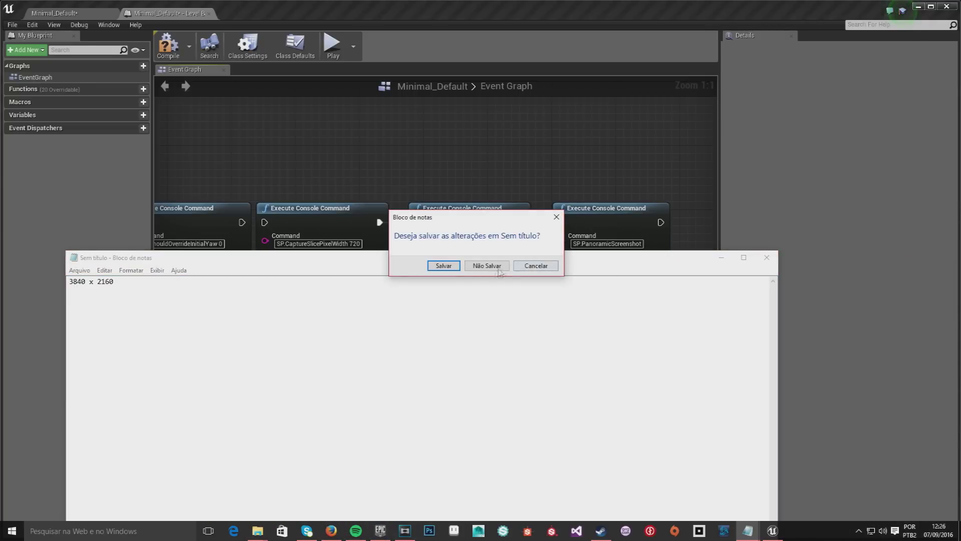
{"action": "left_click", "coordinate": [493, 267]}
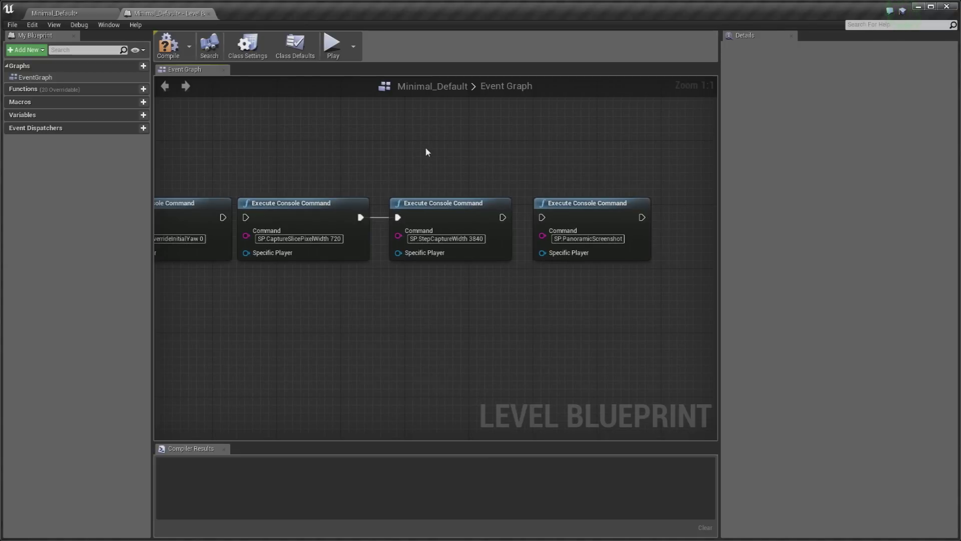
- Select the StepCaptureWidth node, open its 3840 command for editing, and switch to Firefox
{"action": "left_click_drag", "start_coordinate": [441, 157], "coordinate": [488, 262]}
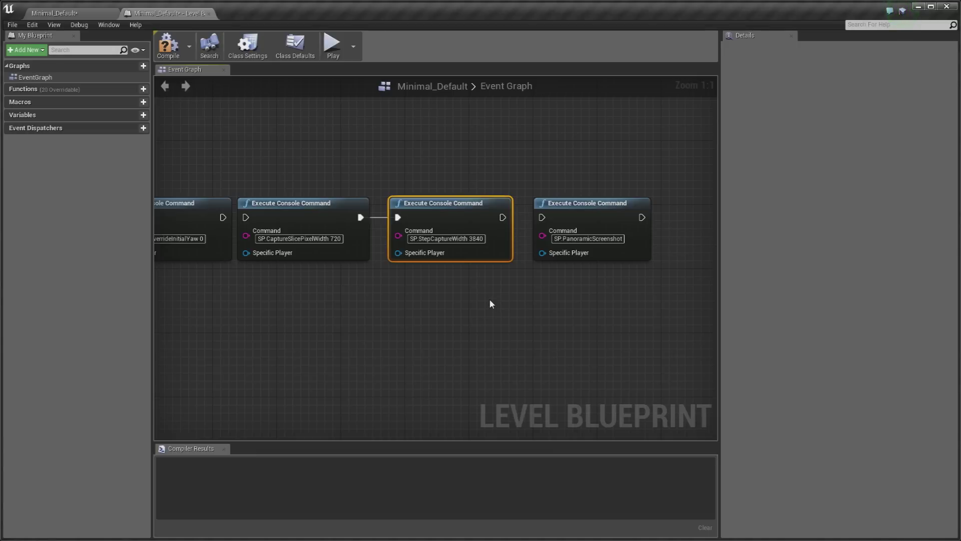
{"action": "right_click_drag", "start_coordinate": [482, 284], "coordinate": [461, 290]}
{"action": "left_click", "coordinate": [450, 245]}
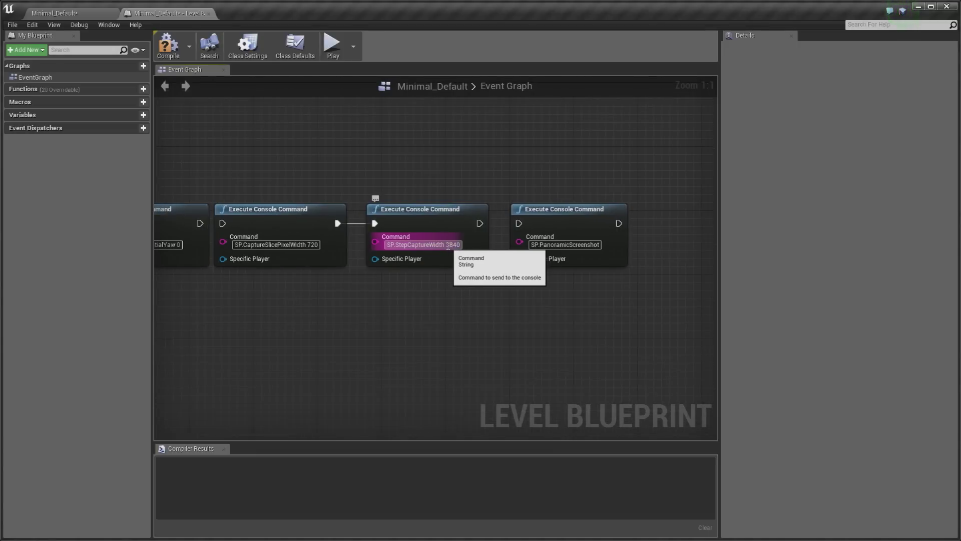
{"action": "key", "text": "alt+Tab"}
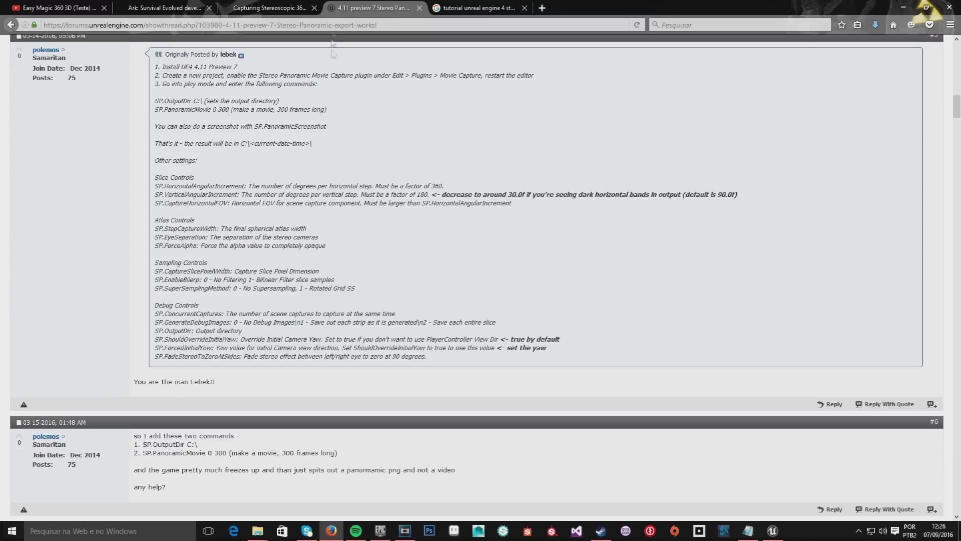
- Highlight the recommended 6144 StepCaptureWidth in the stereoscopic capture article and check the forum thread
{"action": "left_click", "coordinate": [289, 4]}
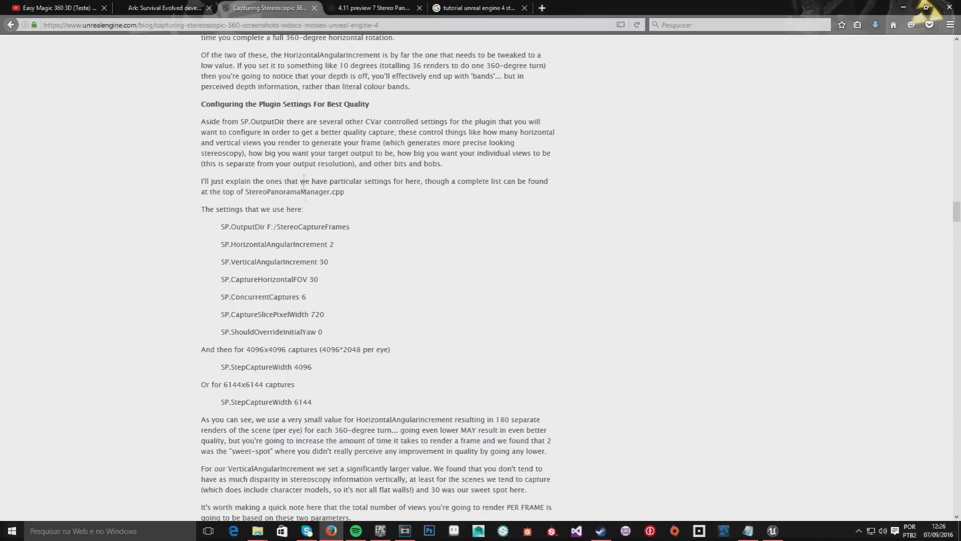
{"action": "left_click_drag", "start_coordinate": [295, 403], "coordinate": [317, 407]}
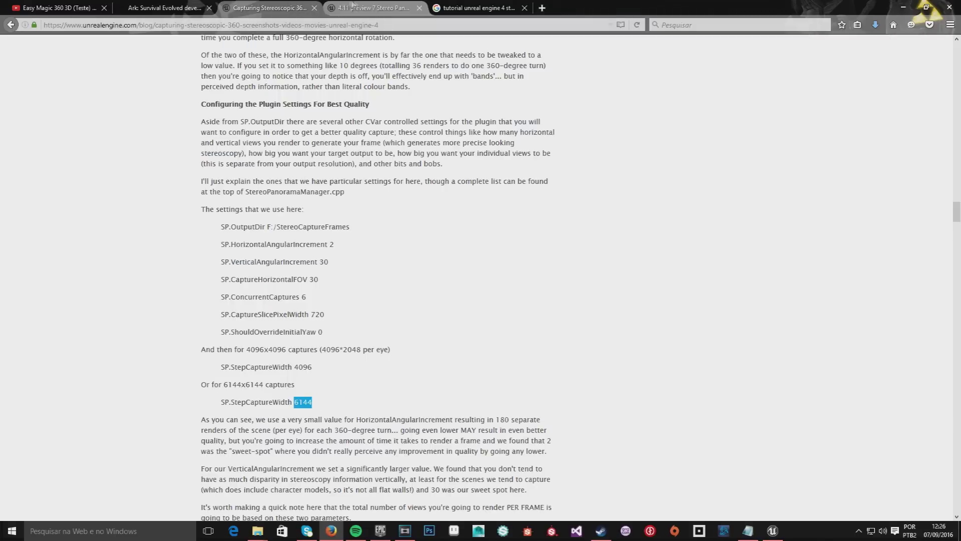
{"action": "left_click", "coordinate": [361, 8]}
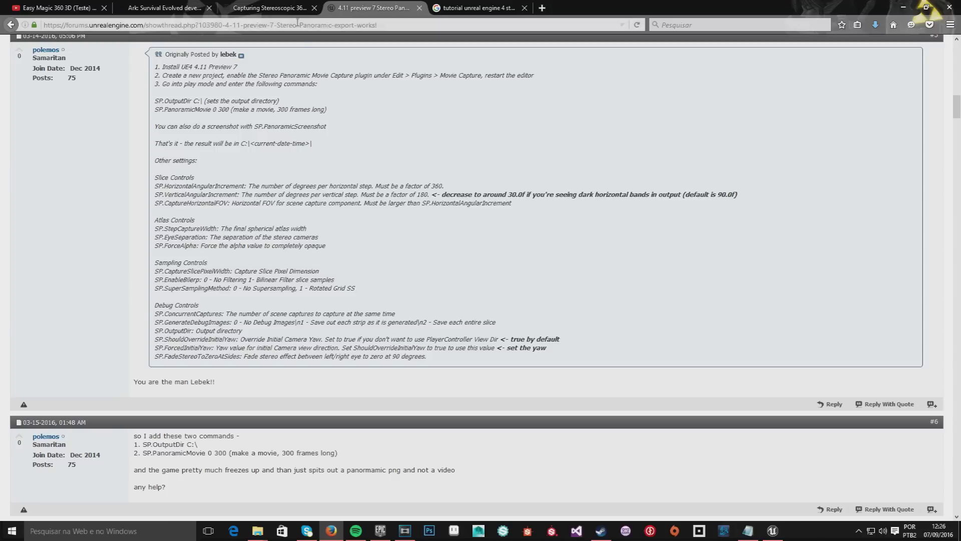
{"action": "left_click", "coordinate": [771, 536]}
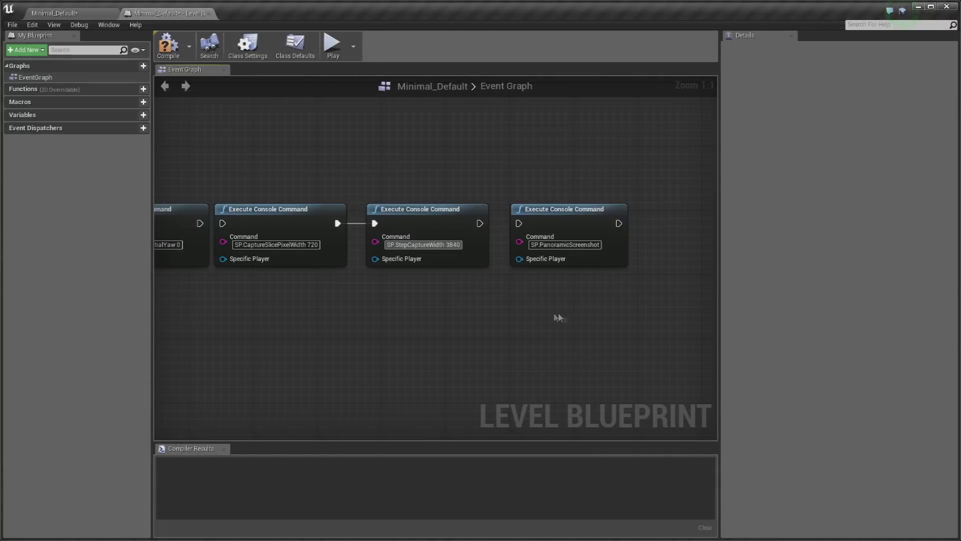
{"action": "key", "text": "alt+Tab"}
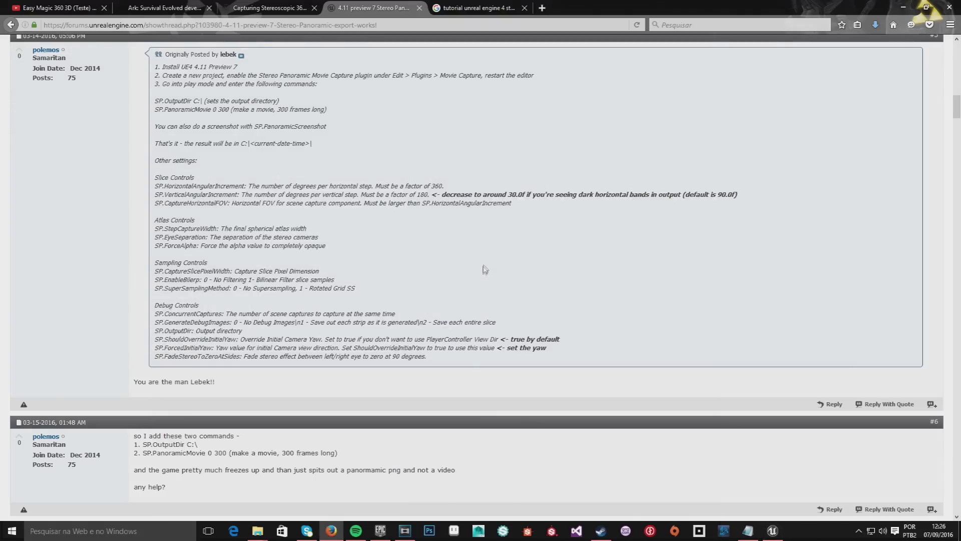
{"action": "left_click", "coordinate": [269, 11]}
{"action": "left_click", "coordinate": [773, 531]}
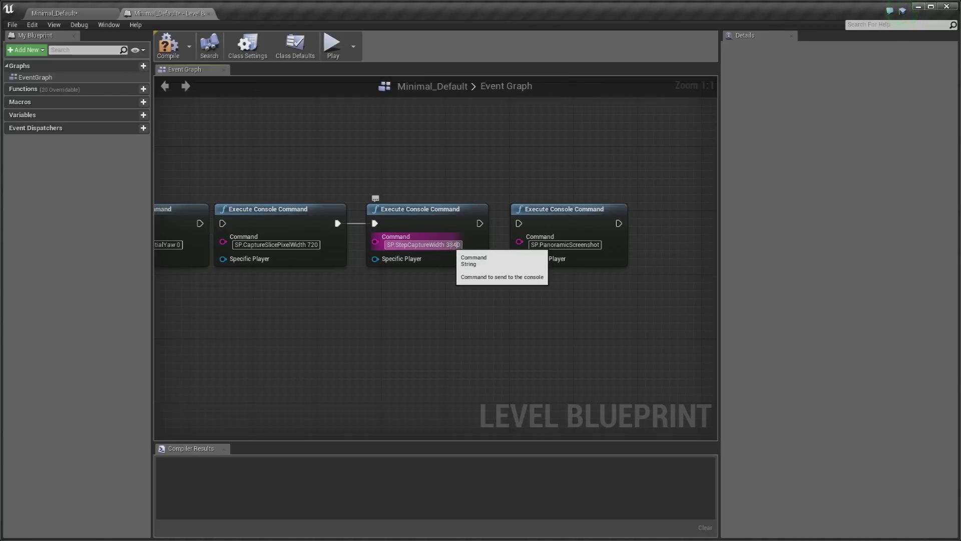
- Set StepCaptureWidth to 6144 and connect it to the PanoramicScreenshot node
{"action": "double_click", "coordinate": [452, 245]}
{"action": "type", "text": "6144"}
{"action": "key", "text": "Return"}
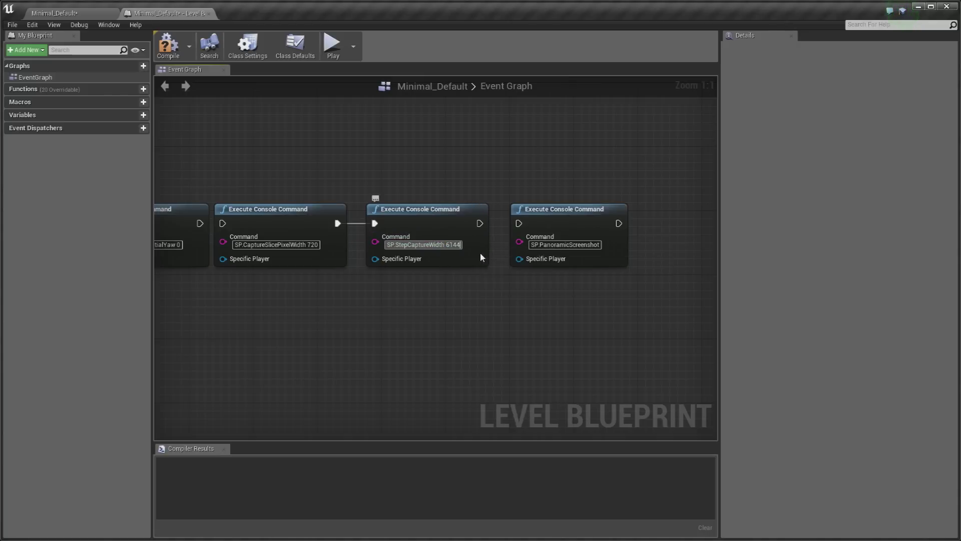
{"action": "left_click_drag", "start_coordinate": [480, 224], "coordinate": [519, 224]}
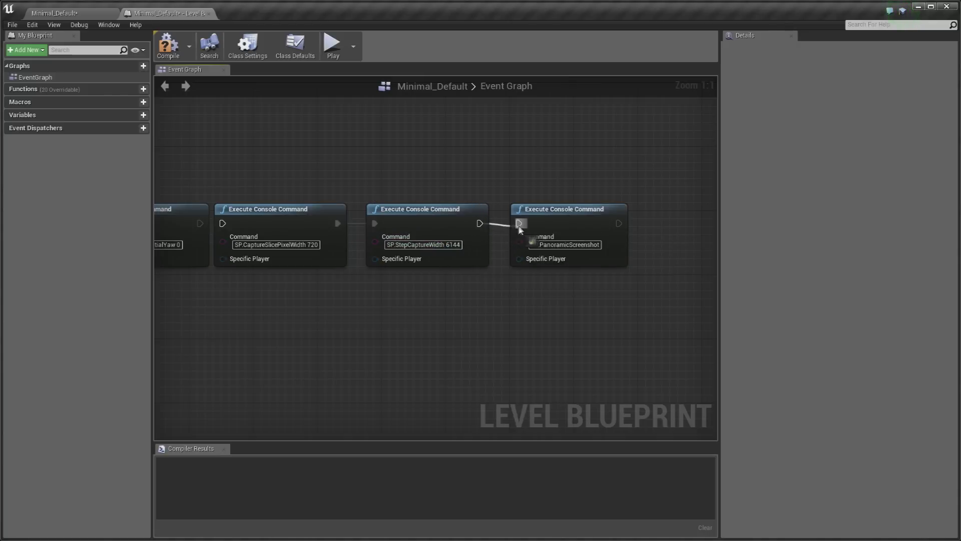
{"action": "scroll", "coordinate": [491, 324], "scroll_direction": "down", "scroll_amount": 5}
{"action": "scroll", "coordinate": [567, 278], "scroll_direction": "up", "scroll_amount": 4}
{"action": "right_click_drag", "start_coordinate": [567, 278], "coordinate": [467, 230]}
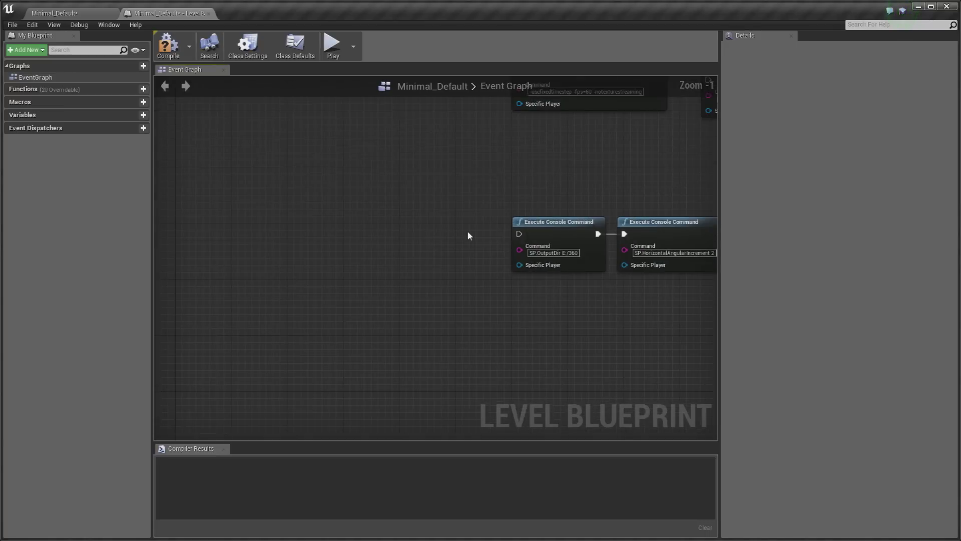
- Add a T key event wired to the first command node, and compile the level blueprint
{"action": "right_click", "coordinate": [458, 225]}
{"action": "type", "text": "t"}
{"action": "key", "text": "Return"}
{"action": "mouse_move", "coordinate": [485, 241]}
{"action": "left_mouse_down"}
{"action": "mouse_move", "coordinate": [519, 233]}
{"action": "mouse_move", "coordinate": [464, 221]}
{"action": "left_mouse_up"}
{"action": "left_click", "coordinate": [322, 201]}
{"action": "left_click", "coordinate": [168, 45]}
{"action": "left_click", "coordinate": [68, 13]}
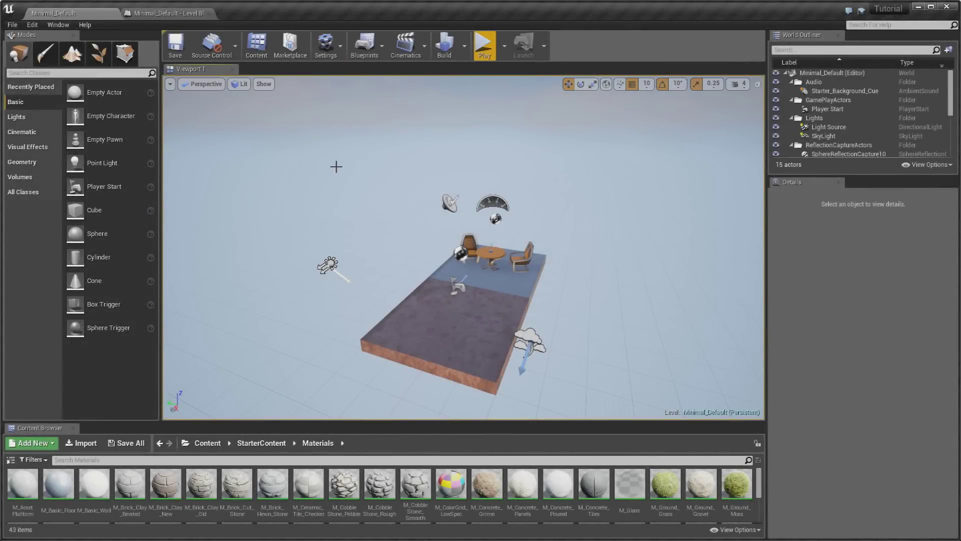
- Move the PanoramicMovie node up and raise PanoramicScreenshot in line with the chain
{"action": "left_click", "coordinate": [163, 13]}
{"action": "scroll", "coordinate": [523, 190], "scroll_direction": "down", "scroll_amount": 4}
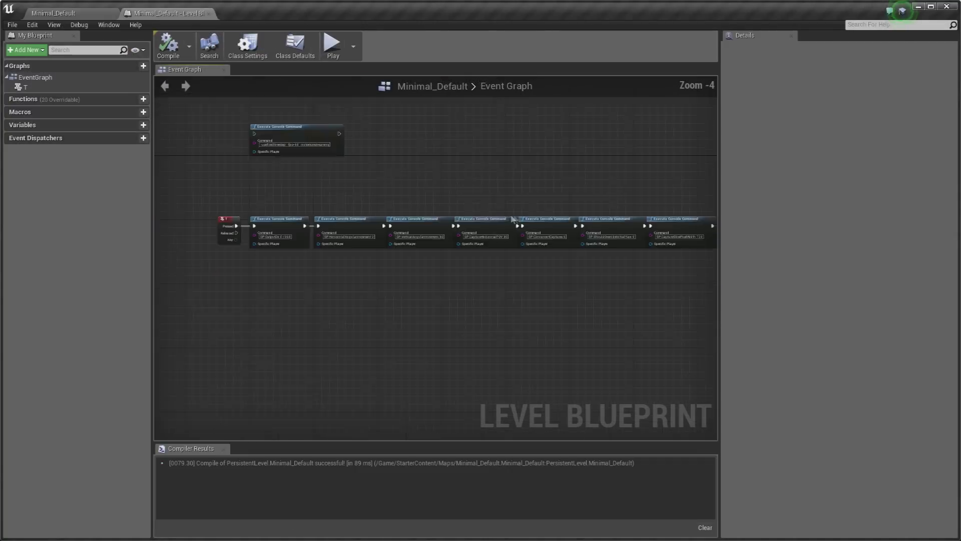
{"action": "scroll", "coordinate": [580, 254], "scroll_direction": "up", "scroll_amount": 5}
{"action": "right_click_drag", "start_coordinate": [579, 254], "coordinate": [502, 233]}
{"action": "left_click_drag", "start_coordinate": [499, 190], "coordinate": [498, 99]}
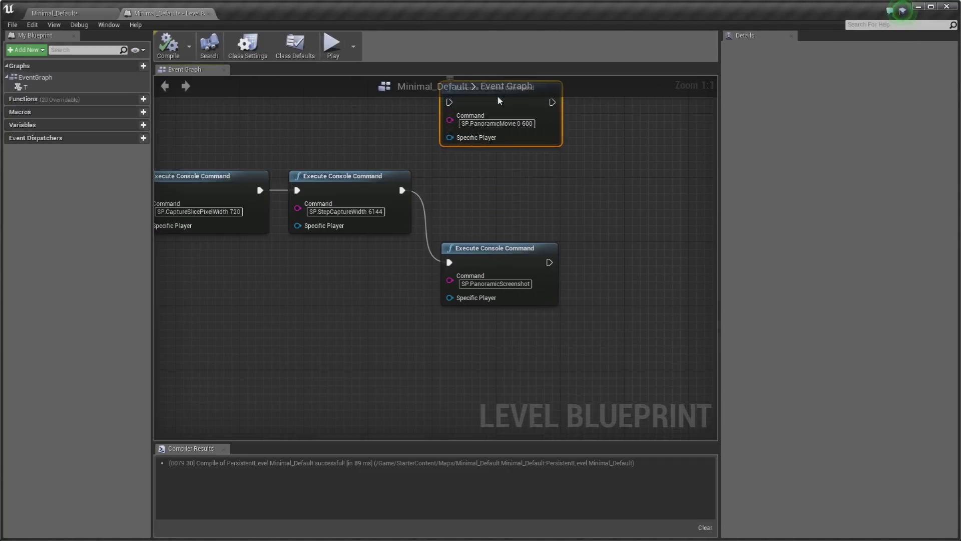
{"action": "right_click_drag", "start_coordinate": [499, 246], "coordinate": [531, 293]}
{"action": "left_click", "coordinate": [531, 293]}
{"action": "left_click_drag", "start_coordinate": [531, 293], "coordinate": [531, 246]}
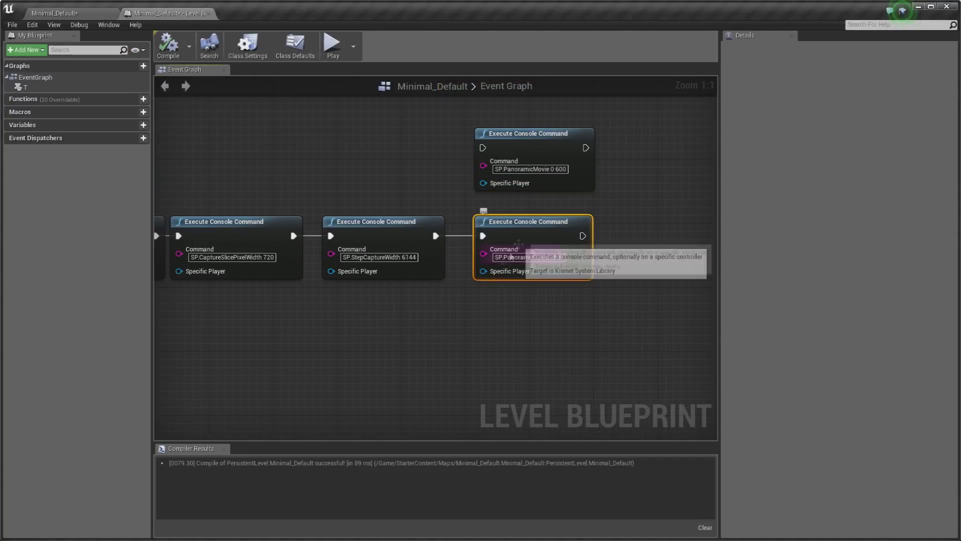
{"action": "right_click_drag", "start_coordinate": [423, 298], "coordinate": [476, 307]}
{"action": "left_click", "coordinate": [456, 266]}
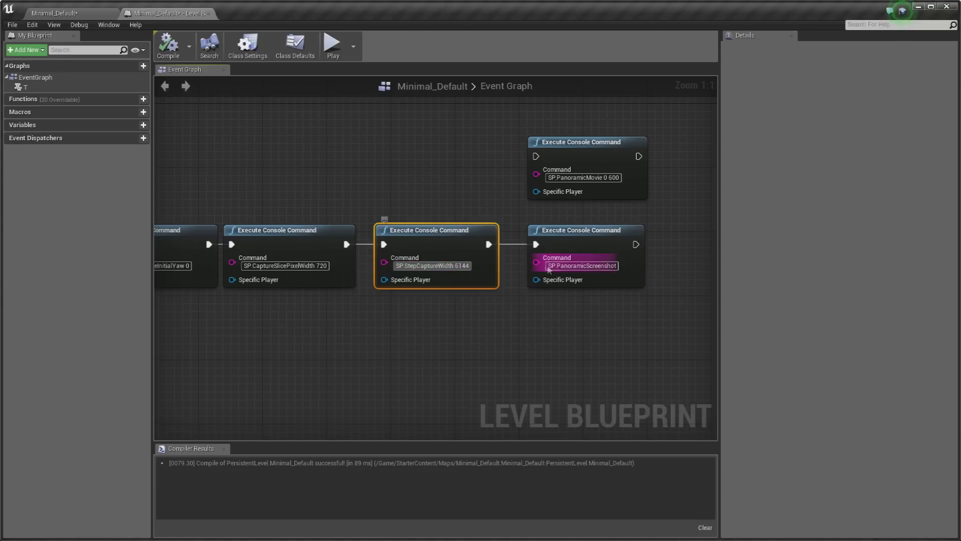
{"action": "left_click", "coordinate": [505, 306]}
- Review the 6144 width, VerticalAngularIncrement and CaptureHorizontalFOV command values
{"action": "double_click", "coordinate": [463, 266]}
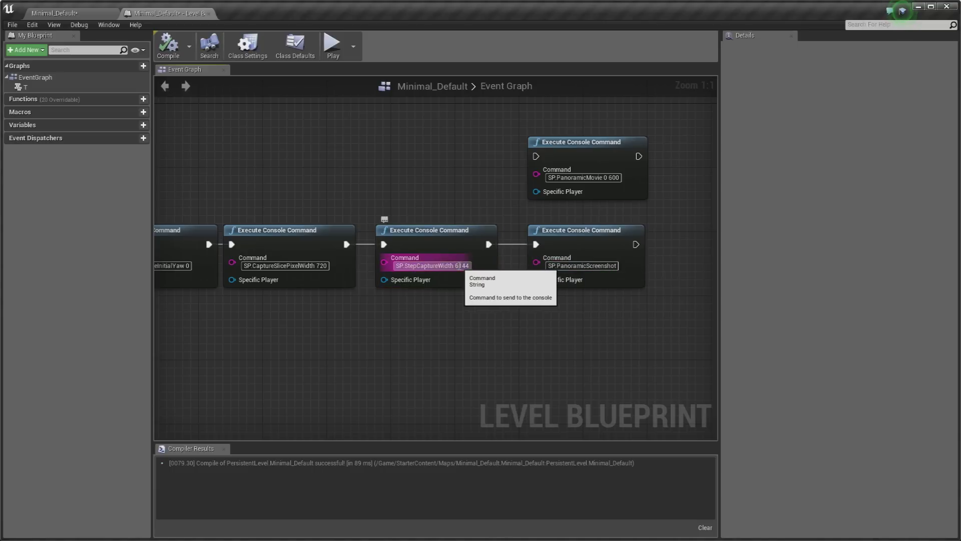
{"action": "right_click_drag", "start_coordinate": [465, 317], "coordinate": [666, 309]}
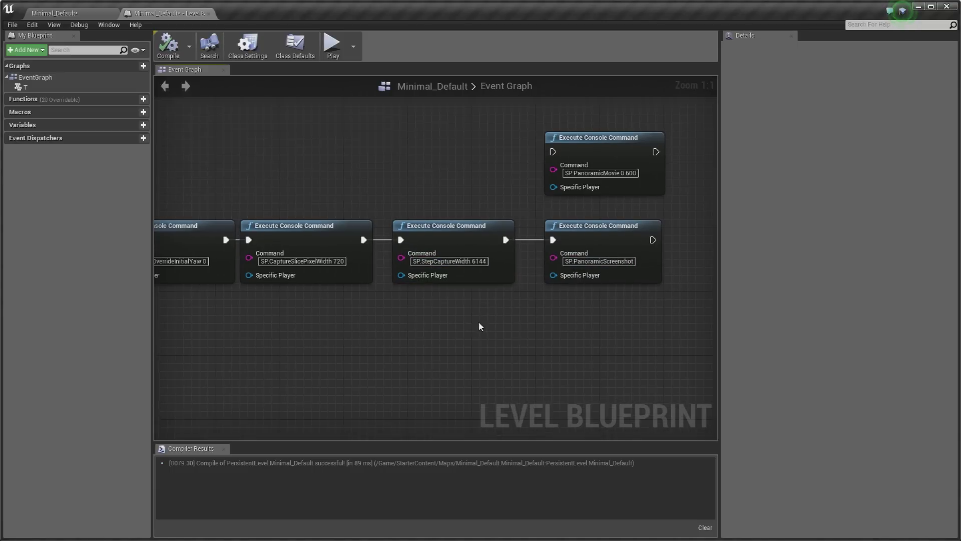
{"action": "mouse_move", "coordinate": [469, 309]}
{"action": "right_mouse_down"}
{"action": "mouse_move", "coordinate": [483, 318]}
{"action": "mouse_move", "coordinate": [578, 317]}
{"action": "right_mouse_up"}
{"action": "scroll", "coordinate": [576, 314], "scroll_direction": "down", "scroll_amount": 2}
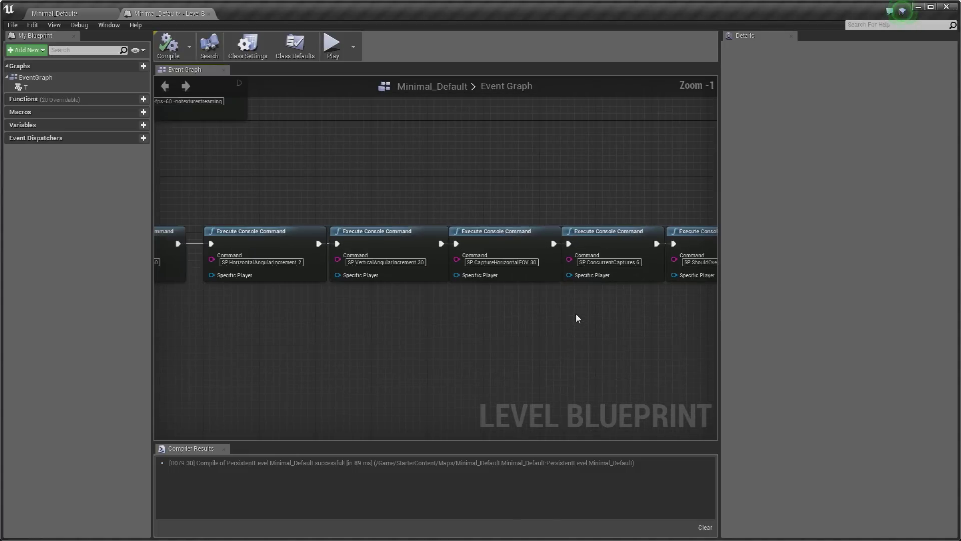
{"action": "scroll", "coordinate": [576, 314], "scroll_direction": "down", "scroll_amount": 2}
{"action": "scroll", "coordinate": [421, 327], "scroll_direction": "up", "scroll_amount": 4}
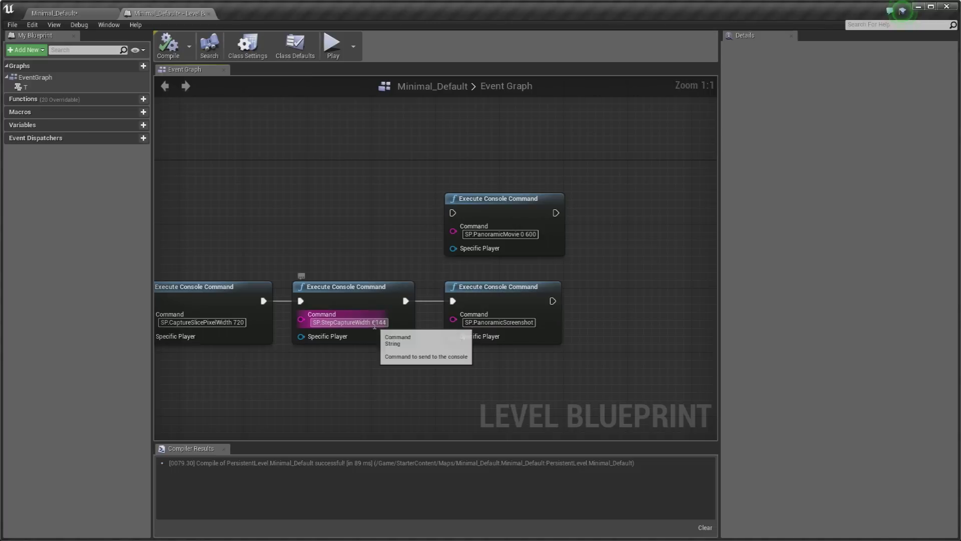
{"action": "scroll", "coordinate": [381, 323], "scroll_direction": "down", "scroll_amount": 3}
{"action": "right_click_drag", "start_coordinate": [381, 323], "coordinate": [413, 312]}
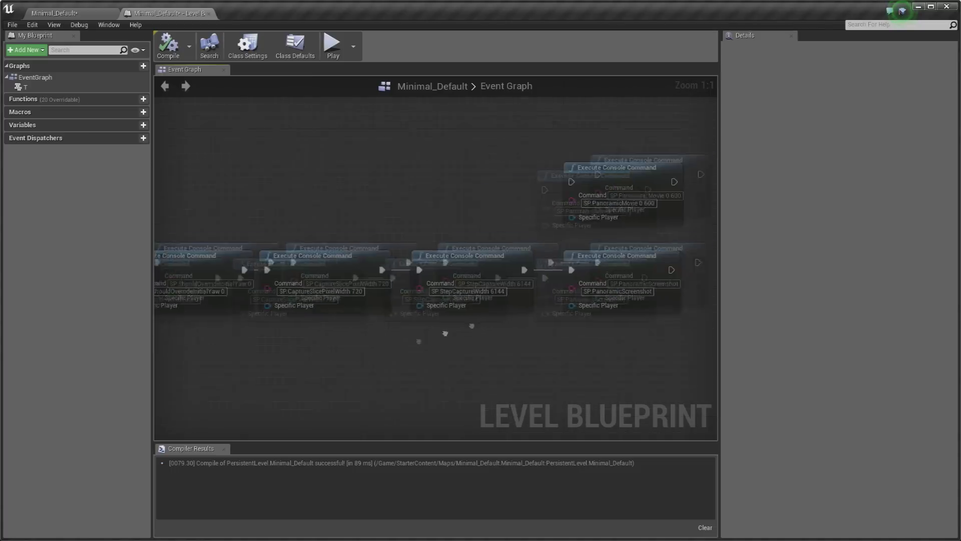
{"action": "scroll", "coordinate": [413, 312], "scroll_direction": "up", "scroll_amount": 3}
{"action": "scroll", "coordinate": [451, 339], "scroll_direction": "down", "scroll_amount": 2}
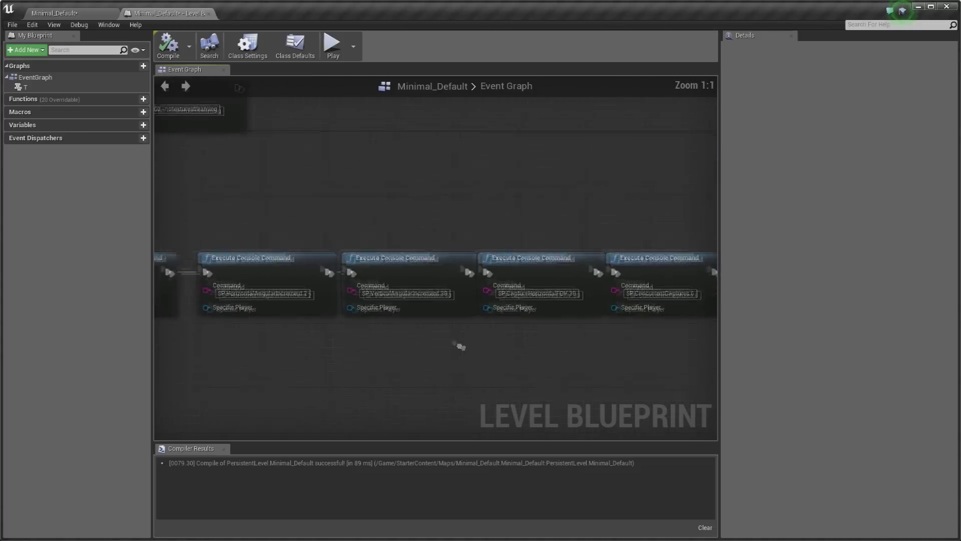
{"action": "scroll", "coordinate": [469, 286], "scroll_direction": "up", "scroll_amount": 2}
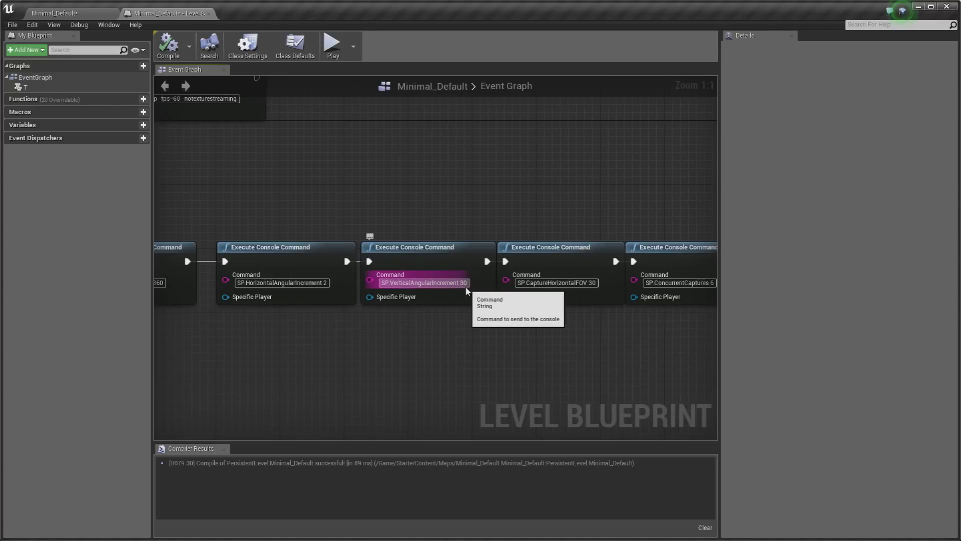
{"action": "right_click_drag", "start_coordinate": [469, 286], "coordinate": [432, 297]}
{"action": "left_click", "coordinate": [432, 297]}
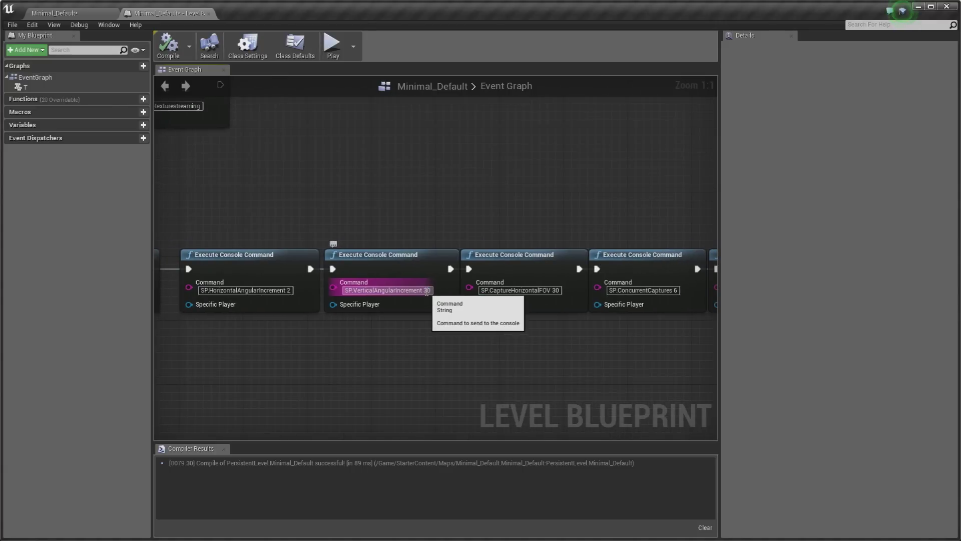
{"action": "key", "text": "Return"}
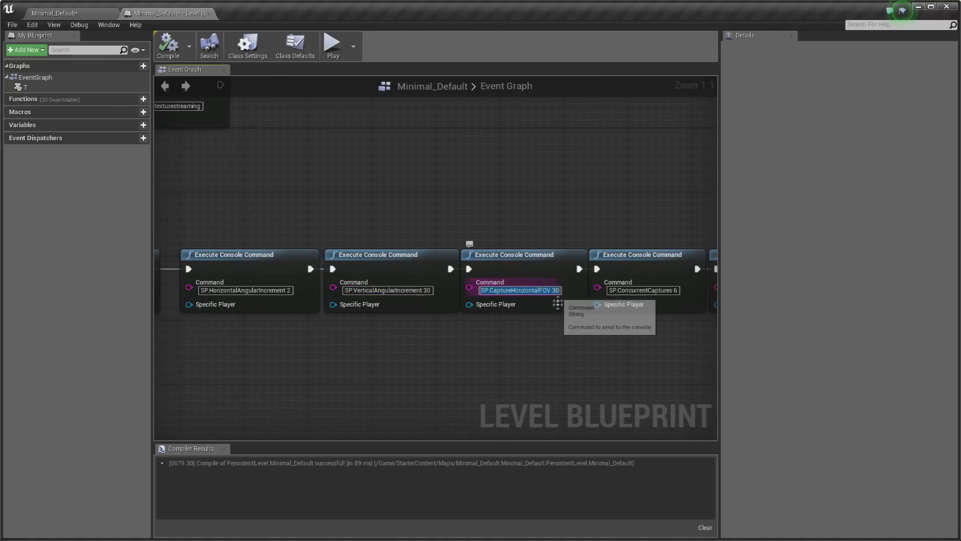
{"action": "left_click", "coordinate": [557, 291]}
{"action": "key", "text": "Return"}
- Move PanoramicMovie further up, recentre on the main chain, then switch to the capture folder
{"action": "scroll", "coordinate": [466, 326], "scroll_direction": "down", "scroll_amount": 5}
{"action": "scroll", "coordinate": [469, 319], "scroll_direction": "up", "scroll_amount": 5}
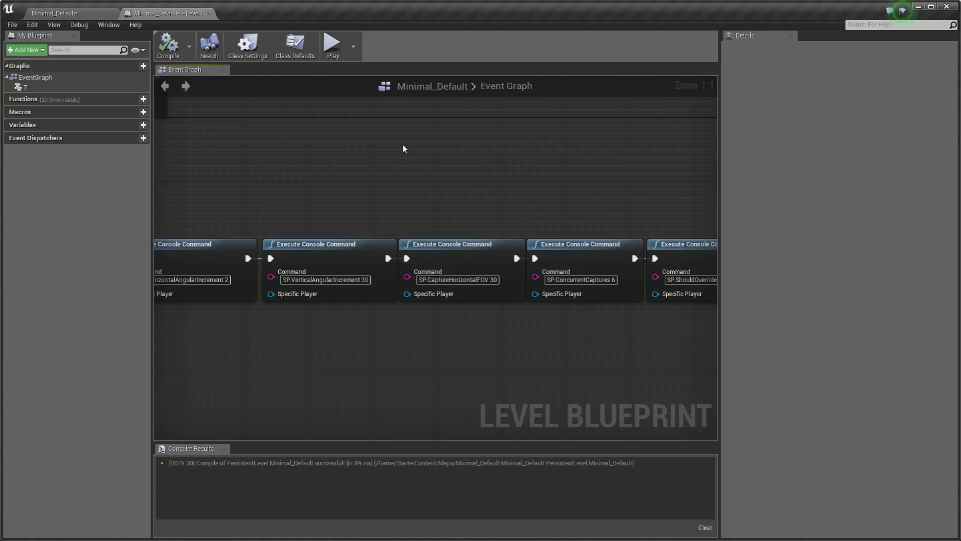
{"action": "scroll", "coordinate": [410, 238], "scroll_direction": "down", "scroll_amount": 3}
{"action": "scroll", "coordinate": [435, 231], "scroll_direction": "down", "scroll_amount": 1}
{"action": "scroll", "coordinate": [532, 225], "scroll_direction": "down", "scroll_amount": 1}
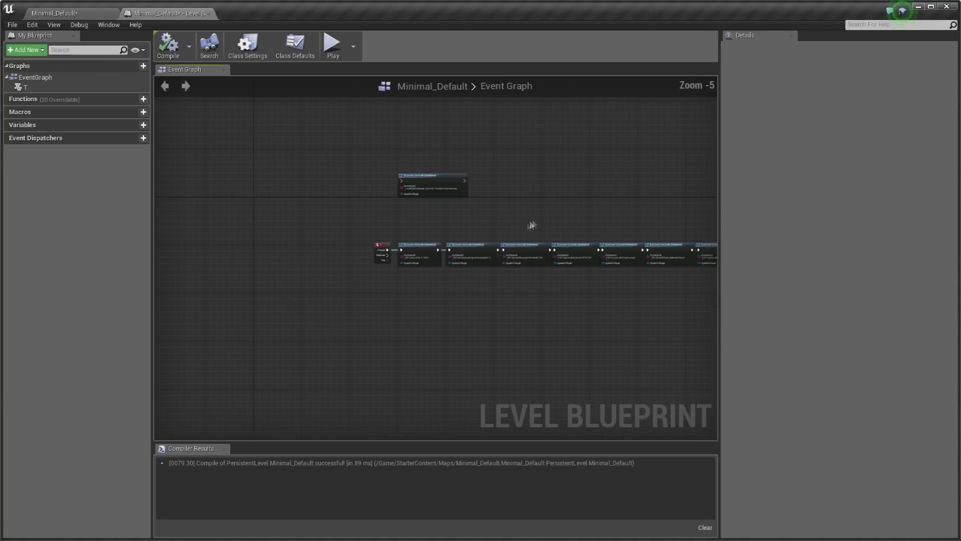
{"action": "right_click_drag", "start_coordinate": [455, 227], "coordinate": [314, 223]}
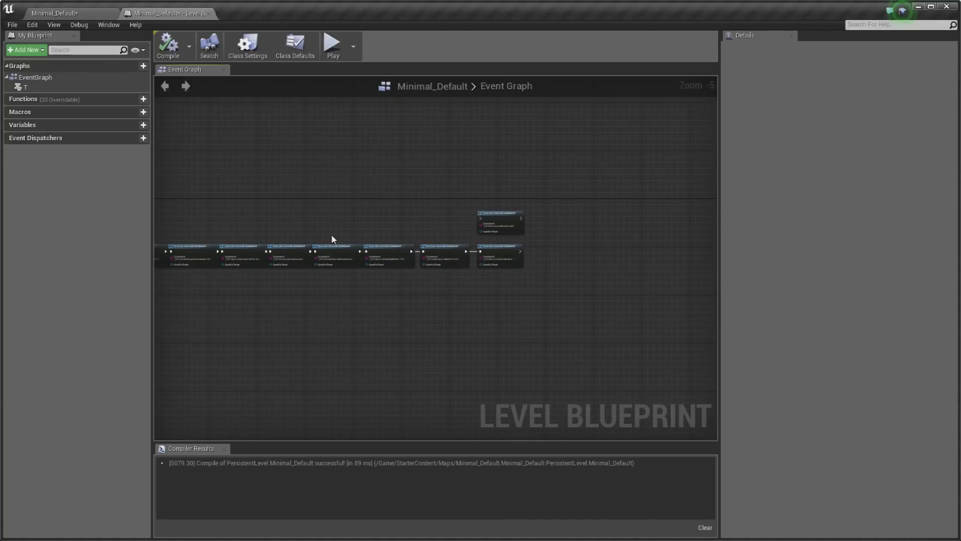
{"action": "scroll", "coordinate": [321, 233], "scroll_direction": "up", "scroll_amount": 3}
{"action": "right_click_drag", "start_coordinate": [293, 229], "coordinate": [491, 201]}
{"action": "scroll", "coordinate": [426, 209], "scroll_direction": "down", "scroll_amount": 6}
{"action": "right_click_drag", "start_coordinate": [361, 169], "coordinate": [408, 208]}
{"action": "scroll", "coordinate": [530, 267], "scroll_direction": "up", "scroll_amount": 6}
{"action": "scroll", "coordinate": [530, 267], "scroll_direction": "up", "scroll_amount": 2}
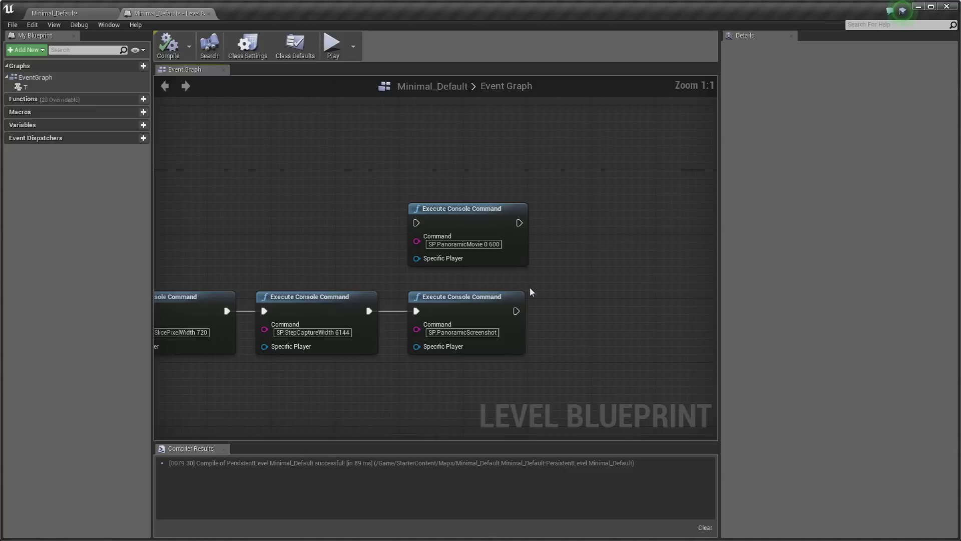
{"action": "left_click_drag", "start_coordinate": [476, 219], "coordinate": [484, 129]}
{"action": "right_click_drag", "start_coordinate": [441, 331], "coordinate": [428, 238]}
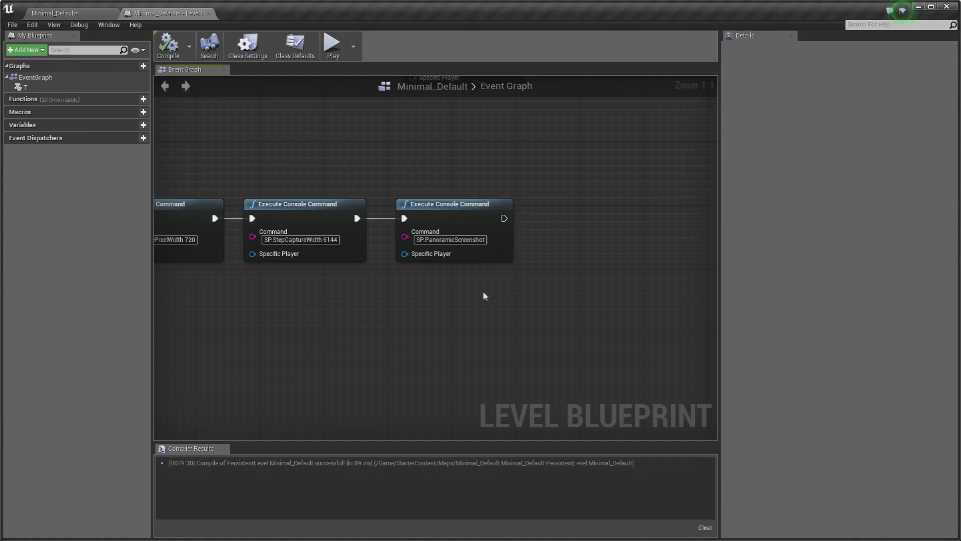
{"action": "key", "text": "alt+Tab"}
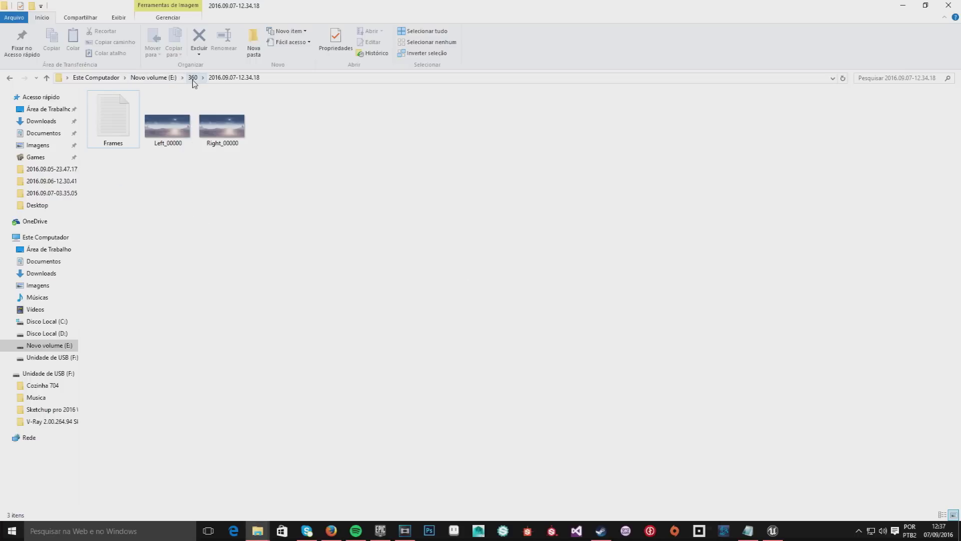
{"action": "left_click", "coordinate": [193, 78]}
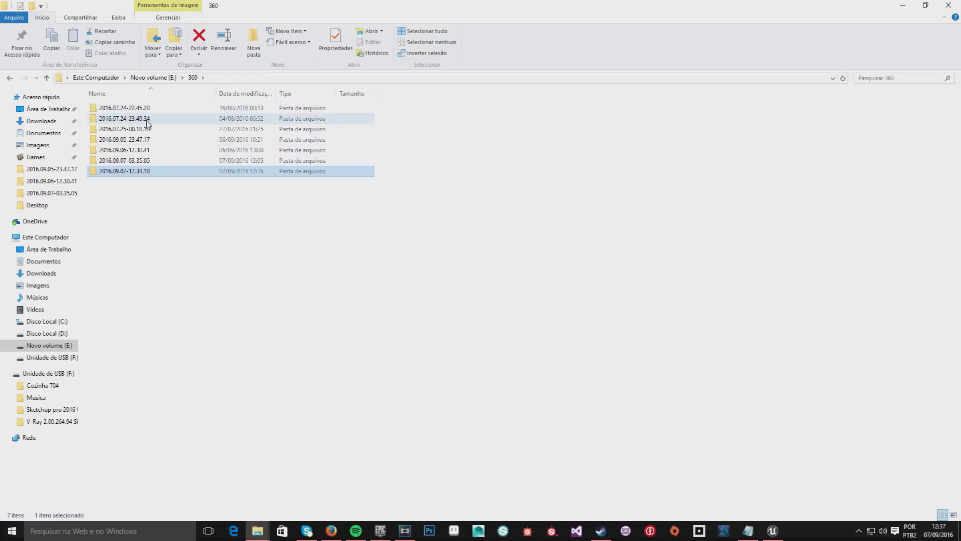
{"action": "left_click", "coordinate": [127, 189]}
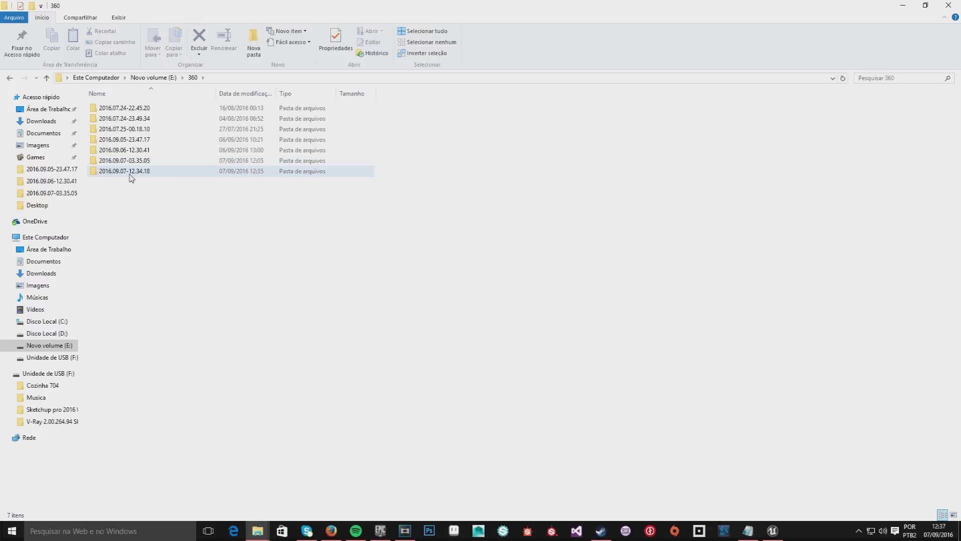
{"action": "double_click", "coordinate": [130, 173]}
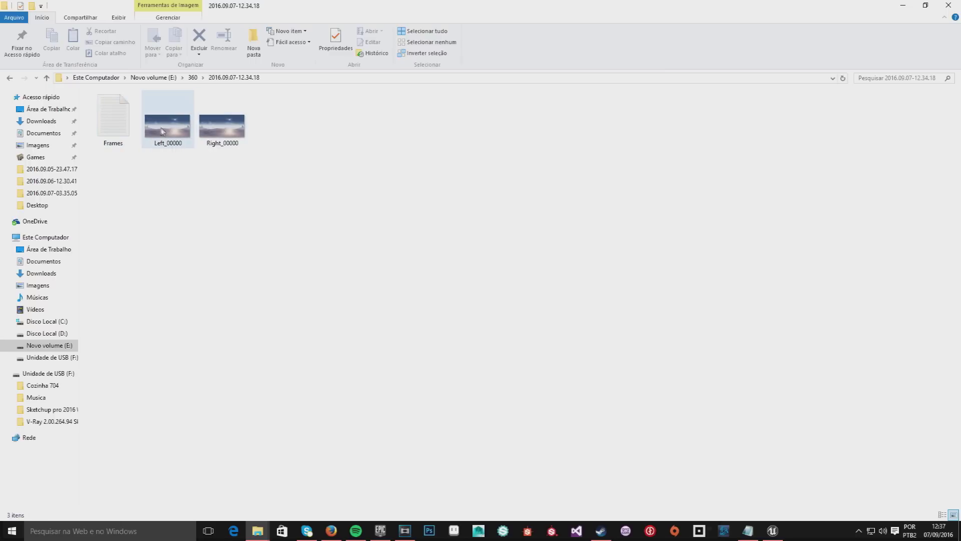
{"action": "double_click", "coordinate": [126, 123]}
{"action": "left_click_drag", "start_coordinate": [256, 259], "coordinate": [370, 184]}
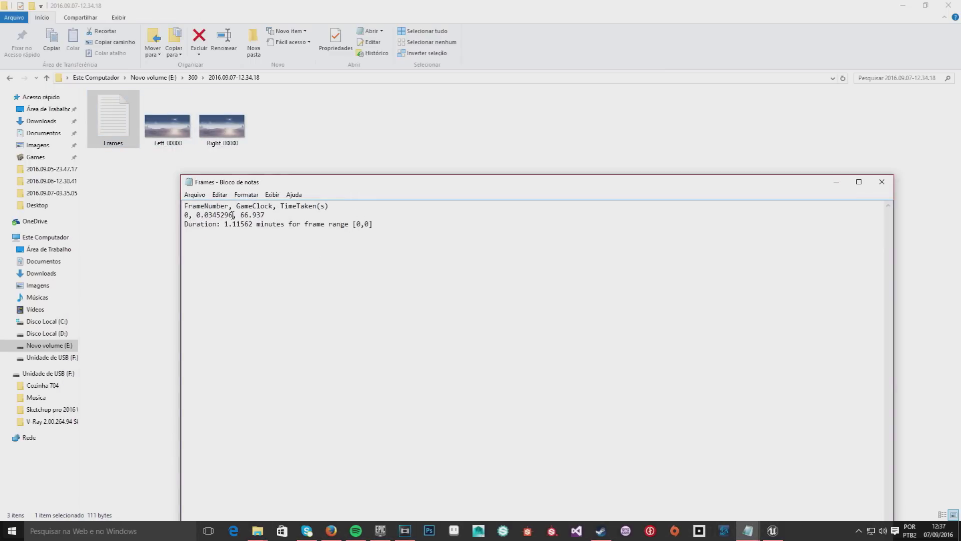
{"action": "left_click_drag", "start_coordinate": [225, 227], "coordinate": [249, 229]}
{"action": "left_click", "coordinate": [881, 182]}
{"action": "double_click", "coordinate": [173, 132]}
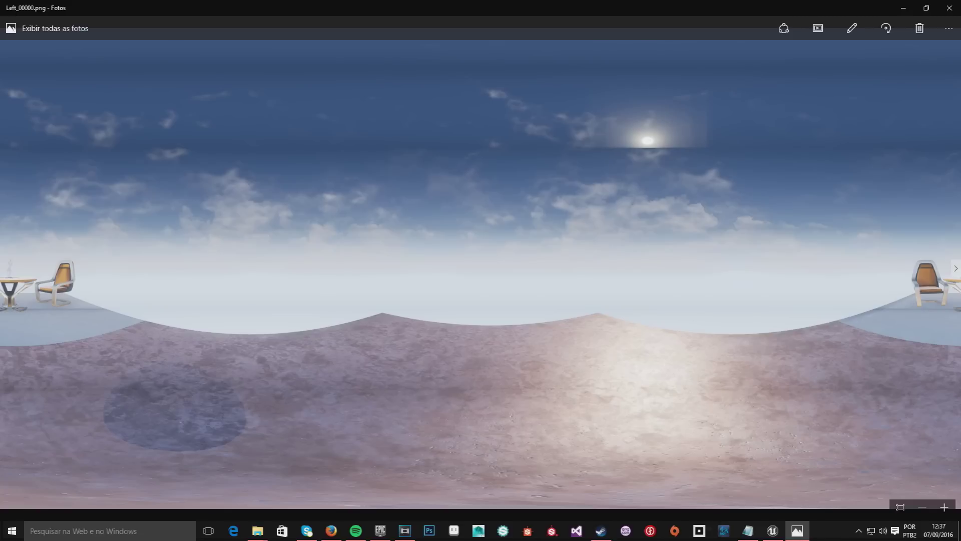
- Return to the Unreal editor's Minimal_Default level editor
{"action": "left_click", "coordinate": [773, 531]}
{"action": "left_click", "coordinate": [54, 13]}
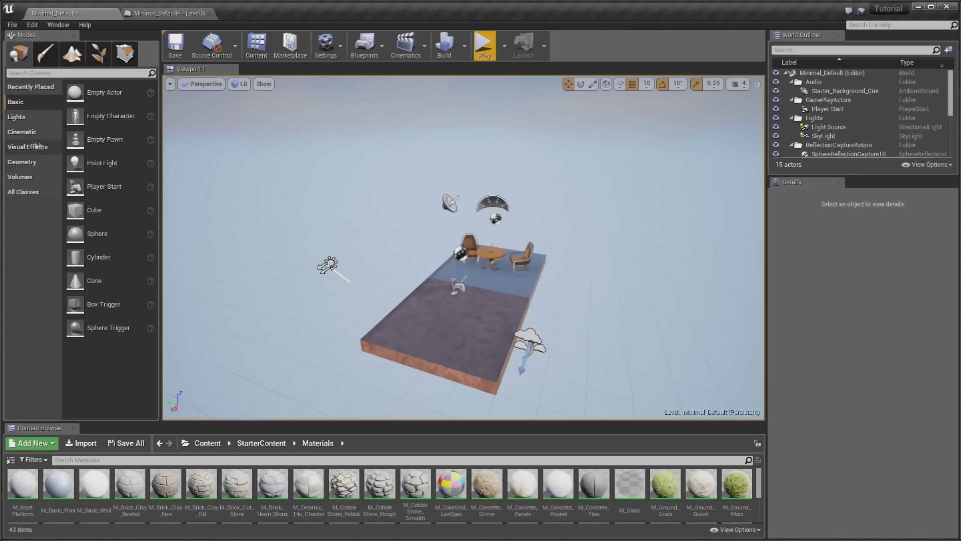
- Place a sky light, raise its intensity and frame it, then delete SkyLight2 from the level
{"action": "left_click", "coordinate": [18, 116]}
{"action": "mouse_move", "coordinate": [100, 164]}
{"action": "left_mouse_down"}
{"action": "mouse_move", "coordinate": [454, 291]}
{"action": "mouse_move", "coordinate": [454, 273]}
{"action": "left_mouse_up"}
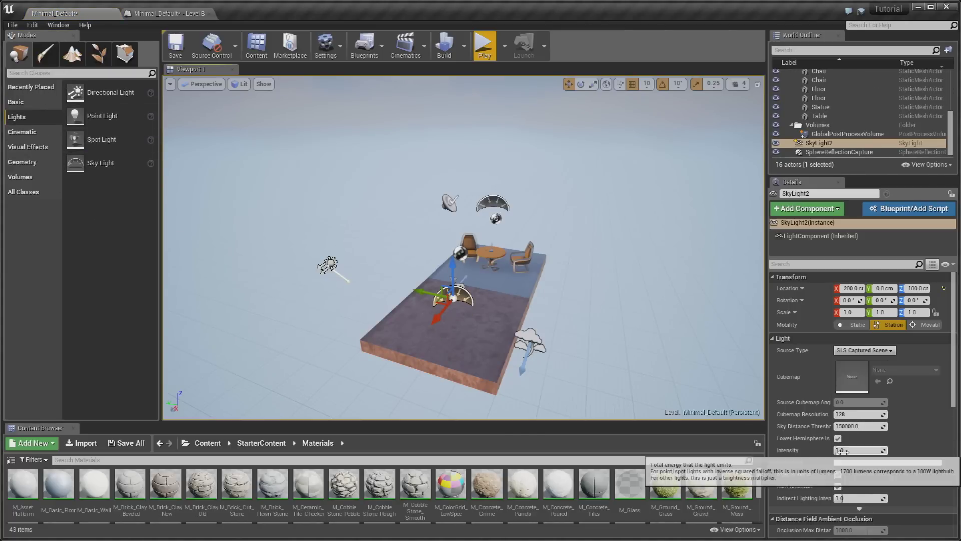
{"action": "left_click_drag", "start_coordinate": [843, 450], "coordinate": [861, 450]}
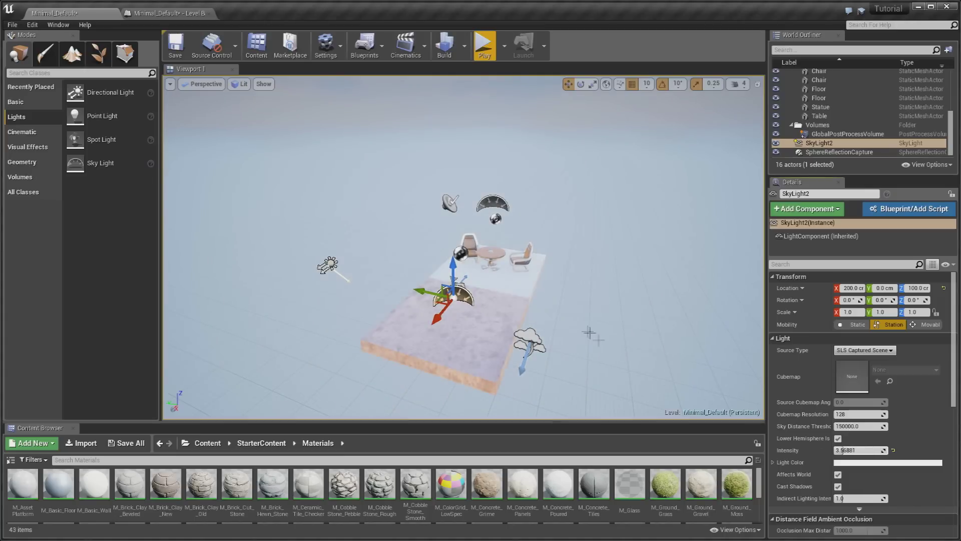
{"action": "key", "text": "f"}
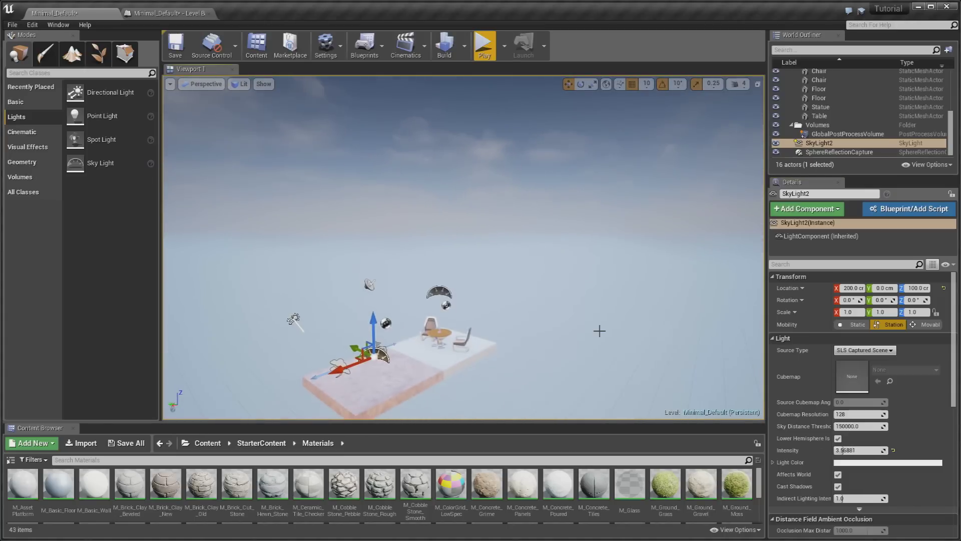
{"action": "left_click_drag", "start_coordinate": [537, 333], "coordinate": [539, 344]}
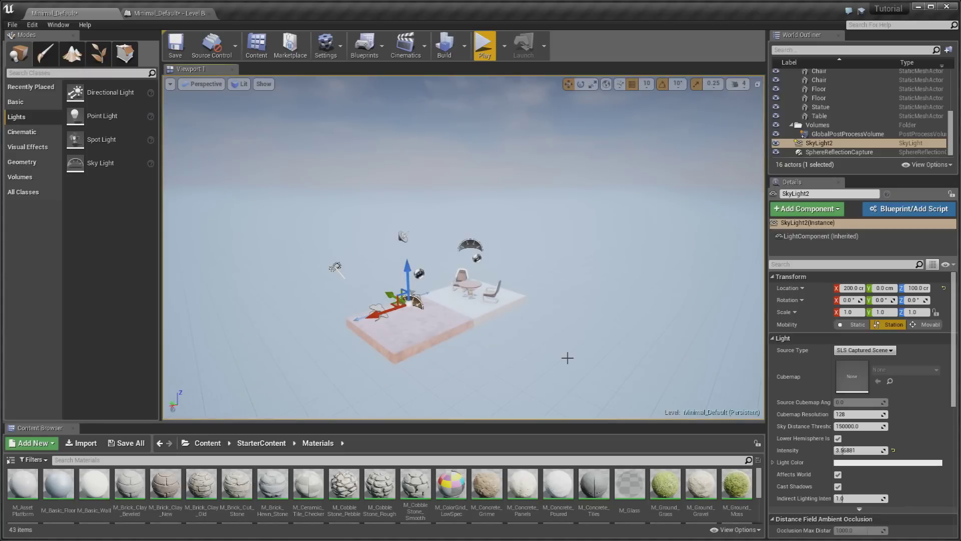
{"action": "key", "text": "Delete"}
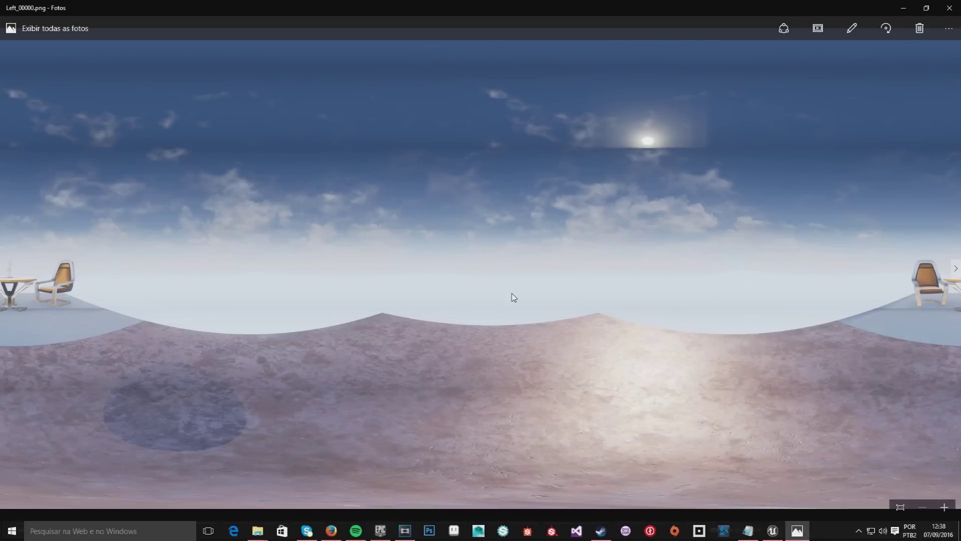
- Show Right_00000.png after the left panorama, then close Photos
{"action": "key", "text": "Right"}
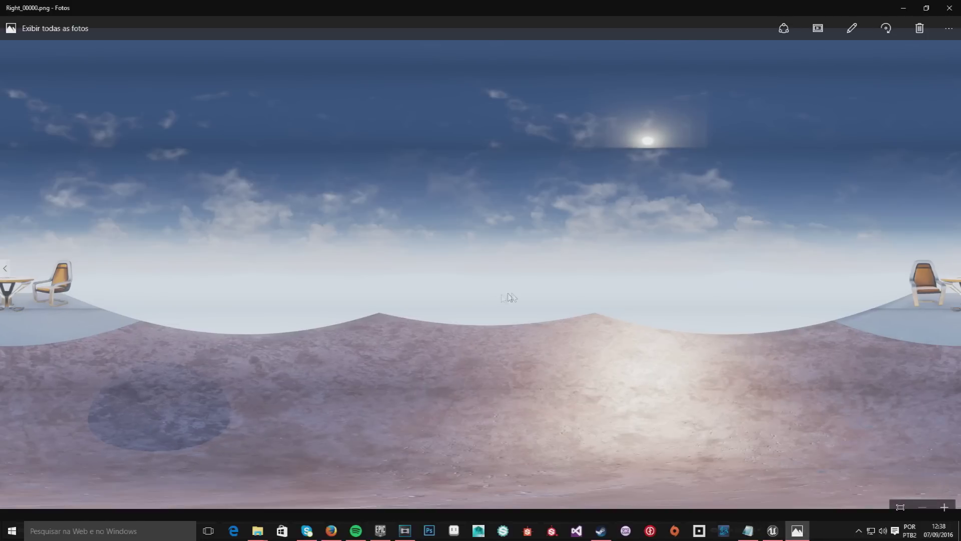
{"action": "left_click", "coordinate": [949, 8]}
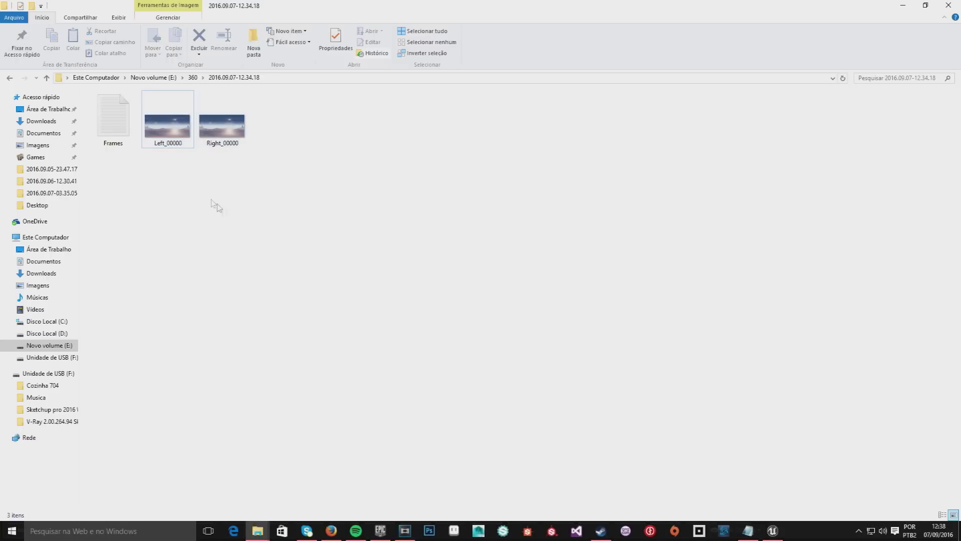
- Compare the Left_00000 and Right_00000 images in File Explorer, then switch back to Unreal Engine
{"action": "left_click", "coordinate": [220, 128]}
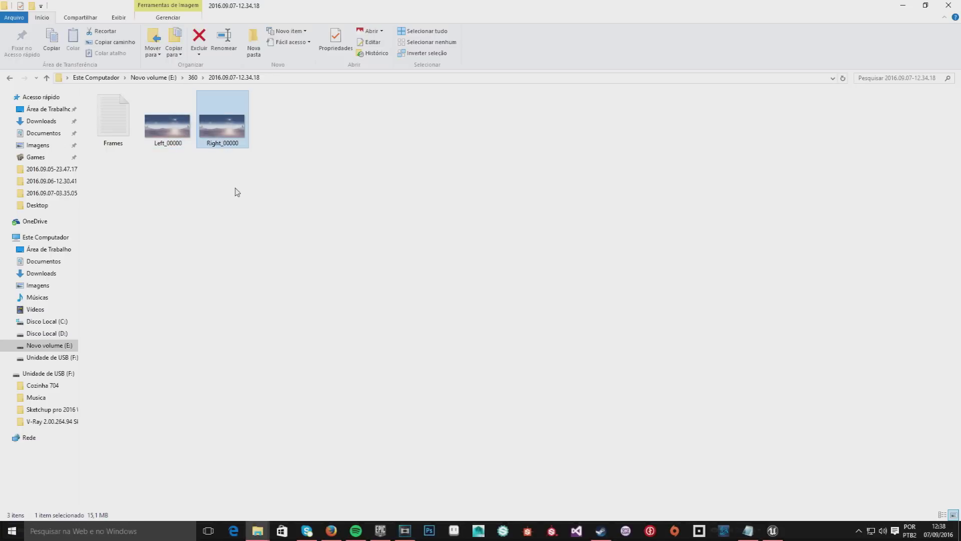
{"action": "left_click", "coordinate": [236, 190]}
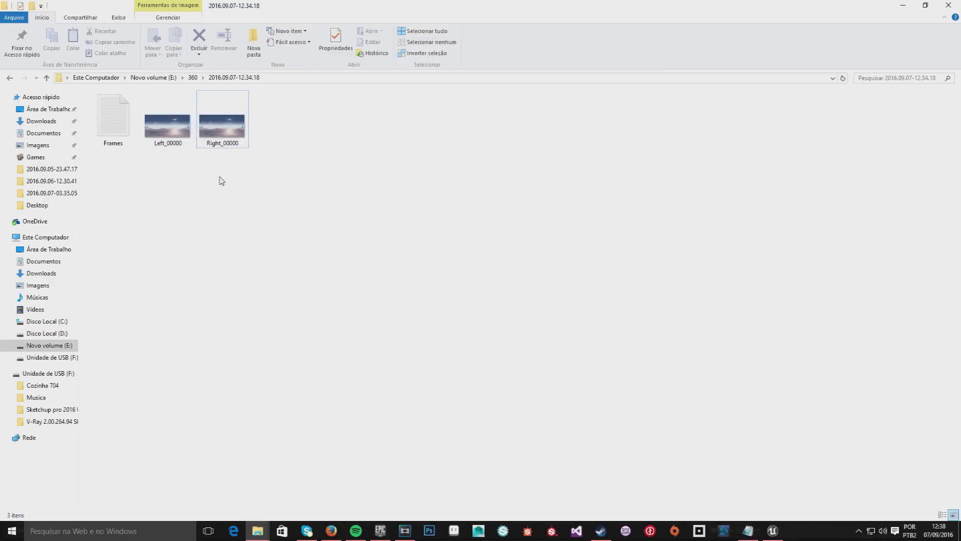
{"action": "left_click", "coordinate": [177, 126]}
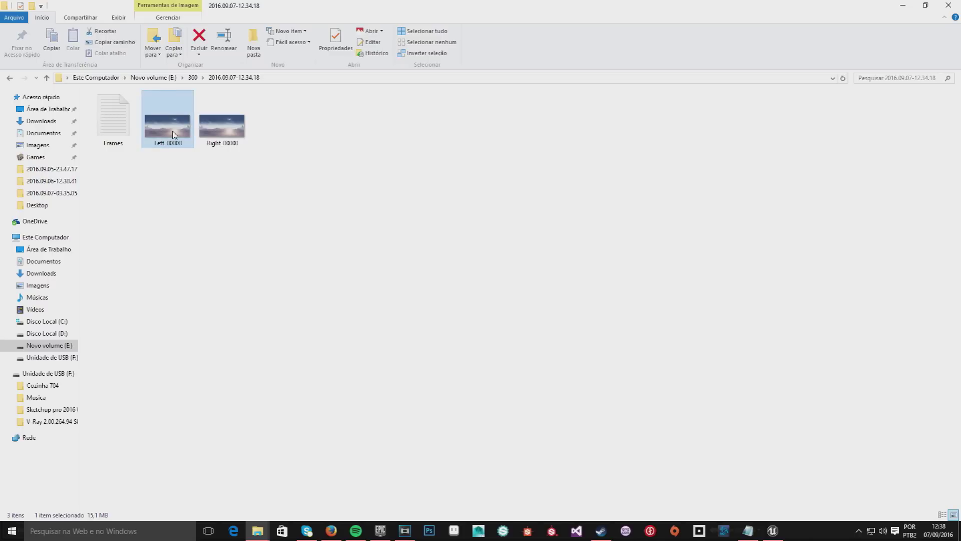
{"action": "left_click", "coordinate": [213, 203]}
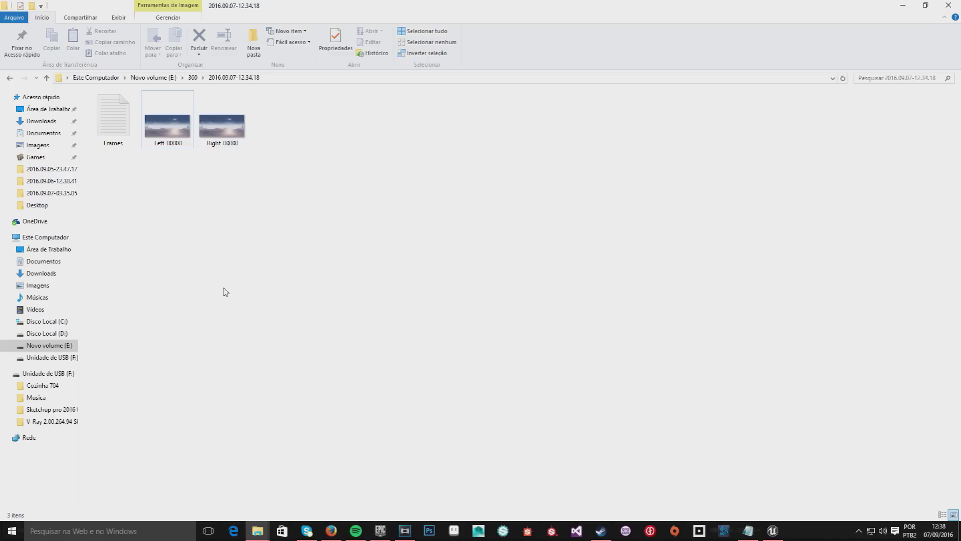
{"action": "left_click", "coordinate": [177, 123]}
{"action": "left_click", "coordinate": [224, 182]}
{"action": "left_click", "coordinate": [225, 132]}
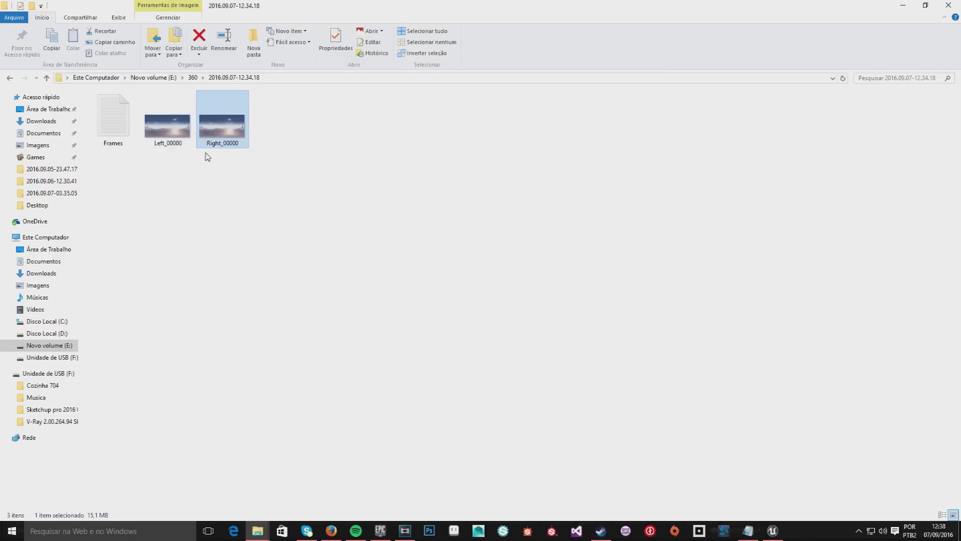
{"action": "left_click", "coordinate": [178, 126], "text": "ctrl"}
{"action": "left_click", "coordinate": [181, 167]}
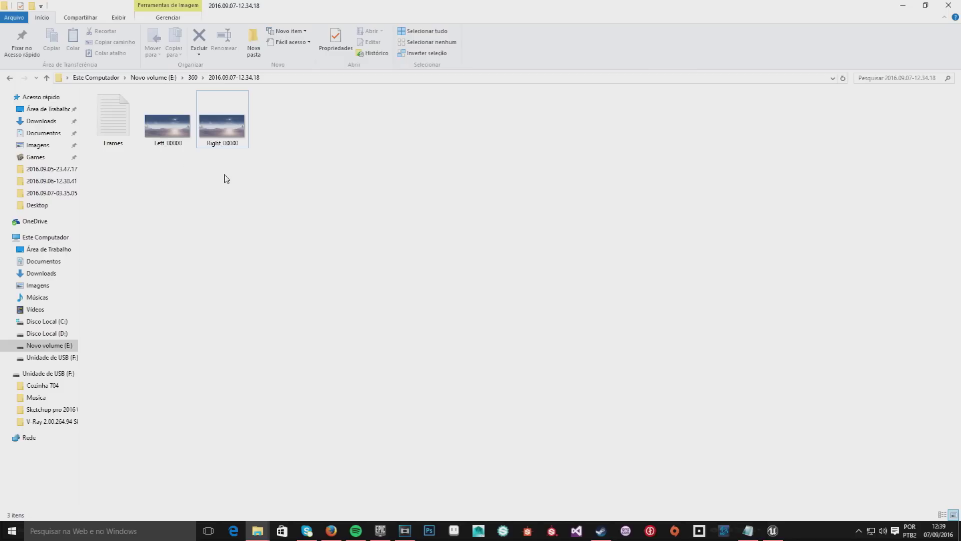
{"action": "left_click", "coordinate": [774, 531]}
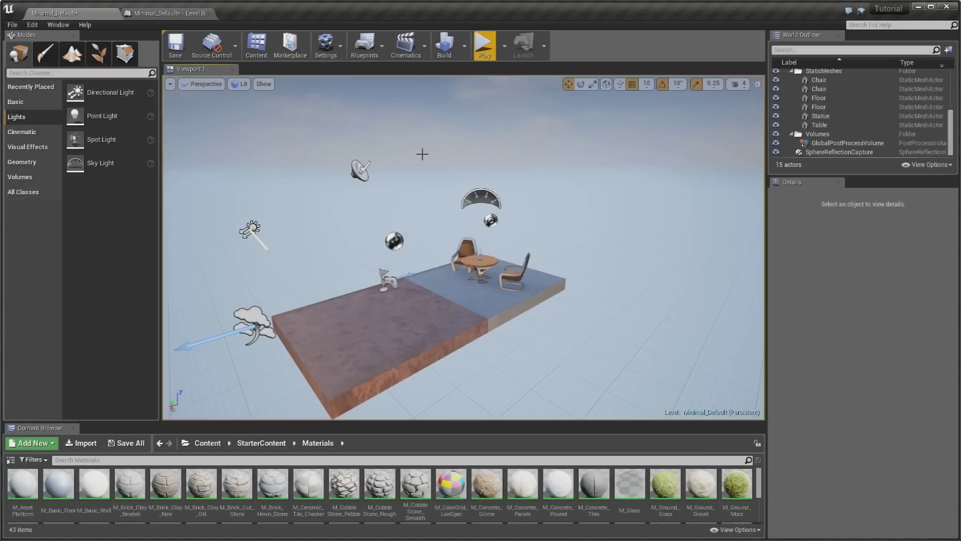
- Open the Level Blueprint and detach the PanoramicScreenshot node, moving it below the chain
{"action": "scroll", "coordinate": [420, 152], "scroll_direction": "up", "scroll_amount": 5}
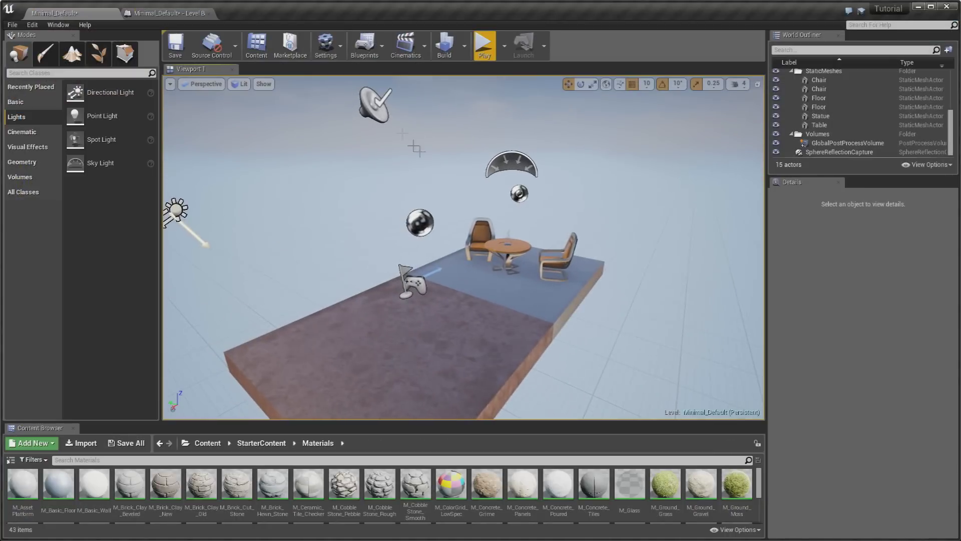
{"action": "left_click", "coordinate": [161, 14]}
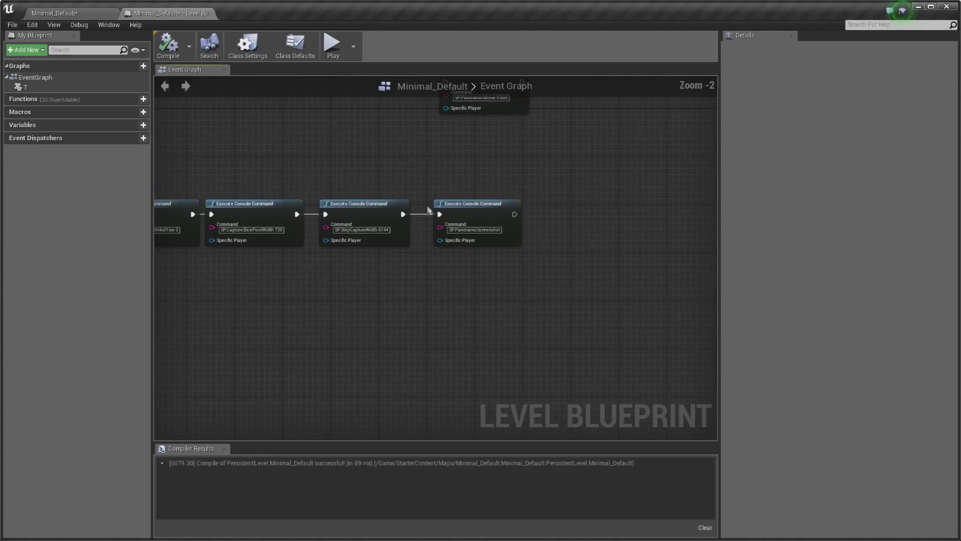
{"action": "left_click", "coordinate": [440, 215], "text": "alt"}
{"action": "left_click_drag", "start_coordinate": [443, 220], "coordinate": [449, 299]}
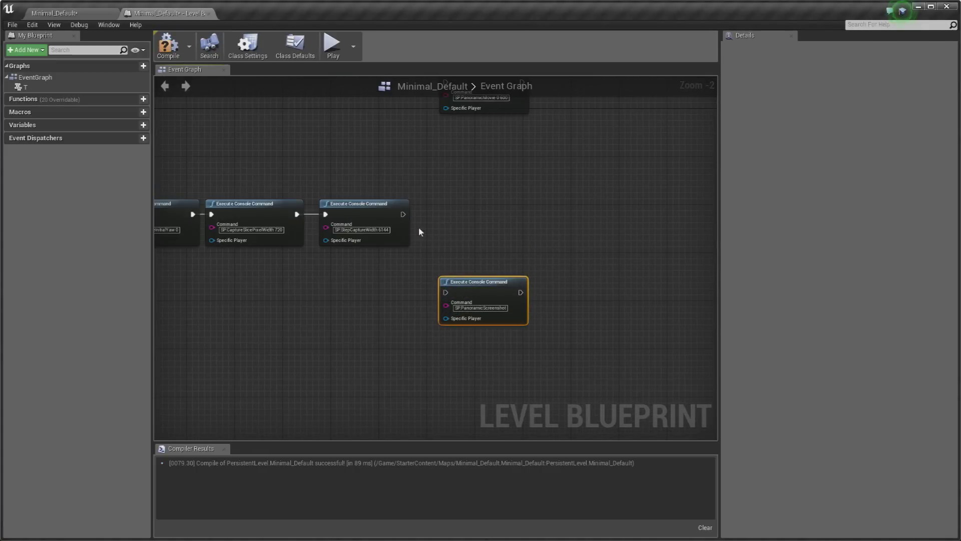
{"action": "scroll", "coordinate": [420, 232], "scroll_direction": "up", "scroll_amount": 2}
{"action": "scroll", "coordinate": [463, 338], "scroll_direction": "down", "scroll_amount": 4}
{"action": "scroll", "coordinate": [465, 216], "scroll_direction": "up", "scroll_amount": 2}
- Wire the SP.PanoramicMovie 0 600 node after StepCaptureWidth 6144 and return to the level editor
{"action": "mouse_move", "coordinate": [478, 182]}
{"action": "left_mouse_down"}
{"action": "mouse_move", "coordinate": [489, 230]}
{"action": "mouse_move", "coordinate": [472, 315]}
{"action": "left_mouse_up"}
{"action": "left_click_drag", "start_coordinate": [483, 389], "coordinate": [483, 401]}
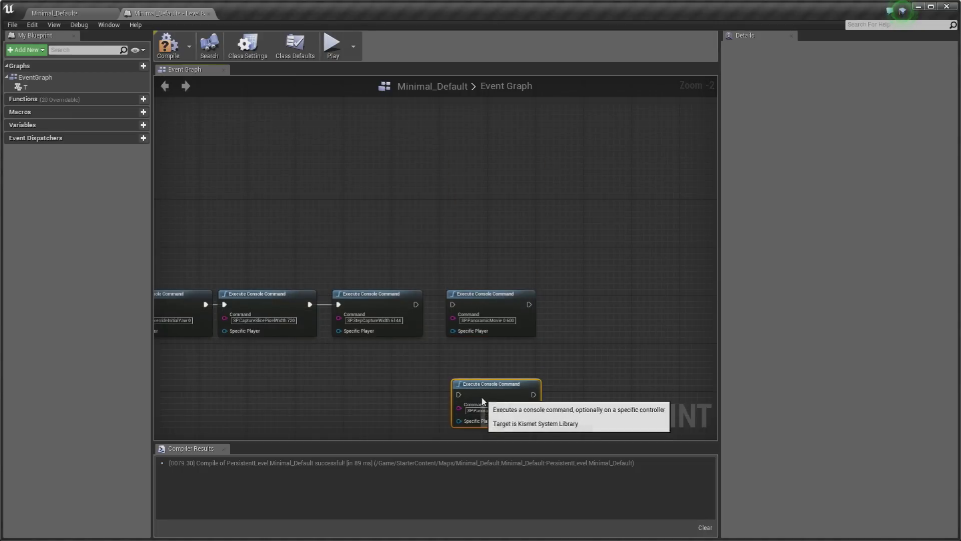
{"action": "scroll", "coordinate": [483, 401], "scroll_direction": "up", "scroll_amount": 2}
{"action": "left_click_drag", "start_coordinate": [388, 269], "coordinate": [435, 269]}
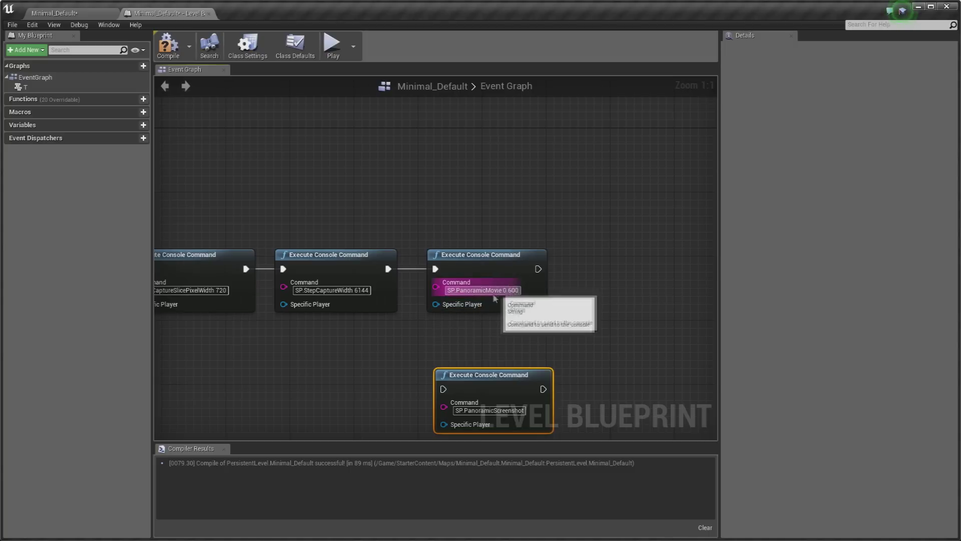
{"action": "right_click_drag", "start_coordinate": [339, 321], "coordinate": [613, 330]}
{"action": "scroll", "coordinate": [414, 221], "scroll_direction": "down", "scroll_amount": 1}
{"action": "scroll", "coordinate": [434, 221], "scroll_direction": "down", "scroll_amount": 1}
{"action": "right_click_drag", "start_coordinate": [434, 221], "coordinate": [465, 218]}
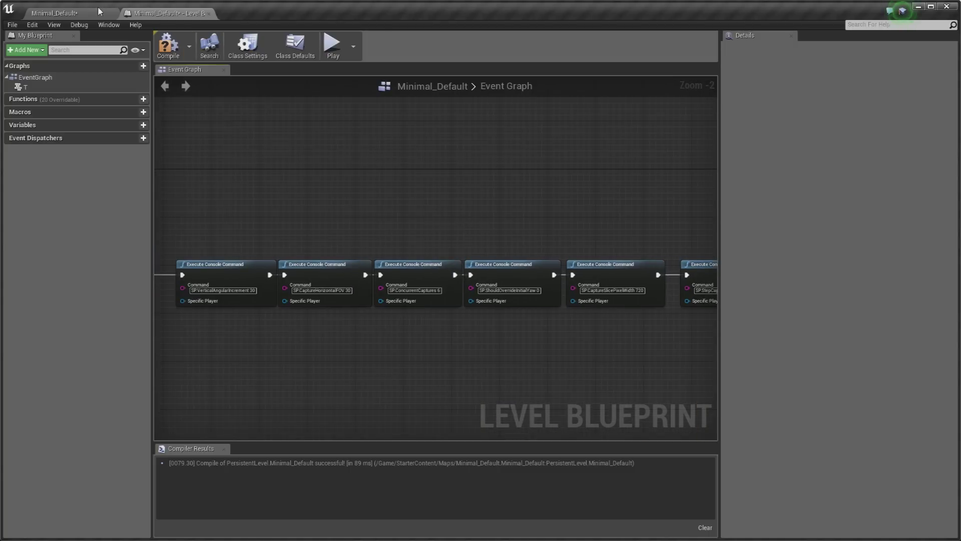
{"action": "left_click", "coordinate": [88, 13]}
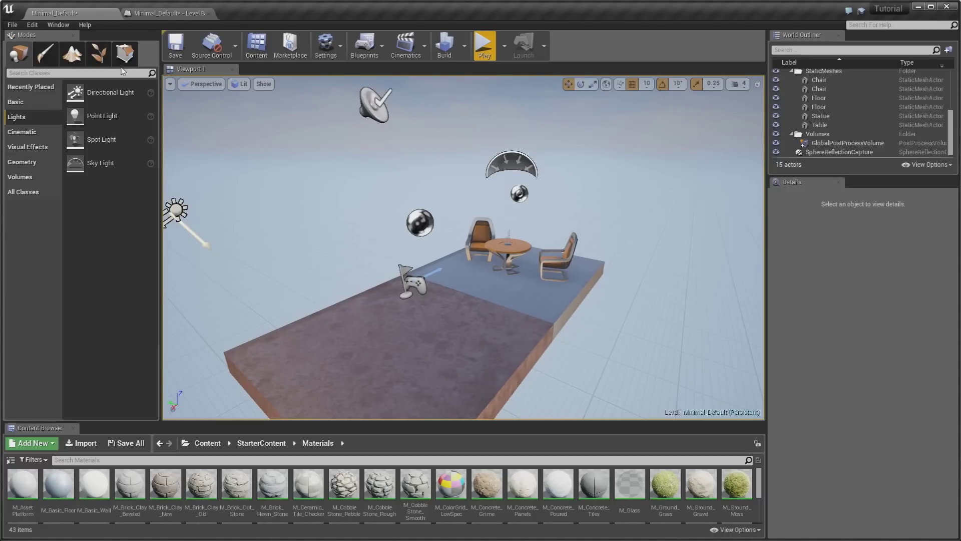
- Float Project Settings at Engine General Settings, then open Editor Preferences at Appearance
{"action": "mouse_move", "coordinate": [389, 157]}
{"action": "right_mouse_down"}
{"action": "mouse_move", "coordinate": [463, 248]}
{"action": "mouse_move", "coordinate": [456, 235]}
{"action": "right_mouse_up"}
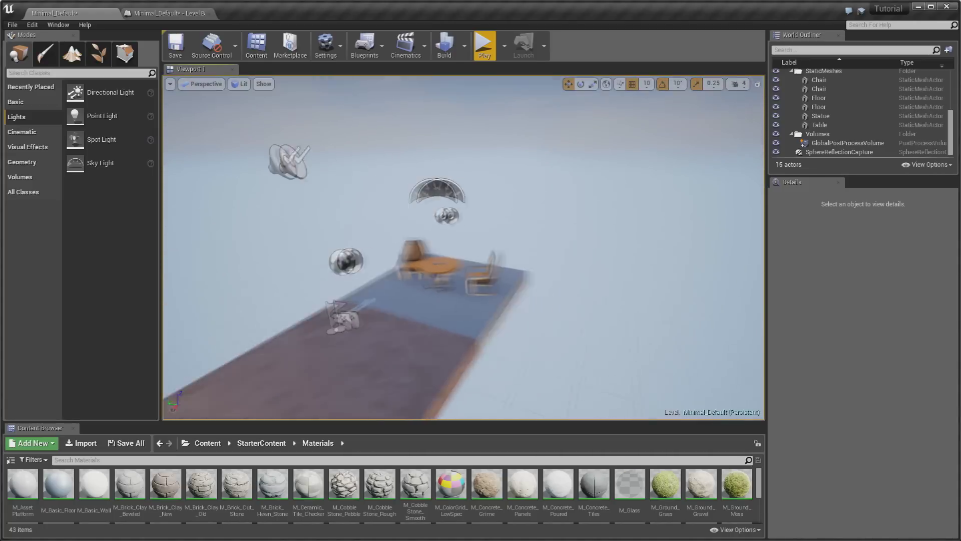
{"action": "left_click", "coordinate": [33, 25]}
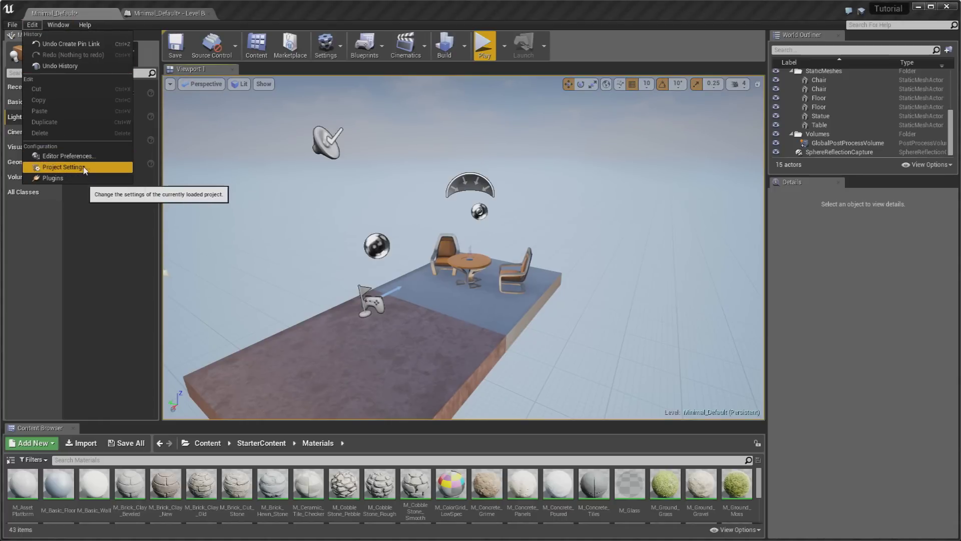
{"action": "left_click", "coordinate": [83, 168]}
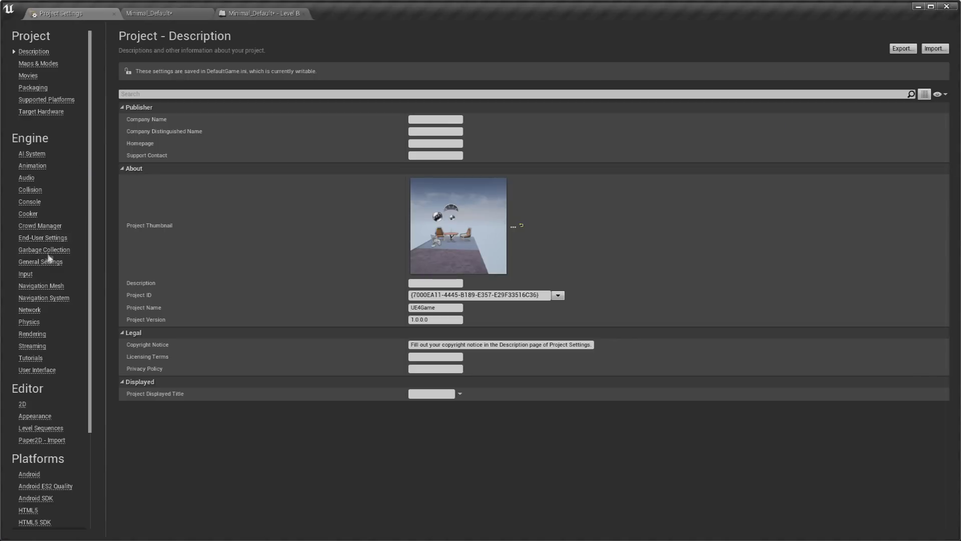
{"action": "left_click", "coordinate": [49, 264]}
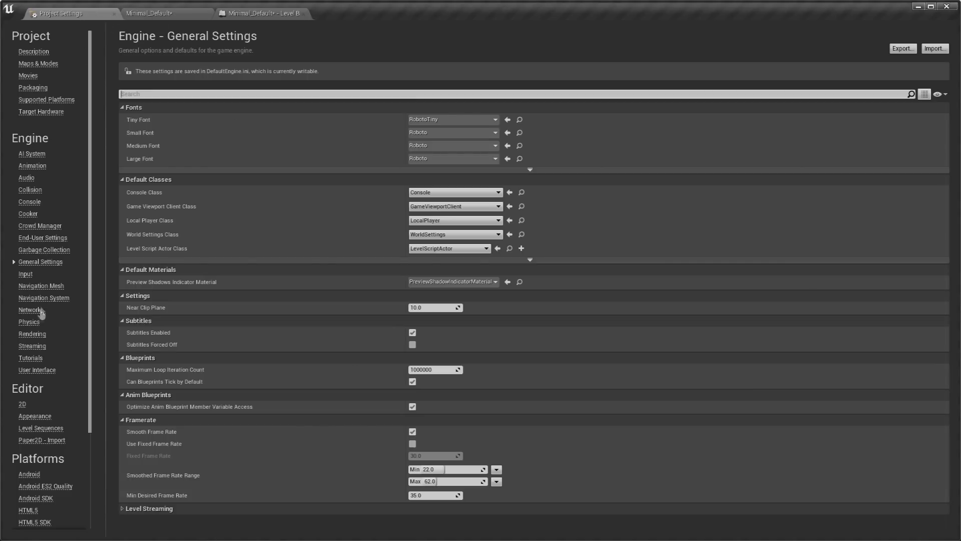
{"action": "left_click_drag", "start_coordinate": [58, 13], "coordinate": [341, 153]}
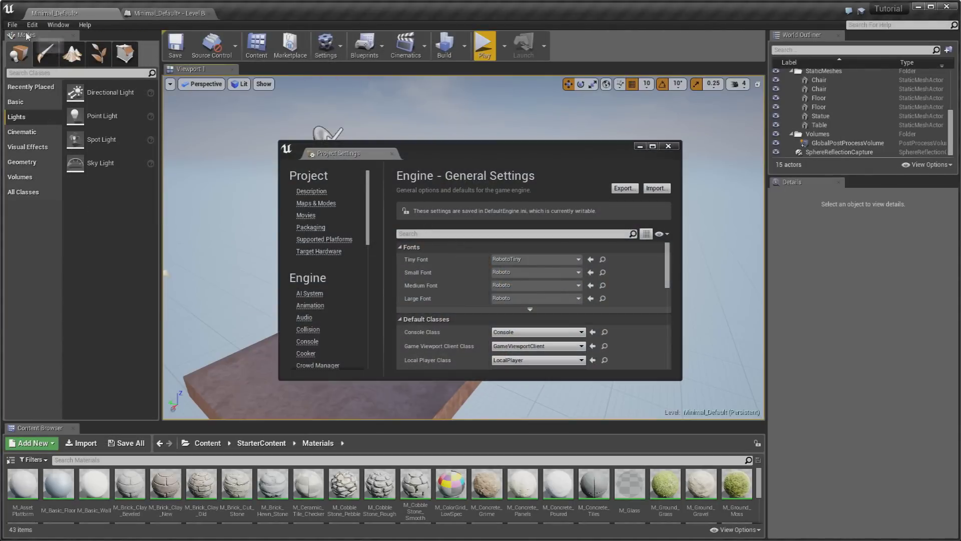
{"action": "left_click", "coordinate": [32, 25]}
{"action": "left_click", "coordinate": [68, 155]}
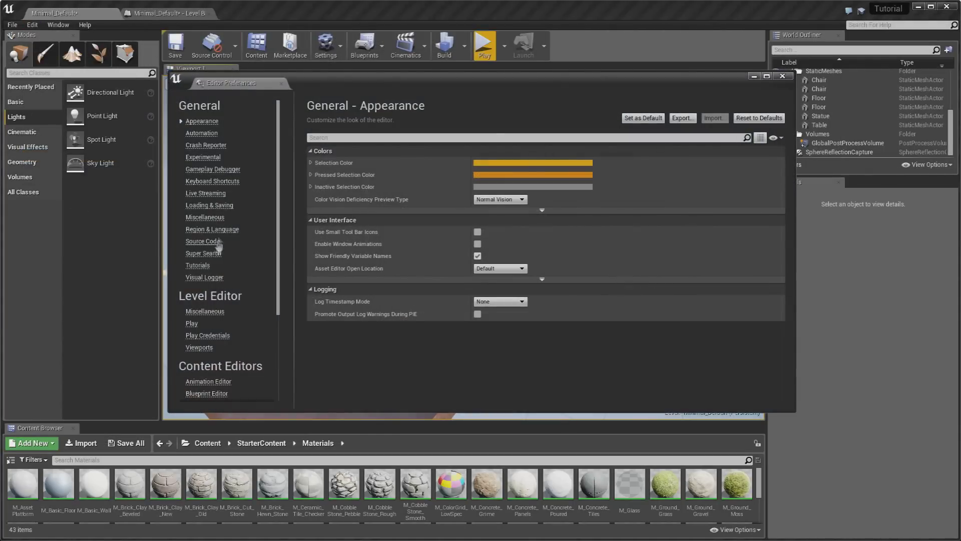
- Review the Miscellaneous page of Editor Preferences, then close that window
{"action": "left_click", "coordinate": [210, 217]}
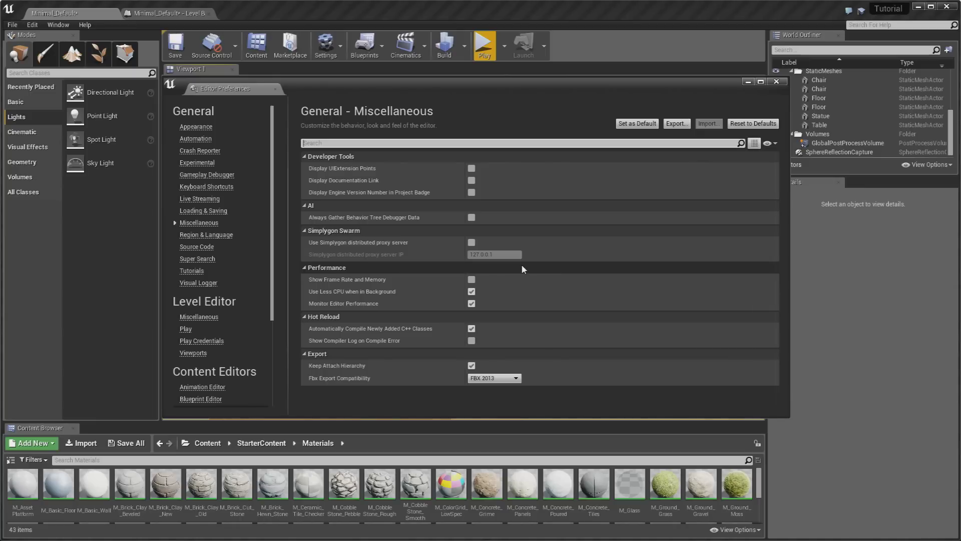
{"action": "left_click", "coordinate": [776, 81]}
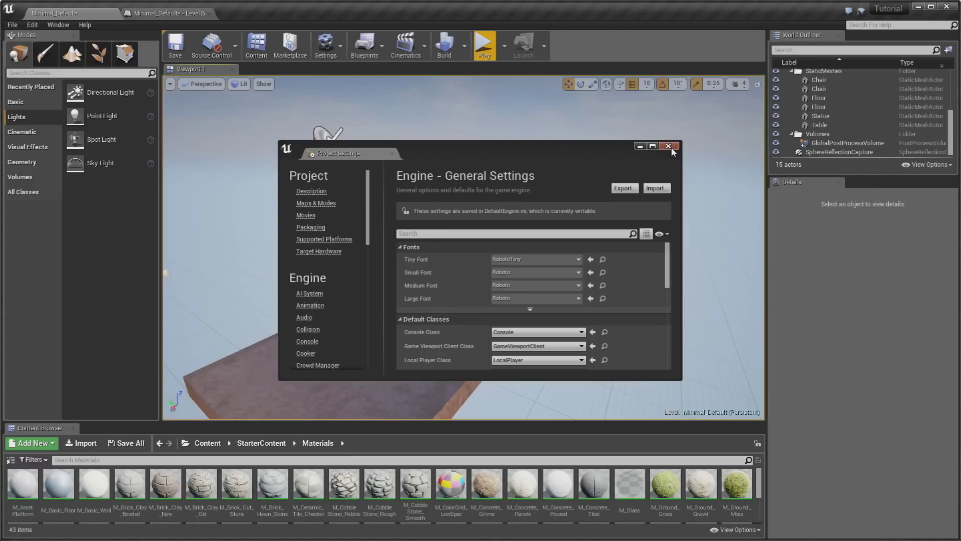
- Close the floating Project Settings window and frame the chairs and table in the viewport
{"action": "left_click", "coordinate": [668, 146]}
{"action": "right_click_drag", "start_coordinate": [573, 217], "coordinate": [573, 218]}
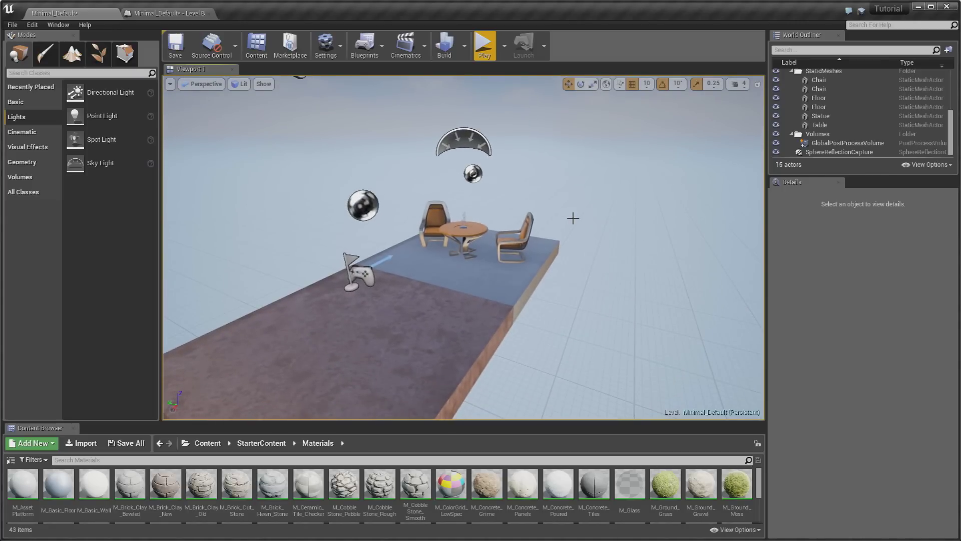
{"action": "scroll", "coordinate": [573, 218], "scroll_direction": "up", "scroll_amount": 3}
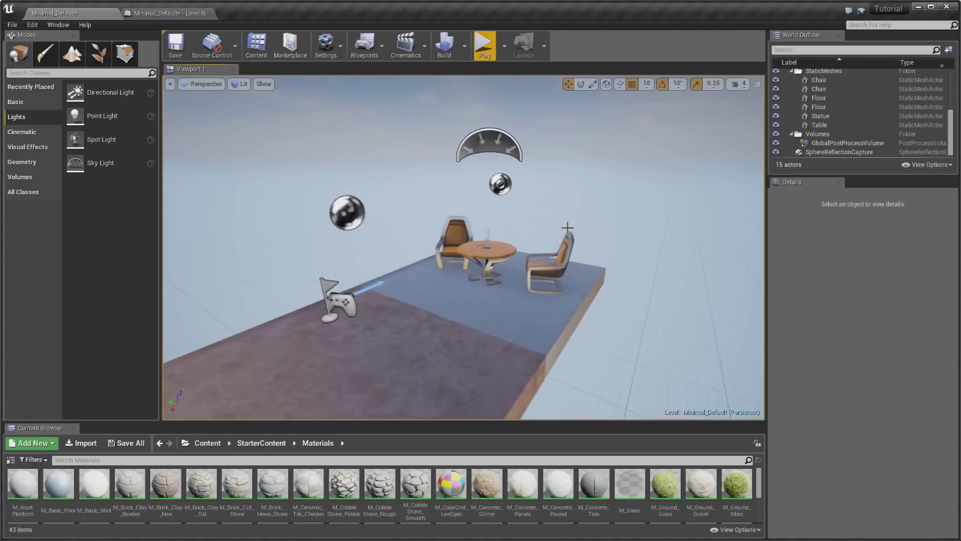
{"action": "scroll", "coordinate": [567, 227], "scroll_direction": "down", "scroll_amount": 3}
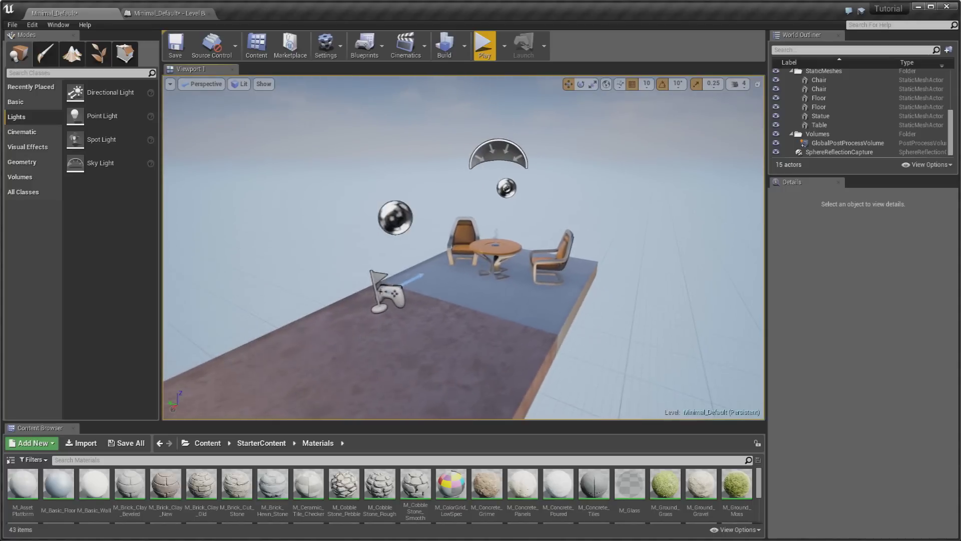
- Keep Use Less CPU when in Background enabled in Editor Preferences, then return to the Level Blueprint
{"action": "left_click", "coordinate": [40, 26]}
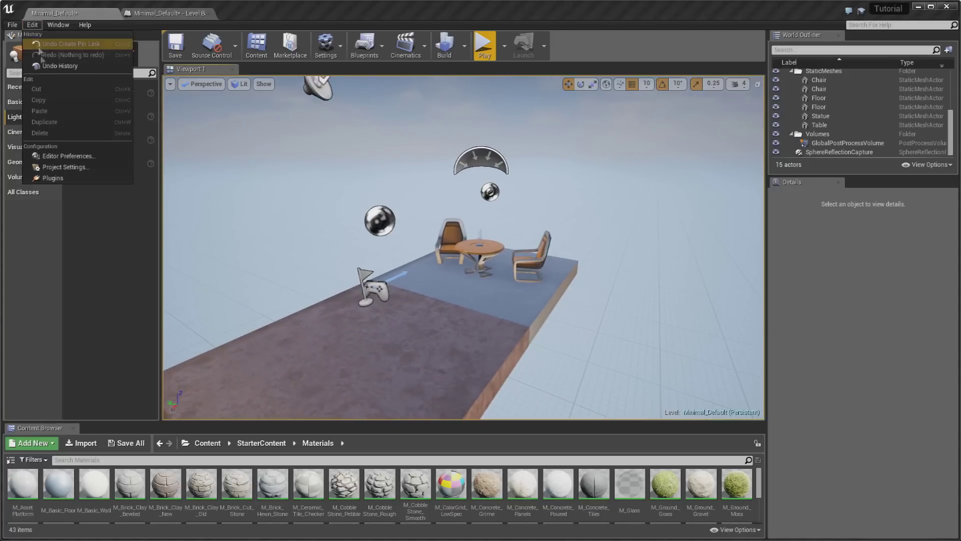
{"action": "left_click", "coordinate": [57, 156]}
{"action": "left_click", "coordinate": [199, 222]}
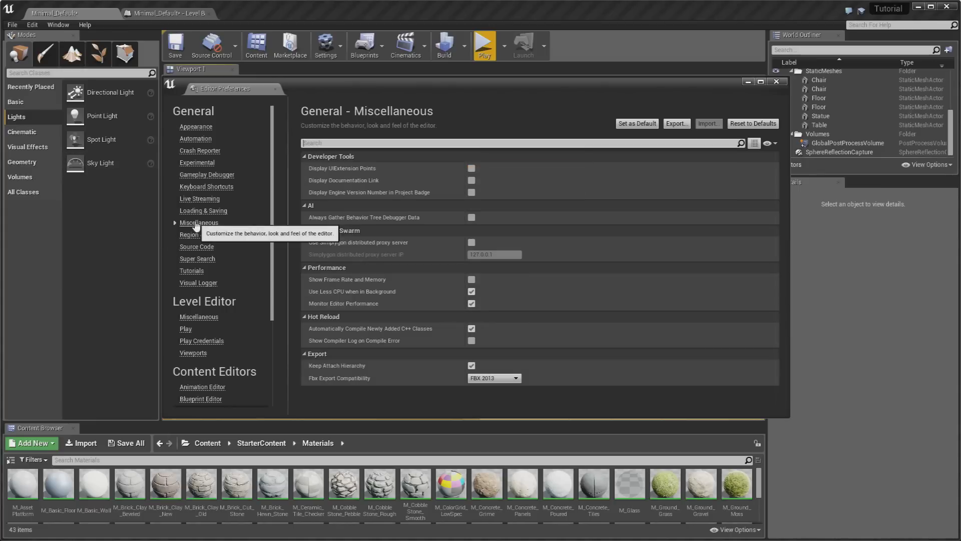
{"action": "left_click", "coordinate": [472, 291]}
{"action": "left_click", "coordinate": [472, 291]}
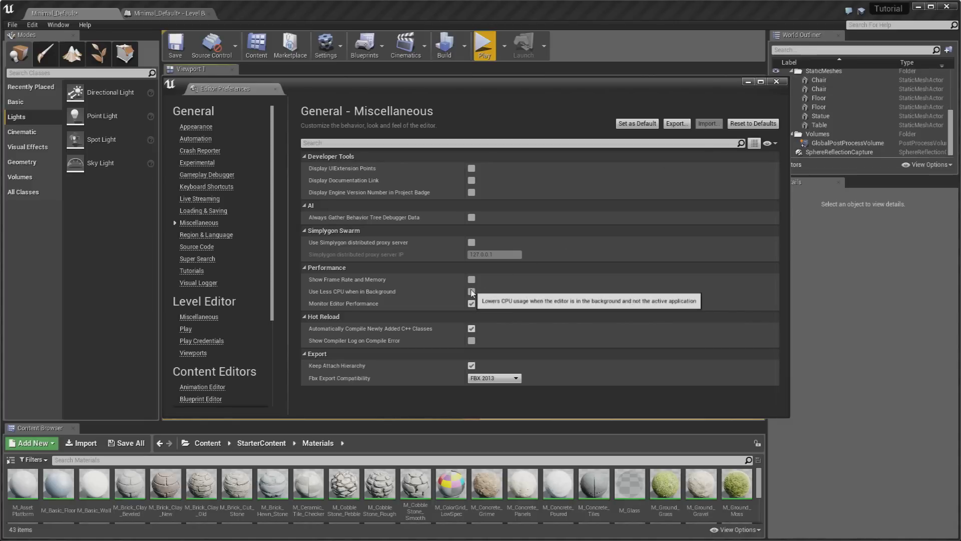
{"action": "left_click", "coordinate": [777, 82]}
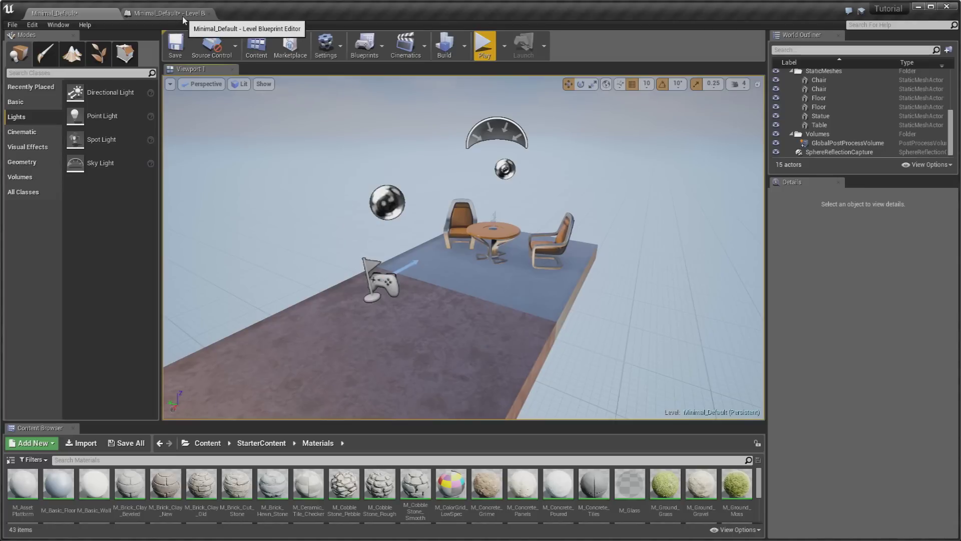
{"action": "left_click", "coordinate": [184, 20]}
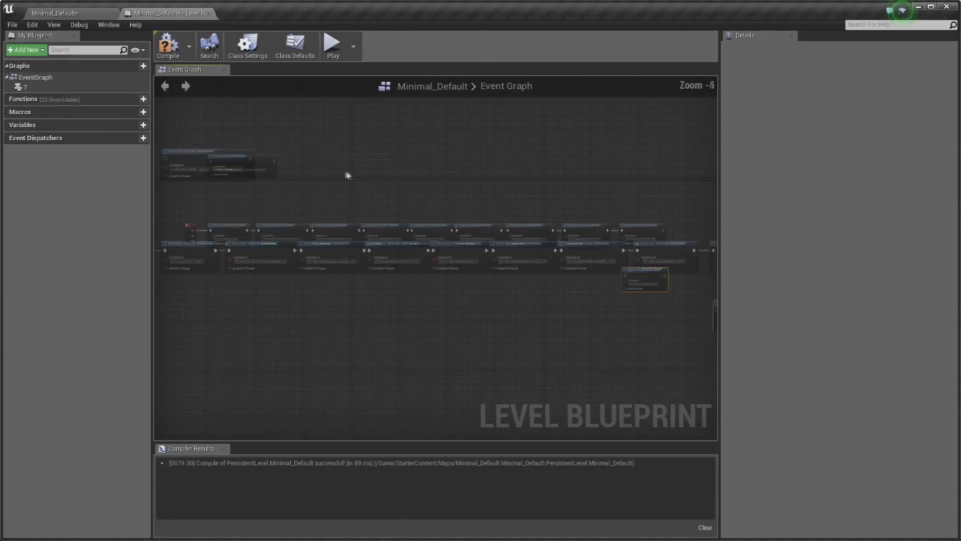
- Switch from the Level Blueprint back to the Minimal_Default level viewport
{"action": "left_click", "coordinate": [103, 13]}
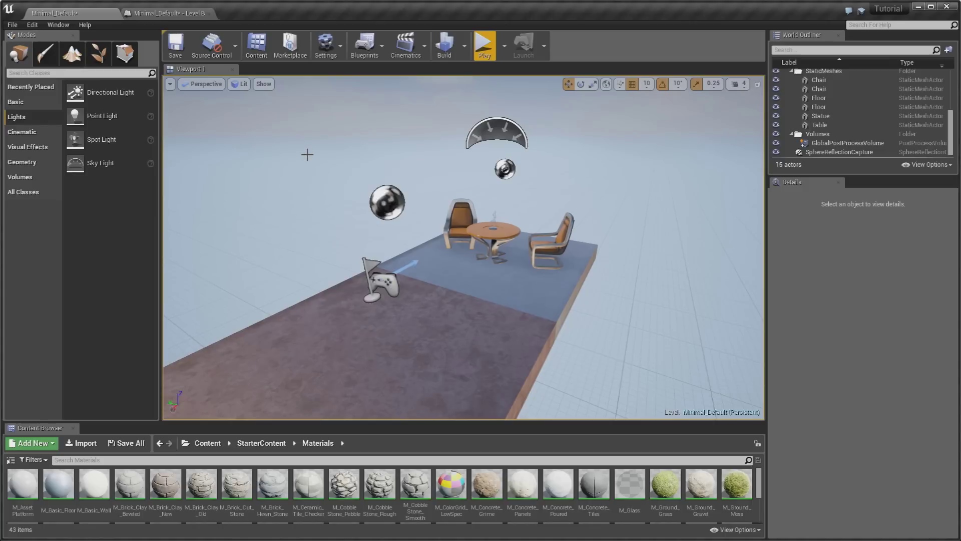
- Enable Use Fixed Frame Rate in Project Settings > Engine > General Settings
{"action": "left_click", "coordinate": [33, 25]}
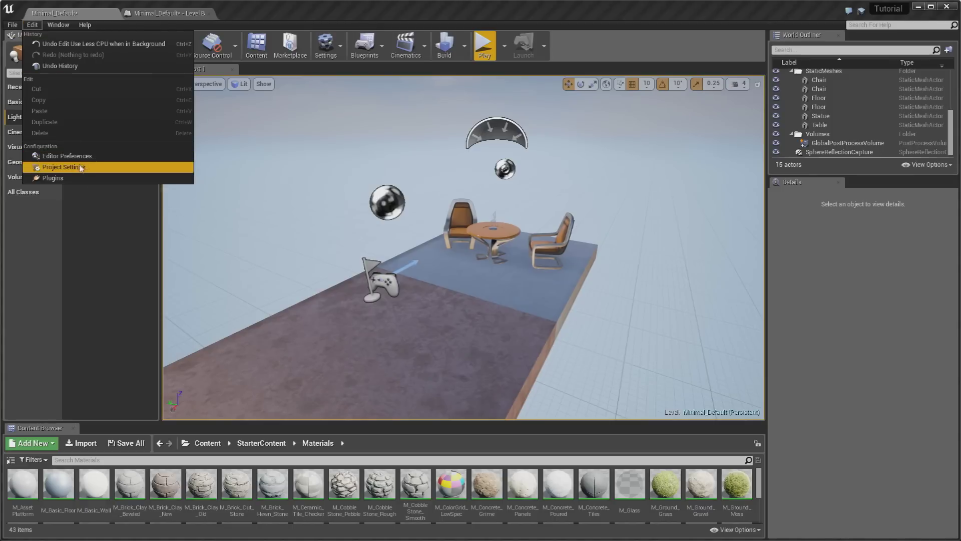
{"action": "left_click", "coordinate": [79, 170]}
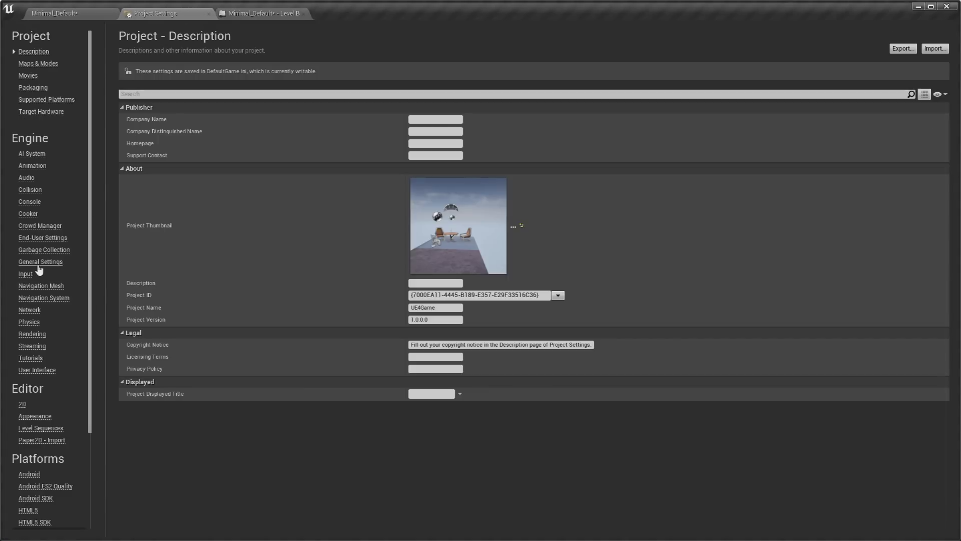
{"action": "left_click", "coordinate": [40, 262]}
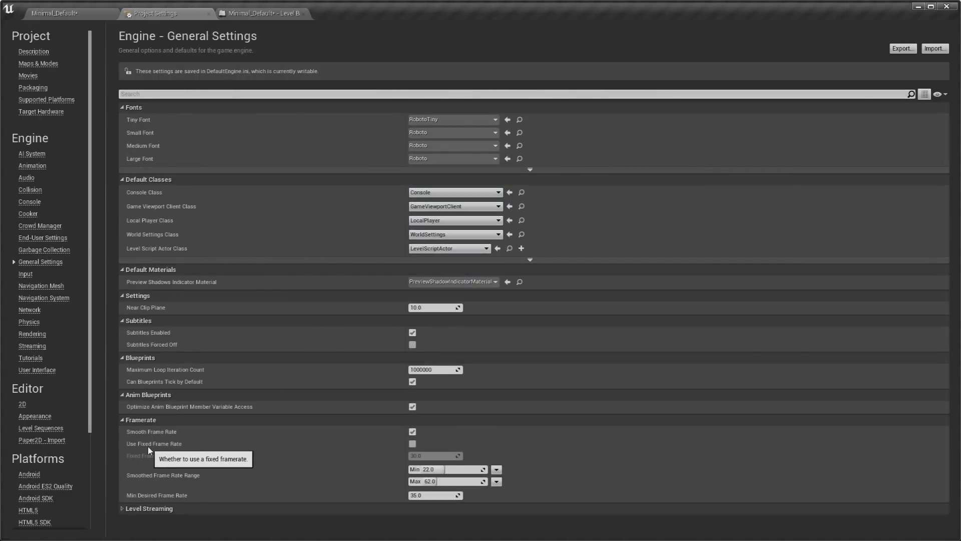
{"action": "left_click", "coordinate": [413, 443]}
- Set the Fixed Frame Rate to 60, abandon a 30 entry, and switch to the Level Blueprint
{"action": "left_click", "coordinate": [426, 453]}
{"action": "type", "text": "60"}
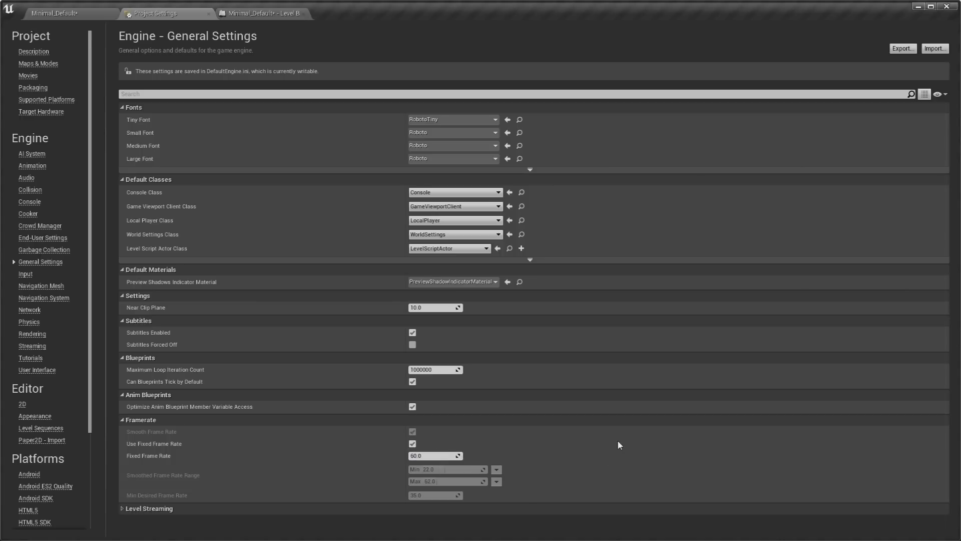
{"action": "left_click", "coordinate": [437, 456]}
{"action": "key", "text": "Return"}
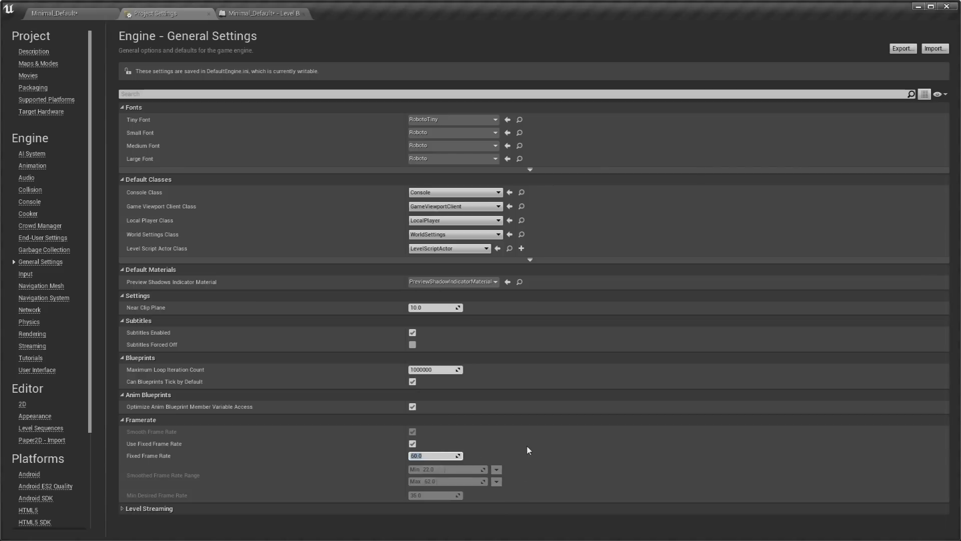
{"action": "left_click", "coordinate": [451, 455]}
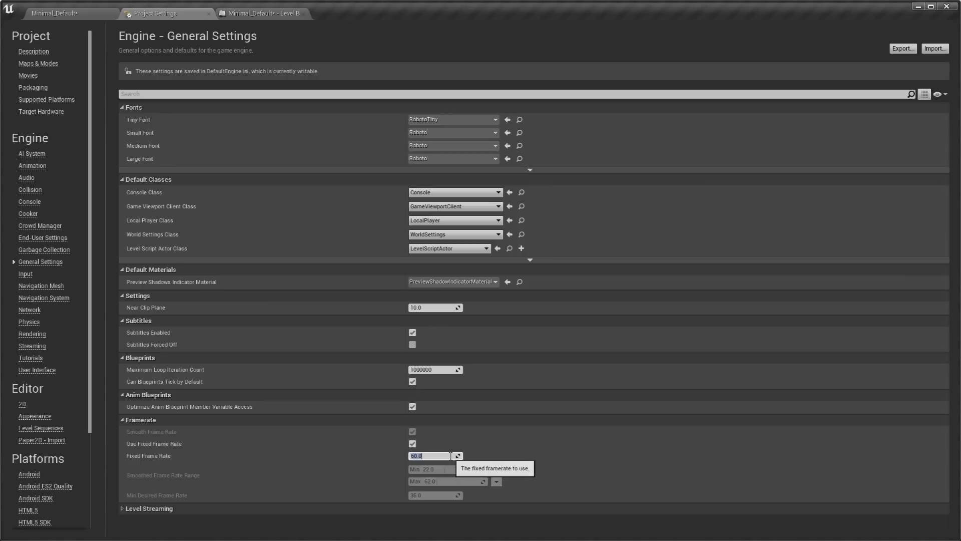
{"action": "type", "text": "30"}
{"action": "key", "text": "Escape"}
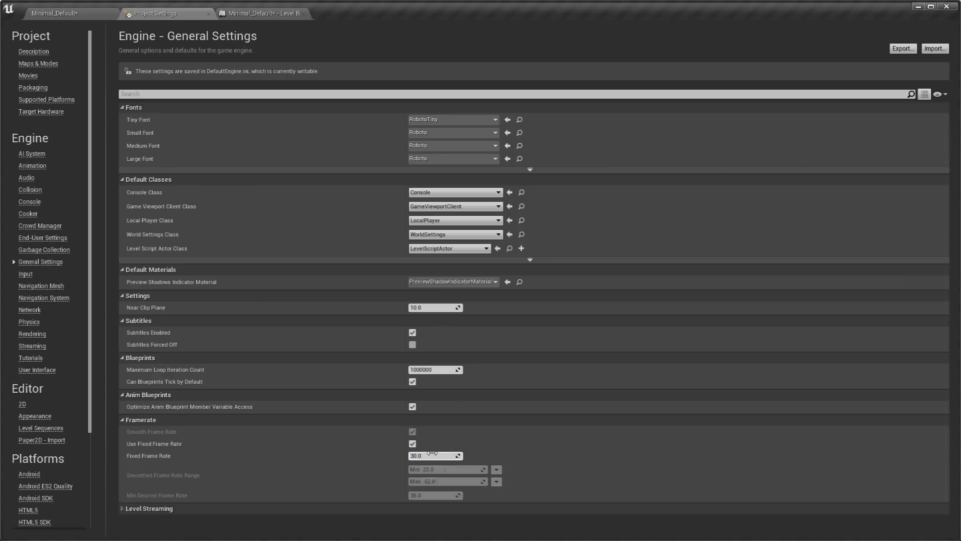
{"action": "left_click", "coordinate": [433, 454]}
{"action": "left_click", "coordinate": [268, 14]}
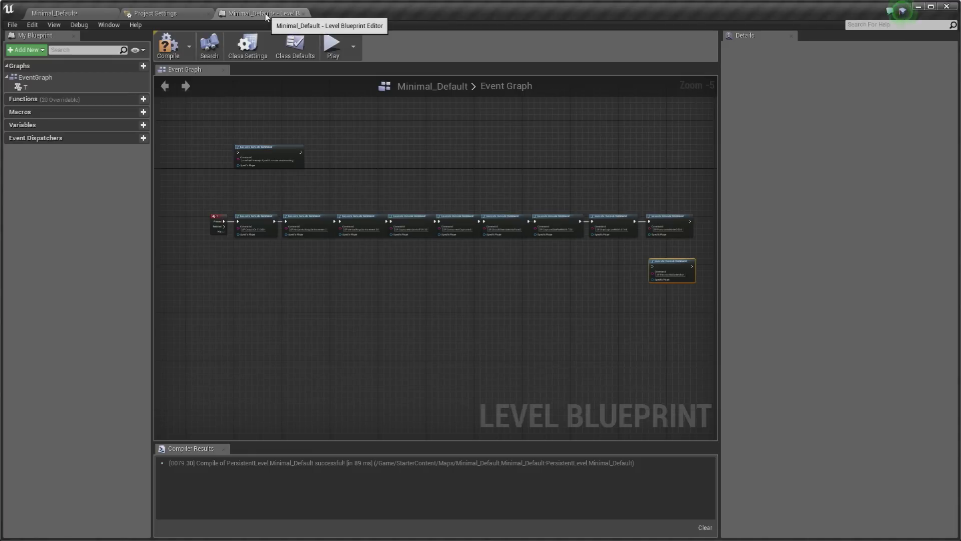
- Place the T key event beside the first console command node and wire Pressed into it
{"action": "scroll", "coordinate": [345, 200], "scroll_direction": "up", "scroll_amount": 2}
{"action": "scroll", "coordinate": [346, 199], "scroll_direction": "up", "scroll_amount": 2}
{"action": "right_click_drag", "start_coordinate": [369, 203], "coordinate": [585, 198]}
{"action": "mouse_move", "coordinate": [481, 301]}
{"action": "left_mouse_down"}
{"action": "mouse_move", "coordinate": [264, 314]}
{"action": "mouse_move", "coordinate": [264, 306]}
{"action": "left_mouse_up"}
{"action": "left_click_drag", "start_coordinate": [600, 127], "coordinate": [391, 310]}
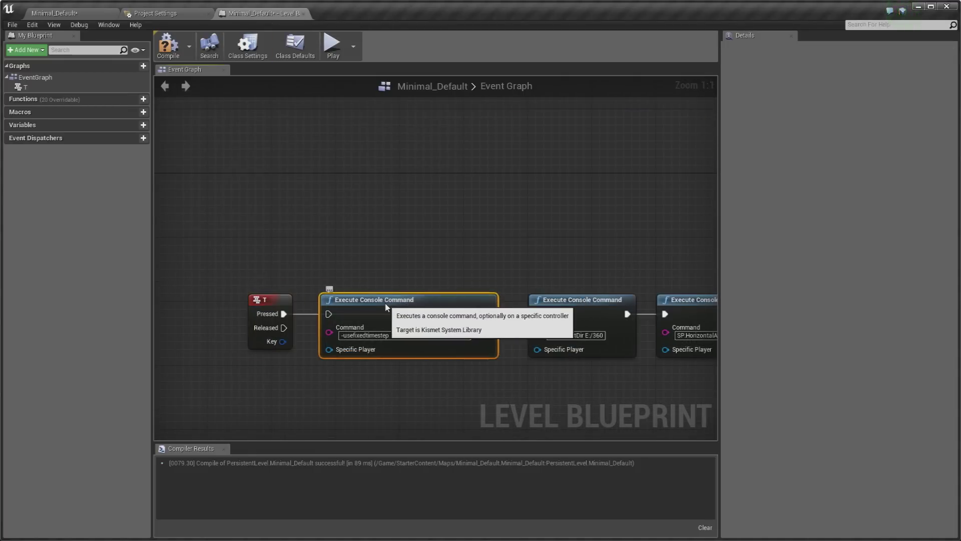
{"action": "left_click", "coordinate": [400, 238]}
{"action": "left_click_drag", "start_coordinate": [283, 314], "coordinate": [329, 316]}
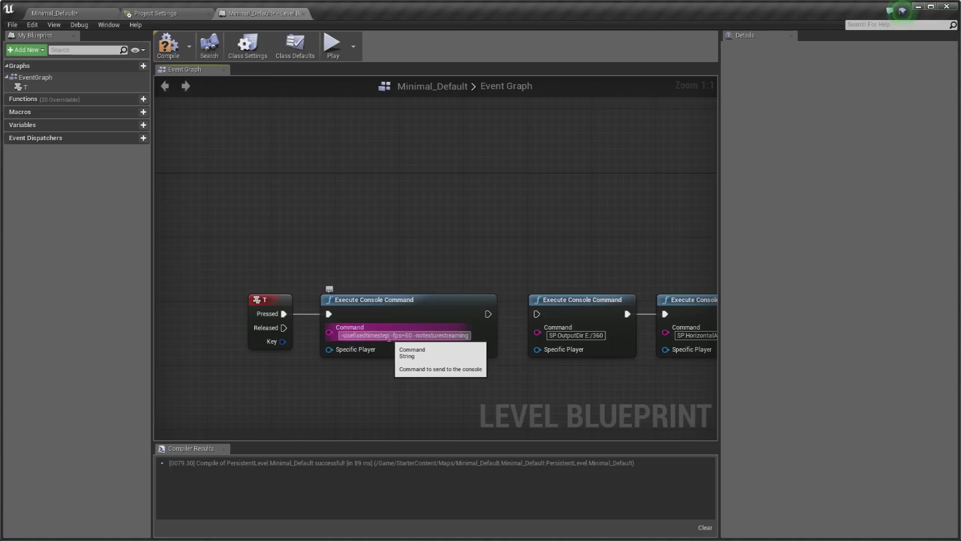
- Set that command's text to '-usefixedtimestep -fps=60 -notexturestreaming'
{"action": "double_click", "coordinate": [407, 335]}
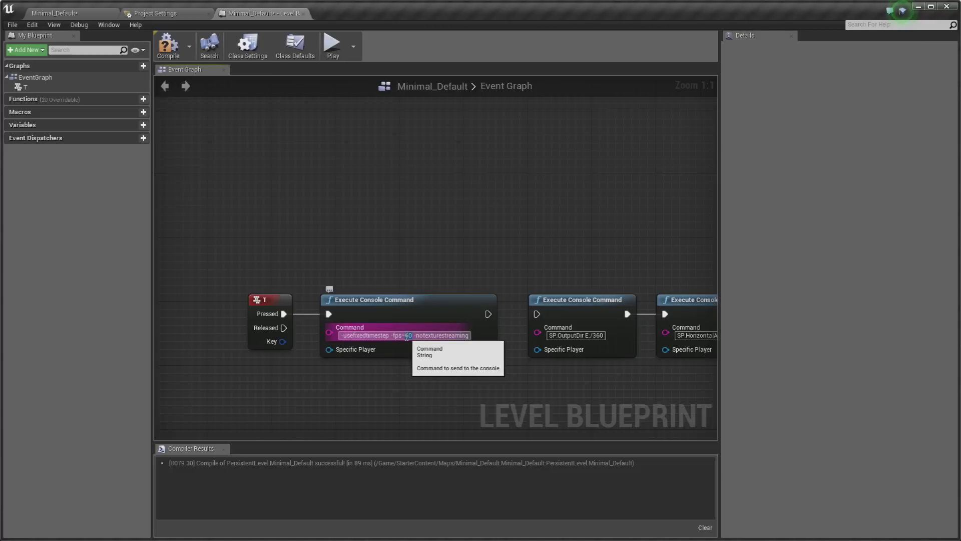
{"action": "type", "text": "30"}
{"action": "key", "text": "BackSpace"}
{"action": "key", "text": "BackSpace"}
{"action": "key", "text": "BackSpace"}
{"action": "key", "text": "BackSpace"}
{"action": "type", "text": "60"}
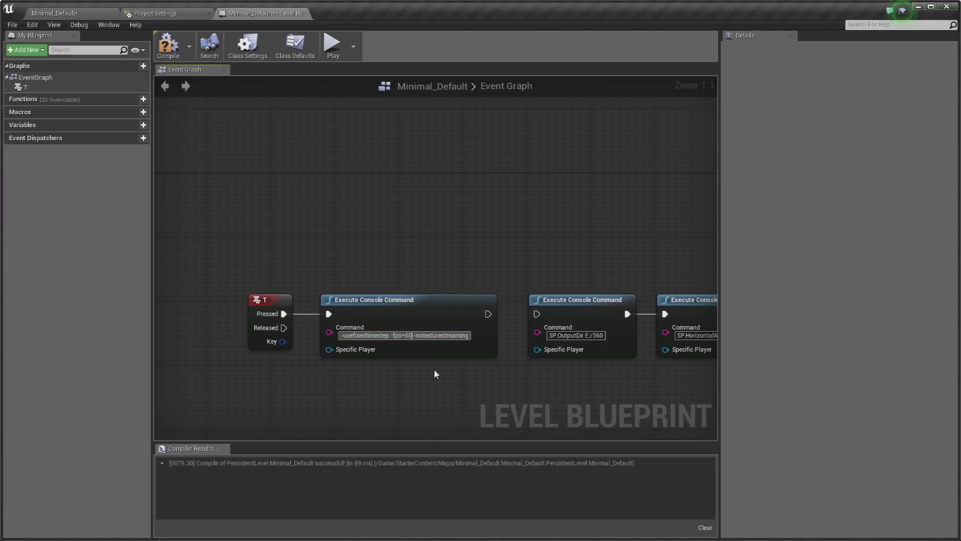
{"action": "key", "text": "Return"}
{"action": "left_click", "coordinate": [422, 336]}
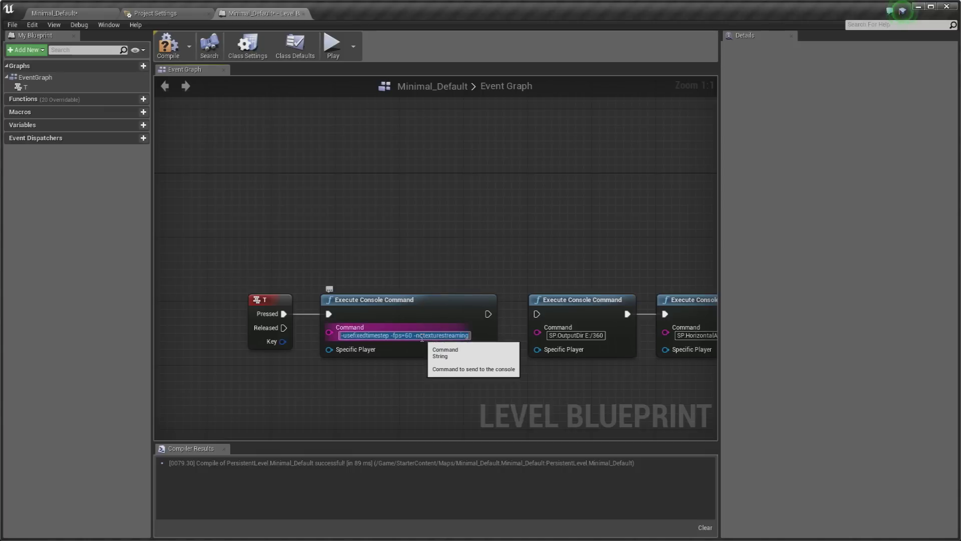
{"action": "left_click", "coordinate": [484, 386]}
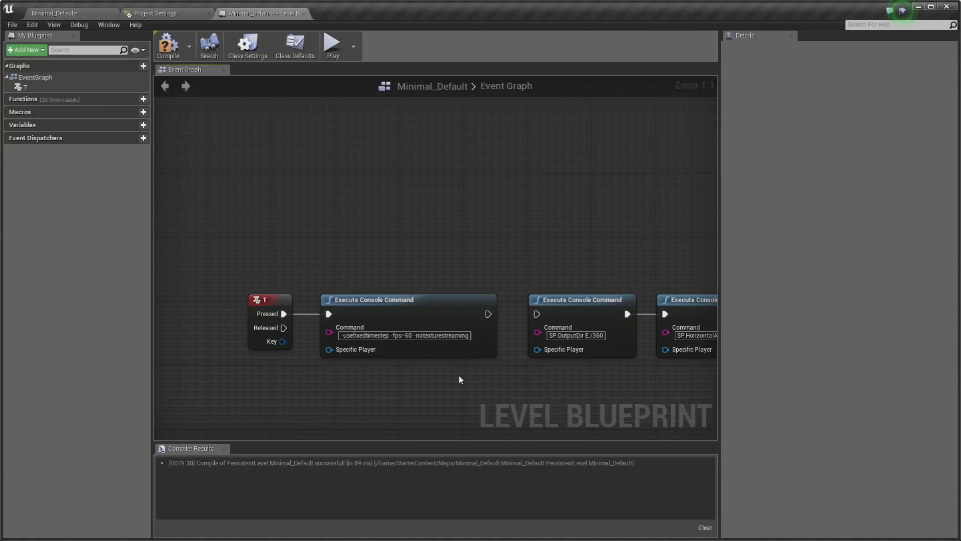
- Chain the first command's exec output into the SP.OutputDir E:/360 node
{"action": "scroll", "coordinate": [471, 382], "scroll_direction": "down", "scroll_amount": 2}
{"action": "scroll", "coordinate": [468, 373], "scroll_direction": "up", "scroll_amount": 2}
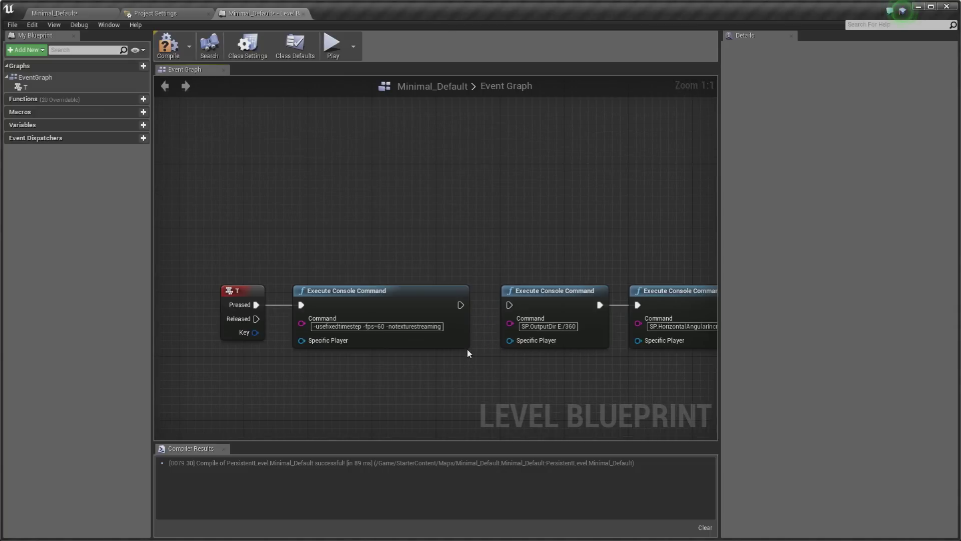
{"action": "scroll", "coordinate": [468, 355], "scroll_direction": "down", "scroll_amount": 2}
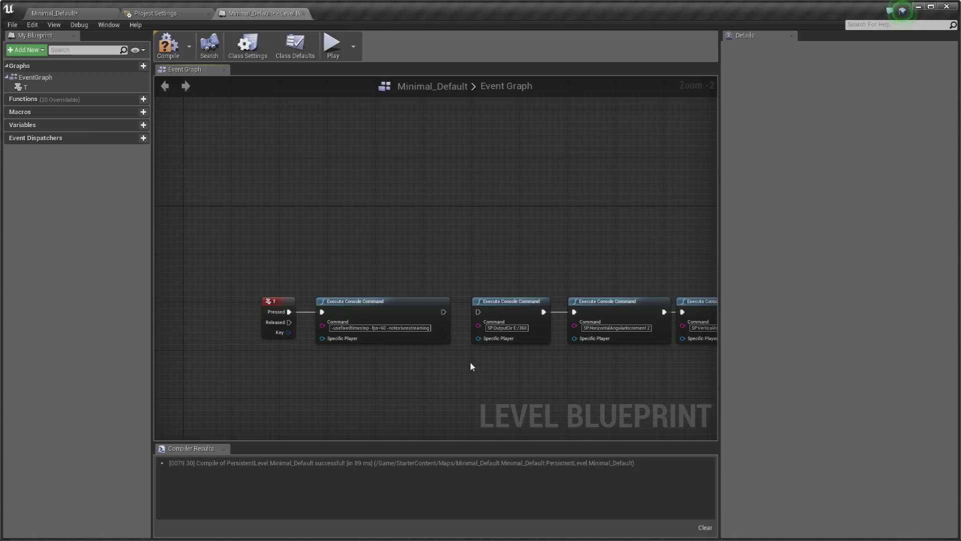
{"action": "scroll", "coordinate": [470, 361], "scroll_direction": "up", "scroll_amount": 2}
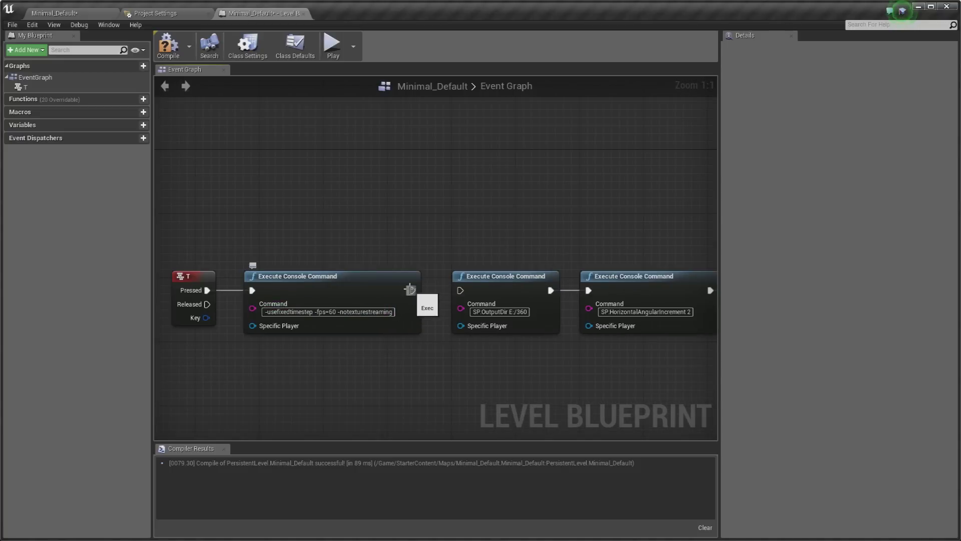
{"action": "left_click_drag", "start_coordinate": [409, 289], "coordinate": [460, 290]}
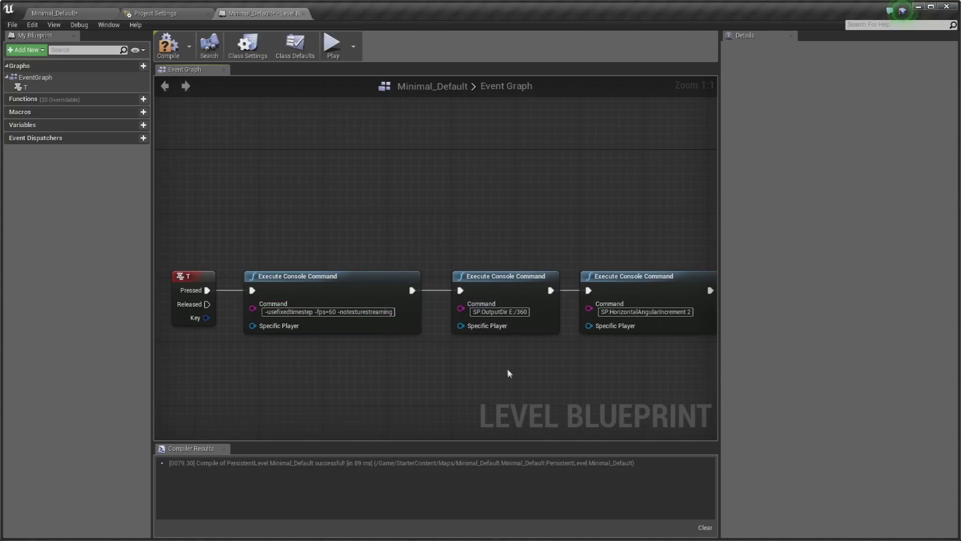
{"action": "scroll", "coordinate": [470, 358], "scroll_direction": "down", "scroll_amount": 5}
{"action": "scroll", "coordinate": [360, 318], "scroll_direction": "up", "scroll_amount": 4}
{"action": "scroll", "coordinate": [307, 303], "scroll_direction": "down", "scroll_amount": 3}
{"action": "scroll", "coordinate": [402, 290], "scroll_direction": "up", "scroll_amount": 4}
{"action": "right_click_drag", "start_coordinate": [402, 290], "coordinate": [311, 311]}
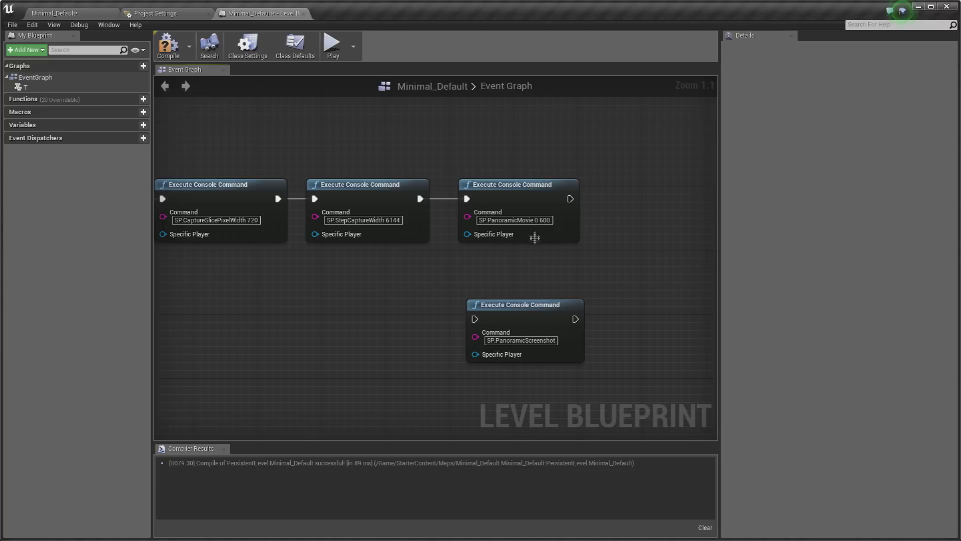
- Change SP.StepCaptureWidth from 6144 to 3840 and compile the Level Blueprint
{"action": "left_click", "coordinate": [538, 220]}
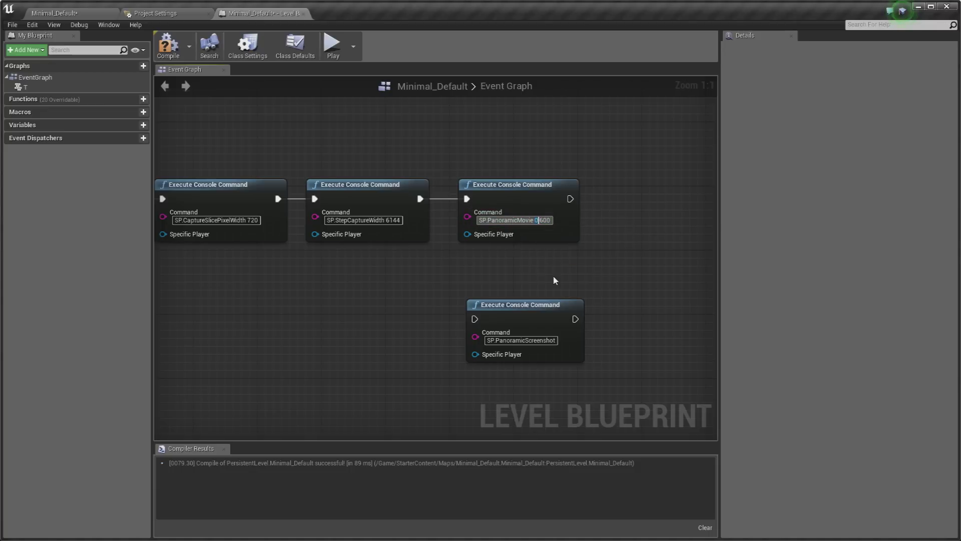
{"action": "left_click", "coordinate": [555, 280]}
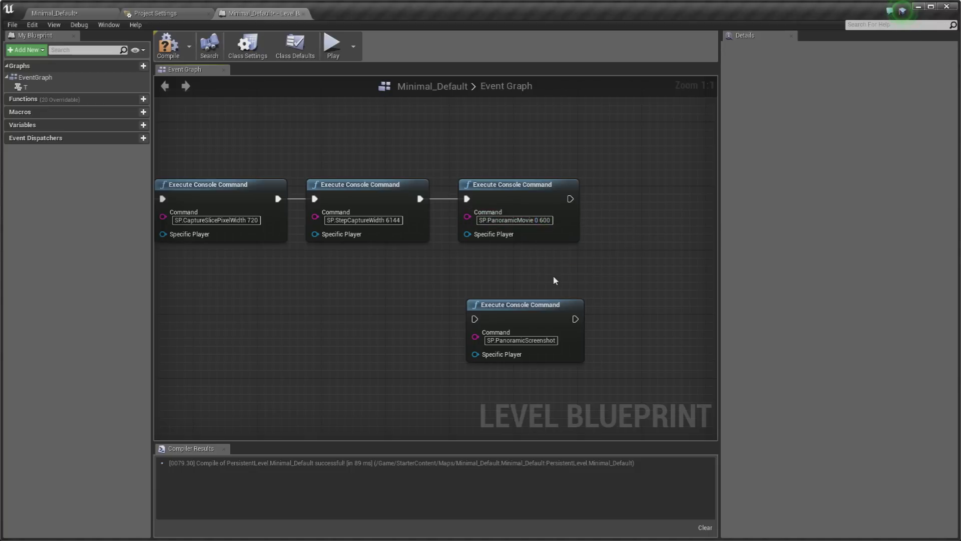
{"action": "double_click", "coordinate": [393, 221]}
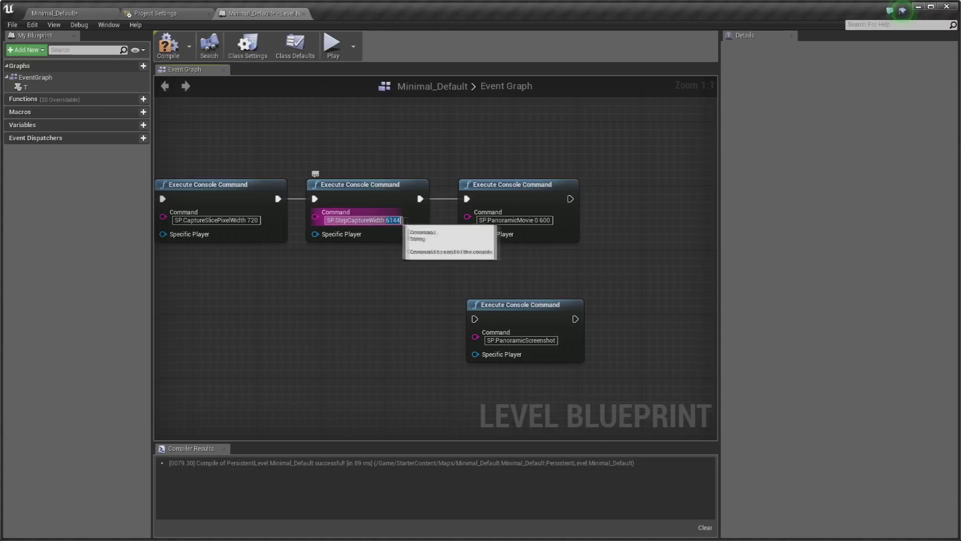
{"action": "type", "text": "3840"}
{"action": "key", "text": "Return"}
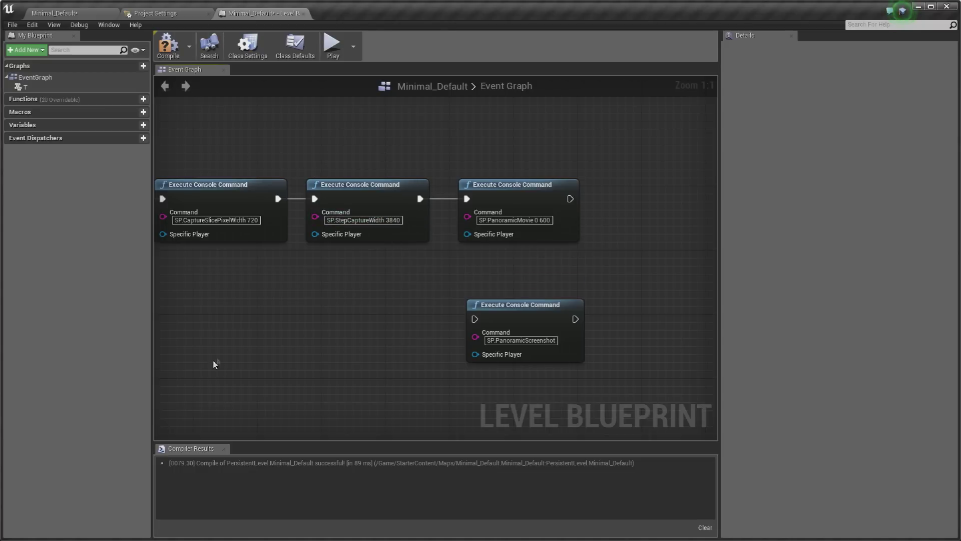
{"action": "left_click", "coordinate": [168, 44]}
- Inspect the PanoramicMovie frame range without changing it and re-center the panoramic commands
{"action": "double_click", "coordinate": [503, 203]}
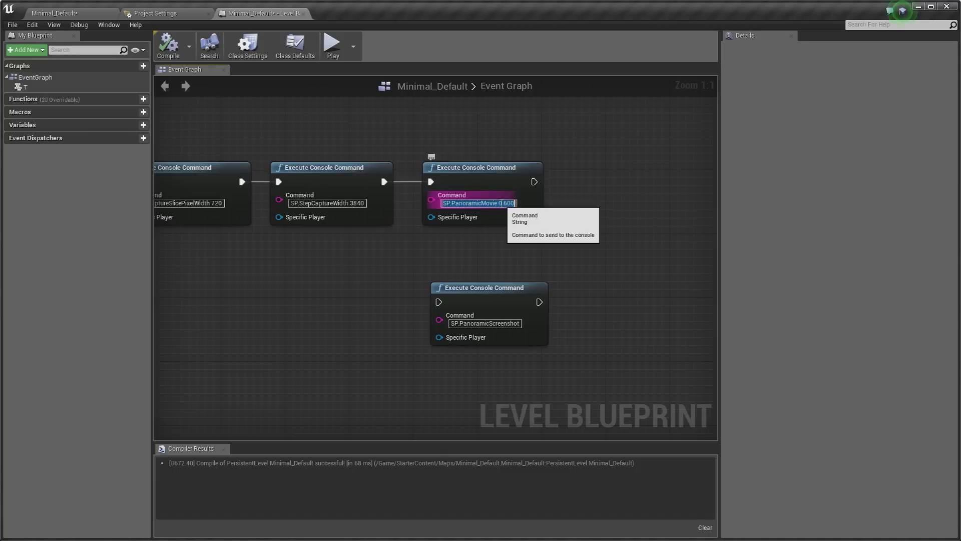
{"action": "left_click", "coordinate": [509, 252]}
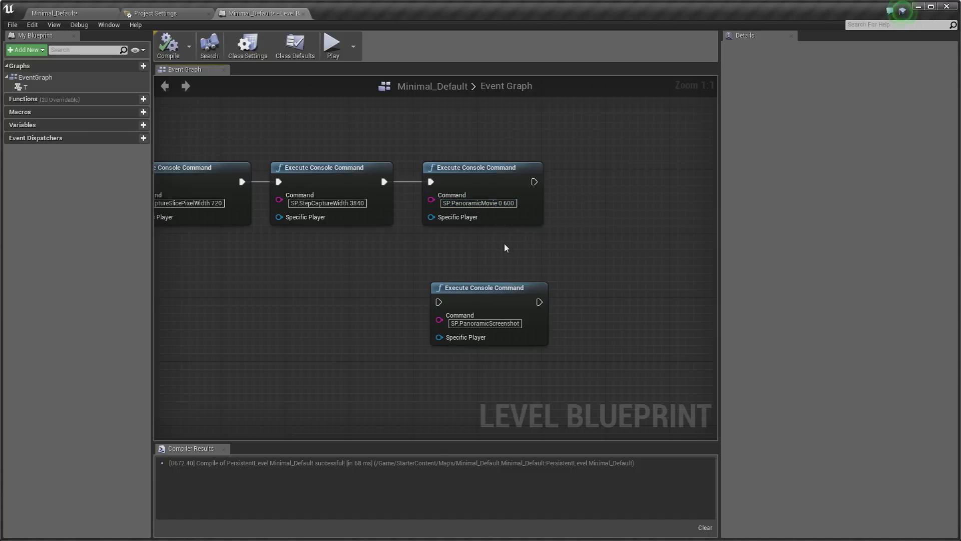
{"action": "double_click", "coordinate": [508, 204]}
{"action": "left_click_drag", "start_coordinate": [499, 203], "coordinate": [507, 203]}
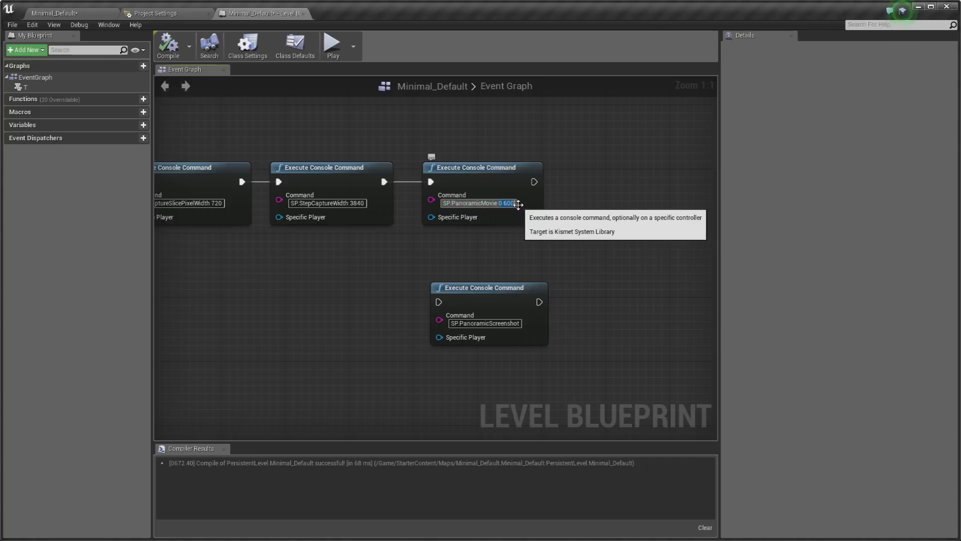
{"action": "left_click", "coordinate": [517, 208]}
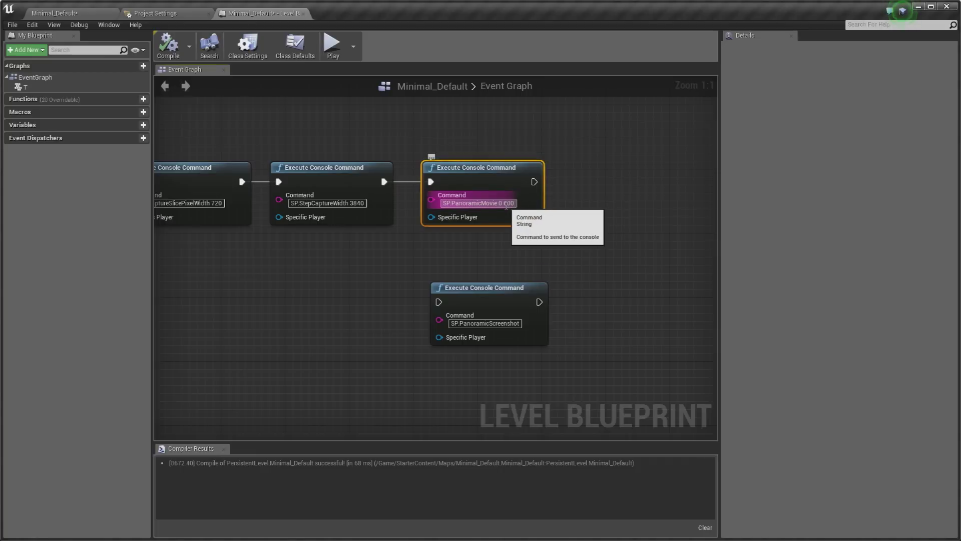
{"action": "right_click_drag", "start_coordinate": [506, 205], "coordinate": [316, 264]}
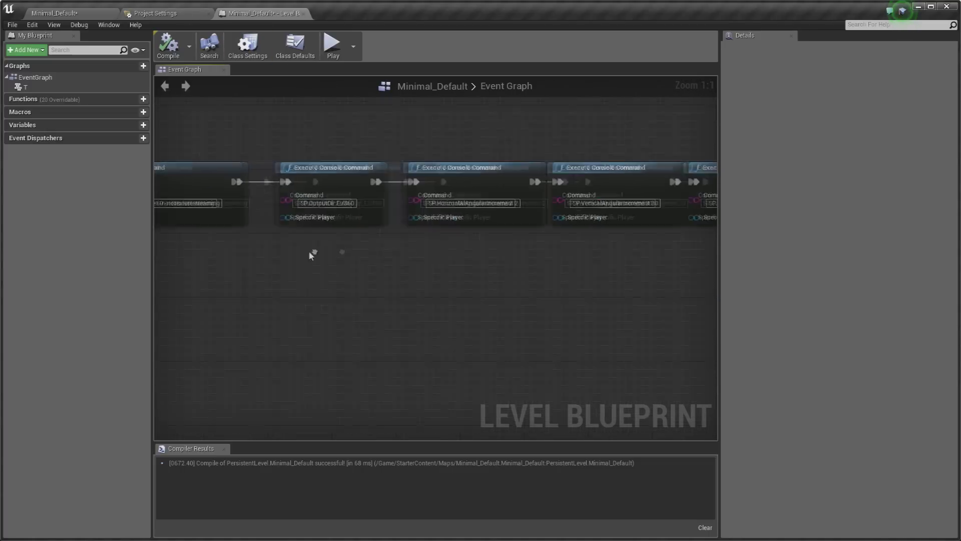
{"action": "scroll", "coordinate": [386, 248], "scroll_direction": "up", "scroll_amount": 5}
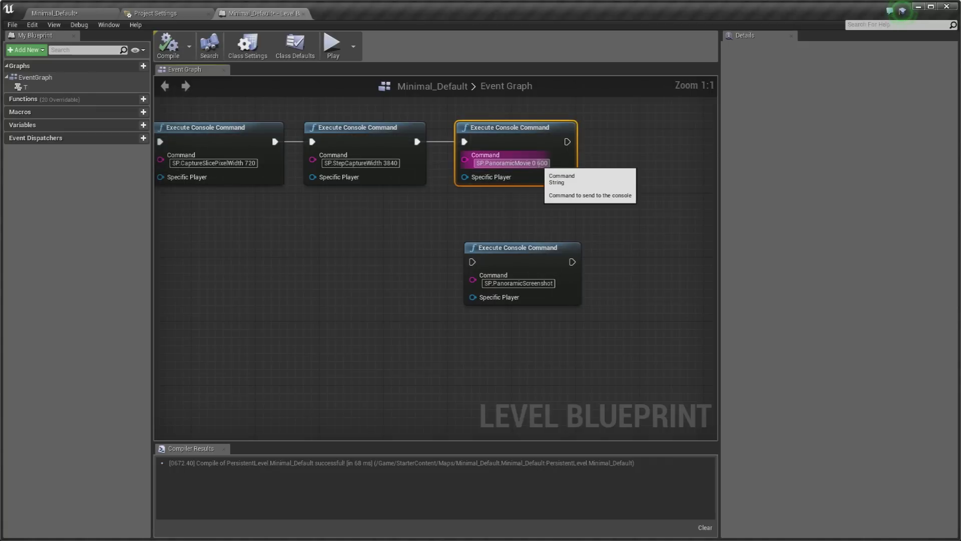
{"action": "left_click", "coordinate": [558, 196]}
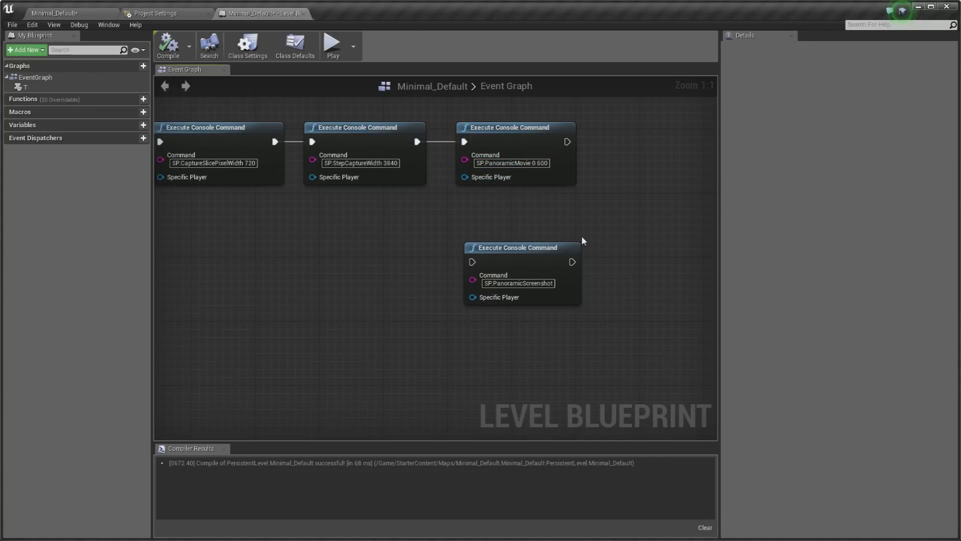
{"action": "right_click_drag", "start_coordinate": [582, 240], "coordinate": [492, 294]}
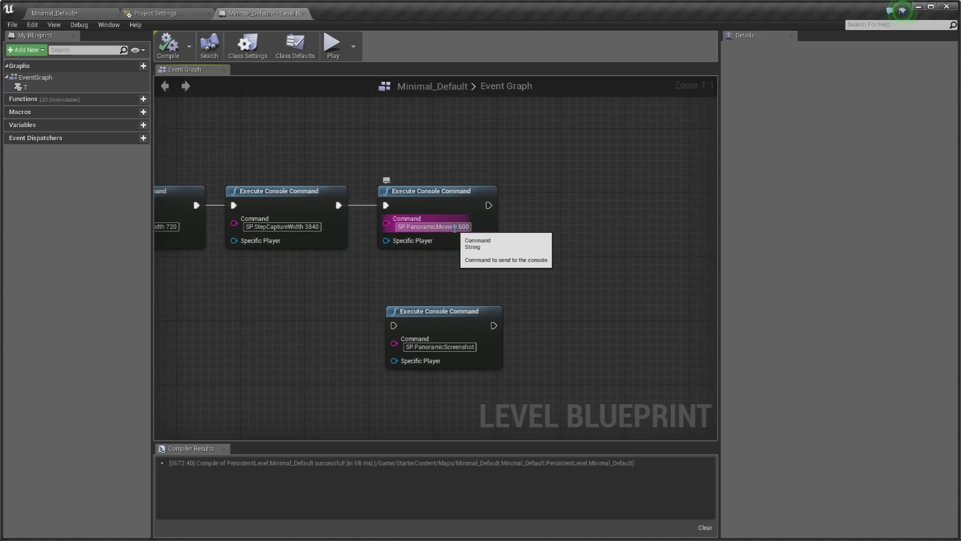
- Change the command to SP.PanoramicMovie 60 600, then delete the added 6 again
{"action": "left_click", "coordinate": [454, 228]}
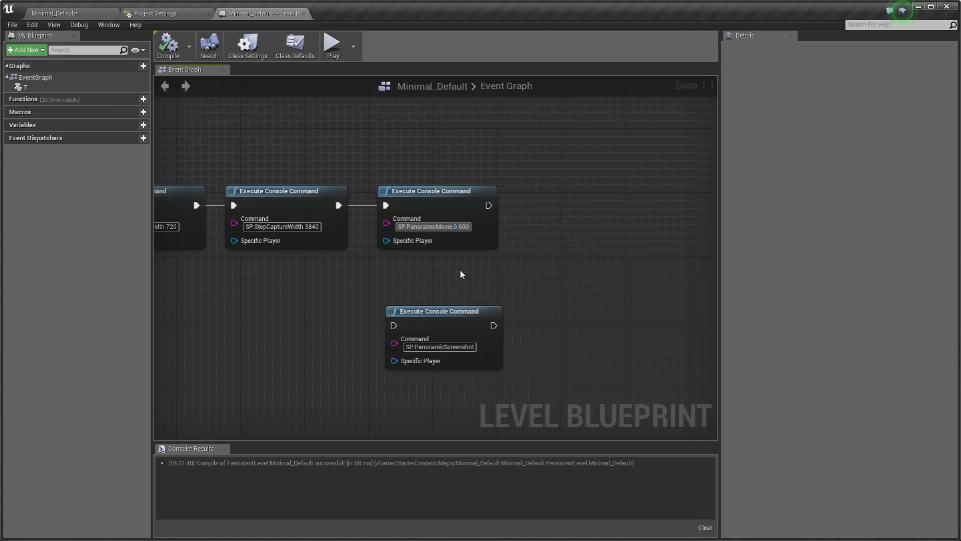
{"action": "type", "text": "6"}
{"action": "key", "text": "Return"}
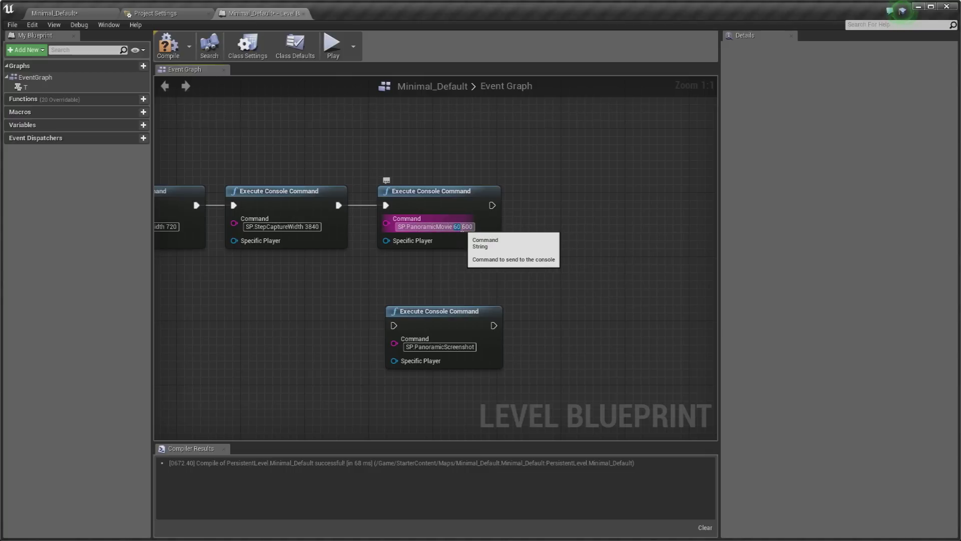
{"action": "left_click", "coordinate": [457, 228]}
{"action": "key", "text": "BackSpace"}
- Add a Delay node from the T key's Pressed pin with Duration 1
{"action": "right_click_drag", "start_coordinate": [394, 294], "coordinate": [480, 227]}
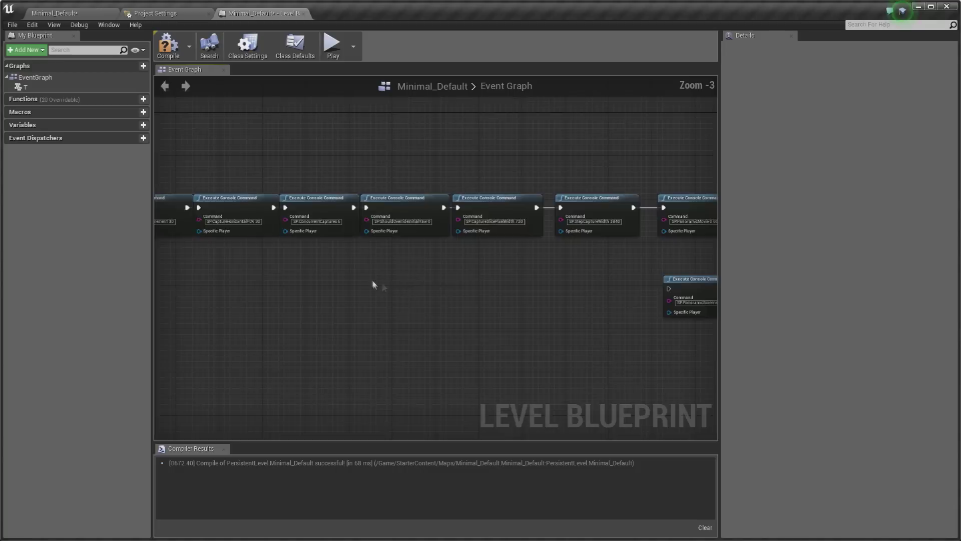
{"action": "key", "text": "Escape"}
{"action": "mouse_move", "coordinate": [435, 181]}
{"action": "left_mouse_down"}
{"action": "mouse_move", "coordinate": [313, 165]}
{"action": "mouse_move", "coordinate": [347, 183]}
{"action": "left_mouse_up"}
{"action": "type", "text": "delay"}
{"action": "key", "text": "Down"}
{"action": "key", "text": "Return"}
{"action": "left_click_drag", "start_coordinate": [380, 189], "coordinate": [388, 173]}
{"action": "type", "text": "1"}
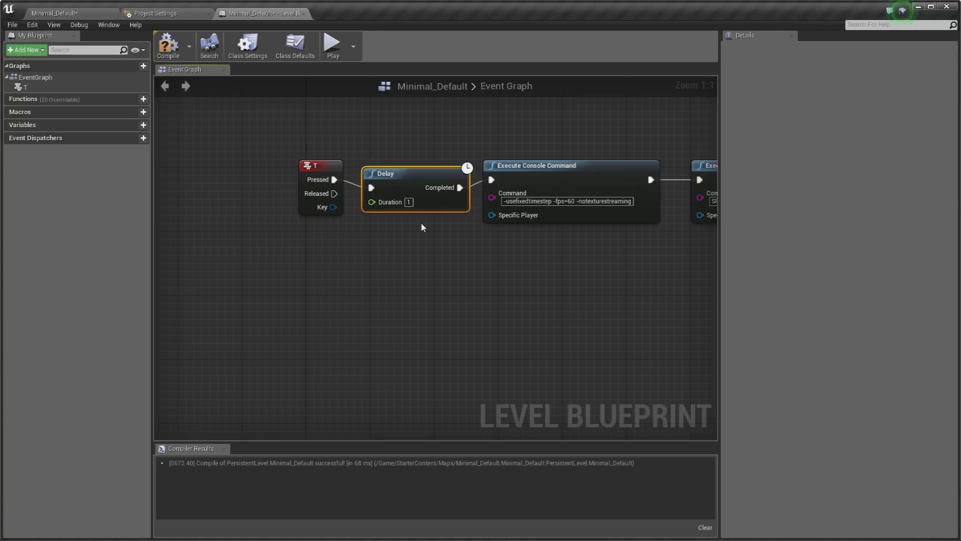
- Delete the Delay node and wire T's Pressed directly to the first console command
{"action": "key", "text": "Delete"}
{"action": "left_click_drag", "start_coordinate": [334, 179], "coordinate": [491, 180]}
{"action": "left_click_drag", "start_coordinate": [320, 165], "coordinate": [428, 166]}
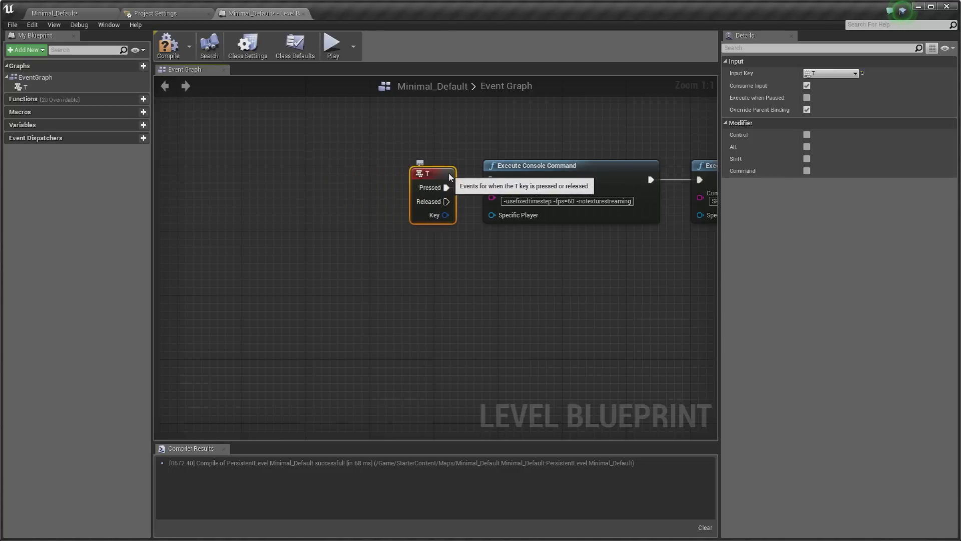
- Review the console command chain back to ShouldOverrideInitialYaw, then return to the Minimal_Default level editor
{"action": "scroll", "coordinate": [436, 347], "scroll_direction": "down", "scroll_amount": 5}
{"action": "right_click_drag", "start_coordinate": [466, 331], "coordinate": [225, 253]}
{"action": "scroll", "coordinate": [352, 208], "scroll_direction": "up", "scroll_amount": 6}
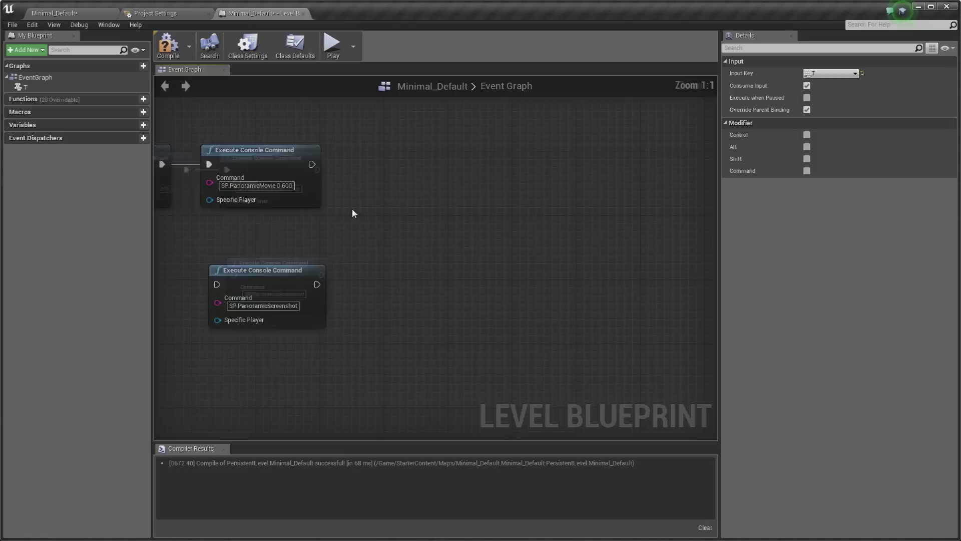
{"action": "right_click_drag", "start_coordinate": [440, 239], "coordinate": [509, 243]}
{"action": "right_click", "coordinate": [499, 238]}
{"action": "left_click", "coordinate": [437, 243]}
{"action": "right_click_drag", "start_coordinate": [412, 243], "coordinate": [505, 246]}
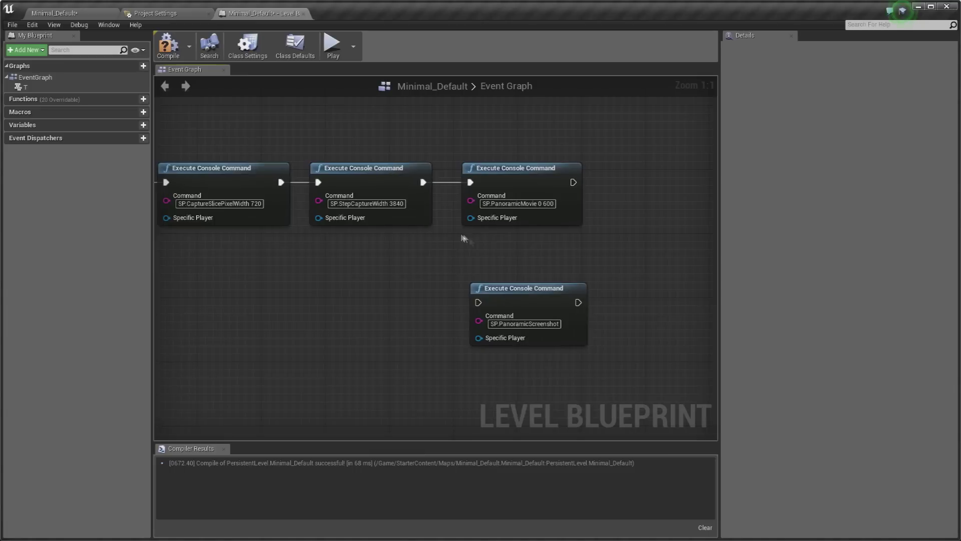
{"action": "right_click_drag", "start_coordinate": [447, 251], "coordinate": [559, 255]}
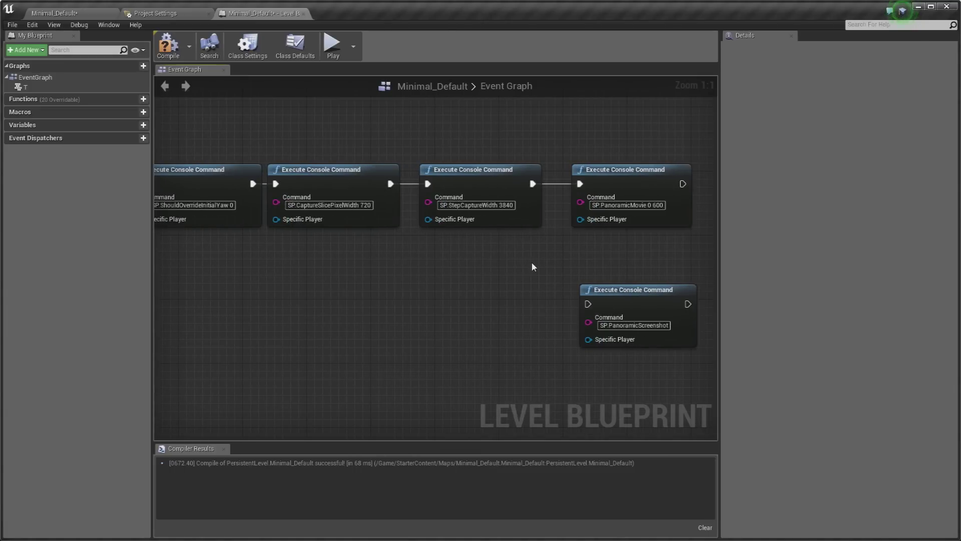
{"action": "scroll", "coordinate": [530, 261], "scroll_direction": "down", "scroll_amount": 3}
{"action": "left_click", "coordinate": [57, 12]}
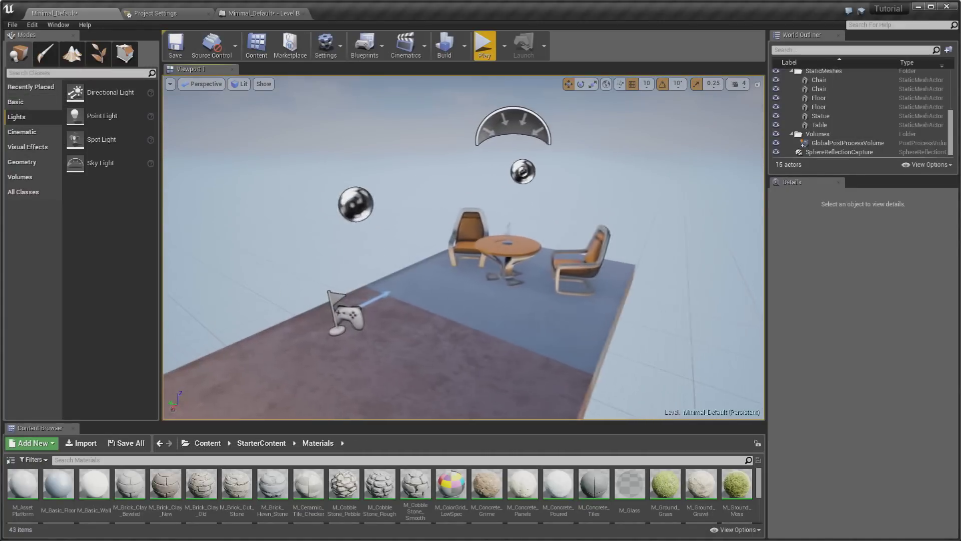
- Orbit the Minimal_Default viewport camera around the table scene
{"action": "right_click_drag", "start_coordinate": [409, 188], "coordinate": [411, 189]}
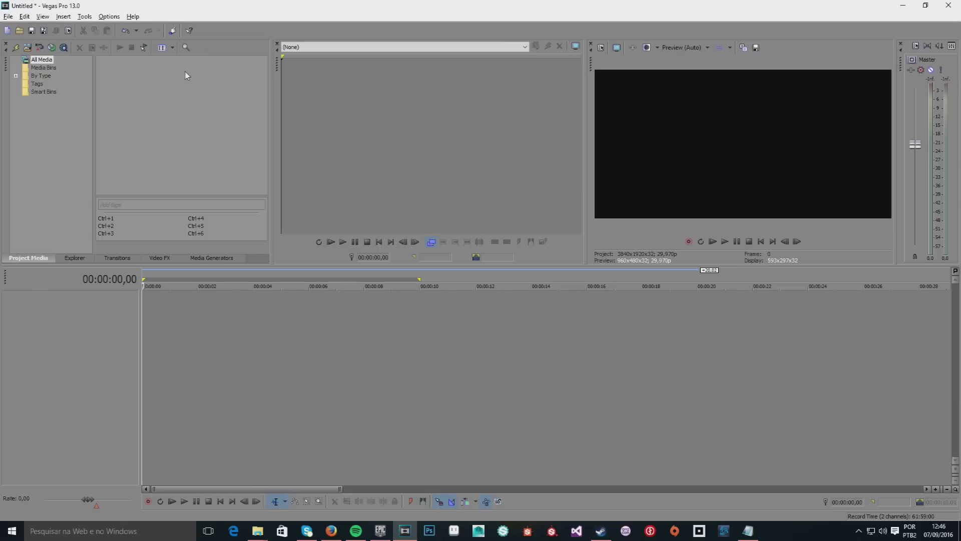
- Scrub the empty project's playhead along the timeline, then return it to the start
{"action": "left_click", "coordinate": [216, 332]}
{"action": "left_click", "coordinate": [176, 338]}
{"action": "left_click", "coordinate": [143, 340]}
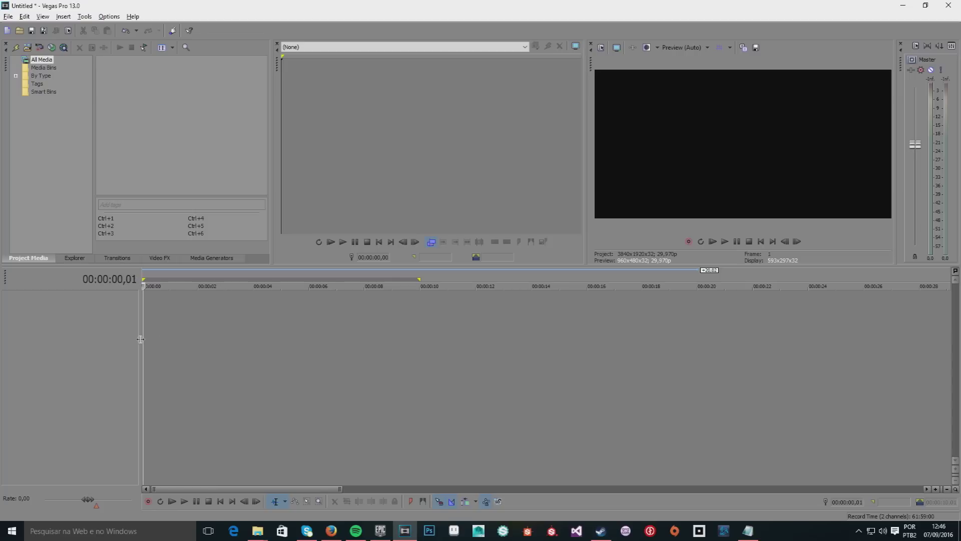
{"action": "left_click", "coordinate": [143, 286]}
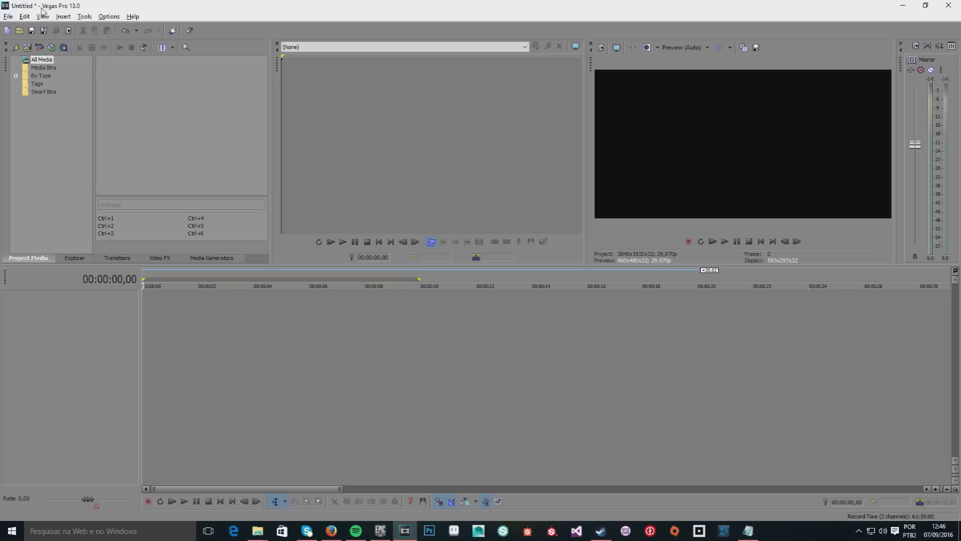
- Check the File menu, then bring up the 2016.09.07-12.34.18 Explorer window
{"action": "left_click", "coordinate": [6, 17]}
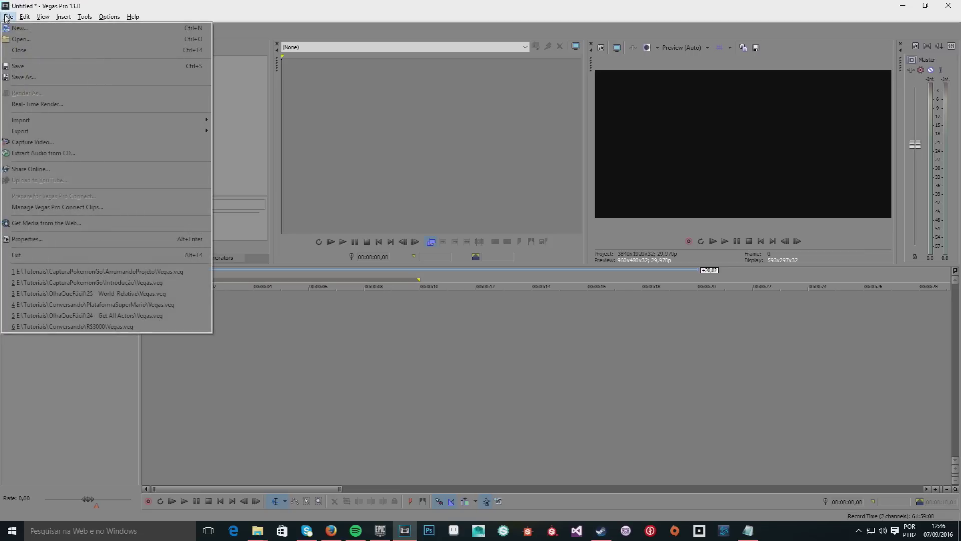
{"action": "left_click", "coordinate": [6, 17]}
{"action": "left_click", "coordinate": [7, 17]}
{"action": "left_click", "coordinate": [6, 17]}
{"action": "mouse_move", "coordinate": [257, 531]}
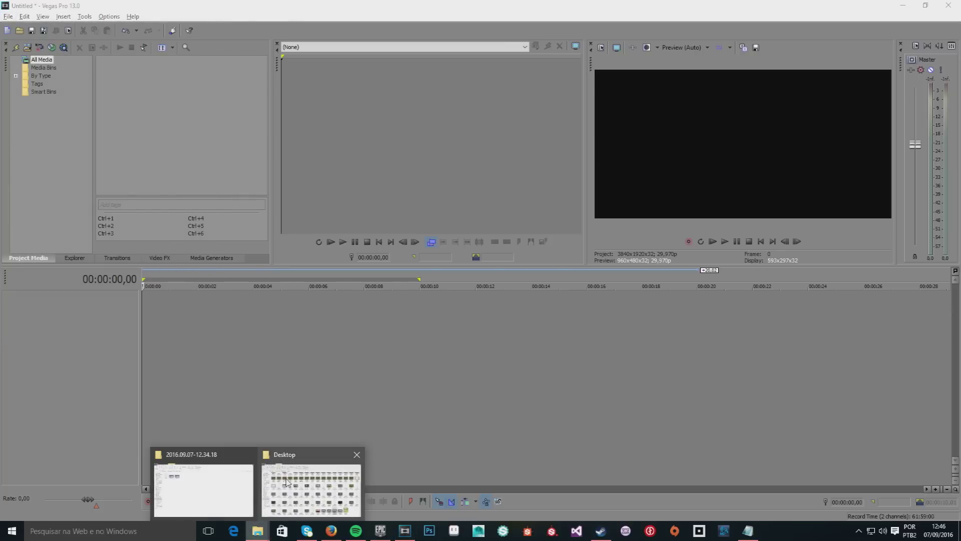
{"action": "left_click", "coordinate": [206, 484]}
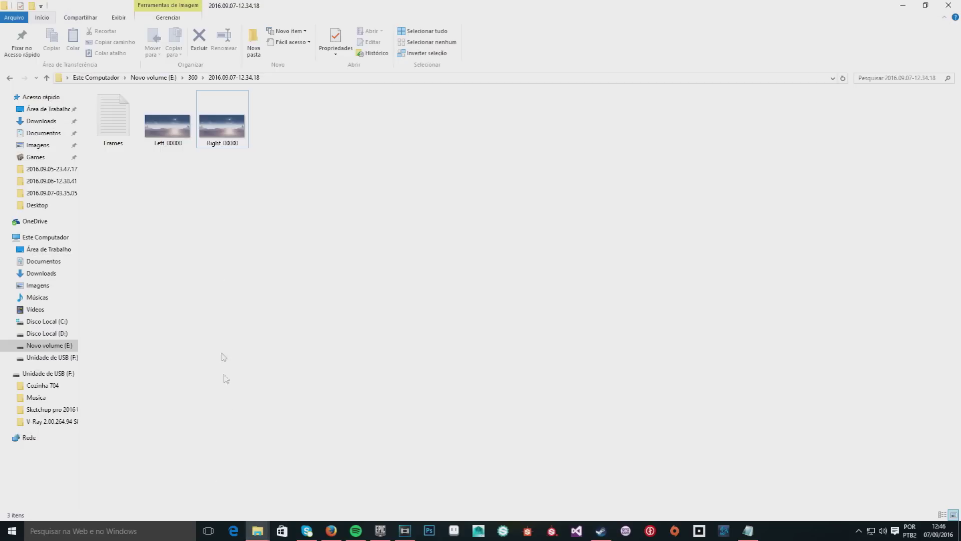
- Navigate to the E:\360\2016.09.07-03.35.05 capture folder
{"action": "left_click", "coordinate": [49, 346]}
{"action": "double_click", "coordinate": [112, 108]}
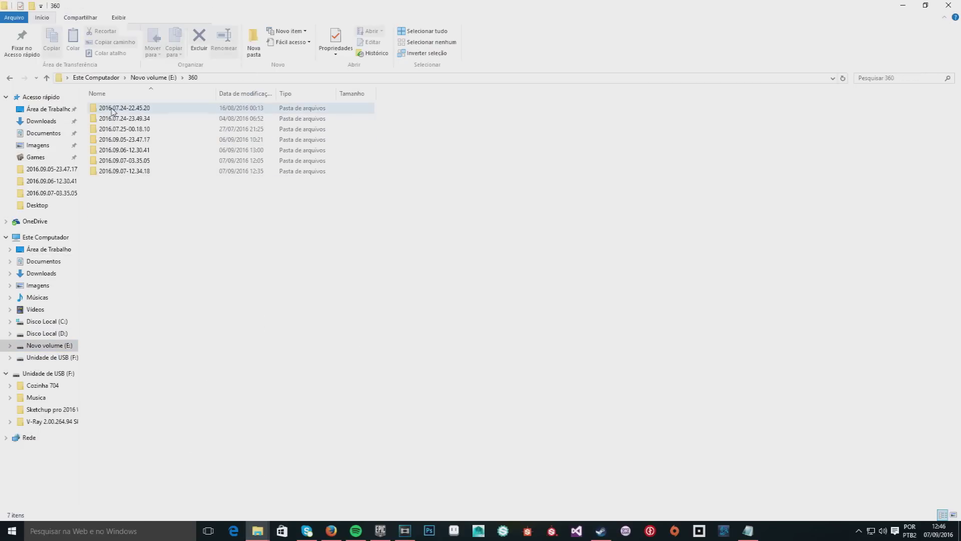
{"action": "double_click", "coordinate": [155, 160]}
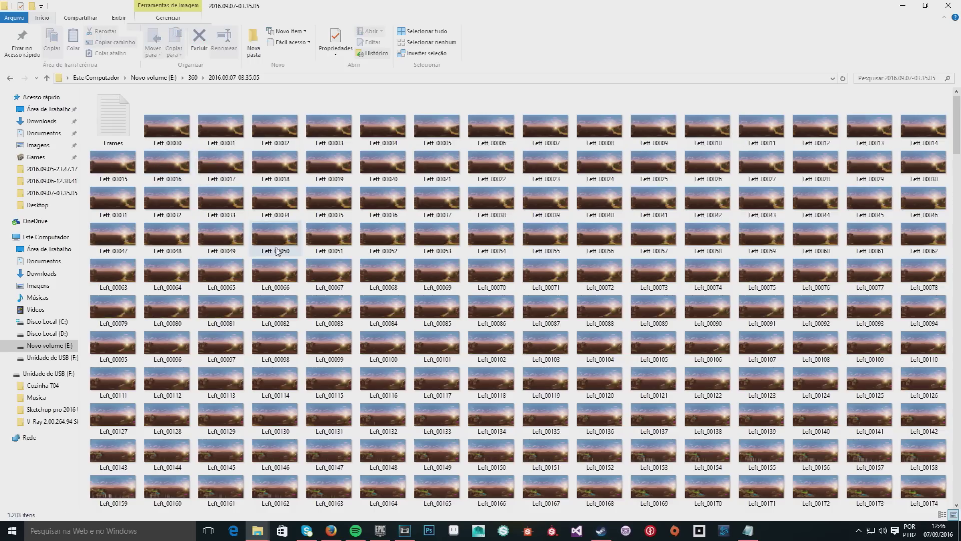
- Browse the Left and Right panorama frames and open the Frames log file
{"action": "scroll", "coordinate": [325, 240], "scroll_direction": "down", "scroll_amount": 10}
{"action": "scroll", "coordinate": [934, 233], "scroll_direction": "up", "scroll_amount": 3}
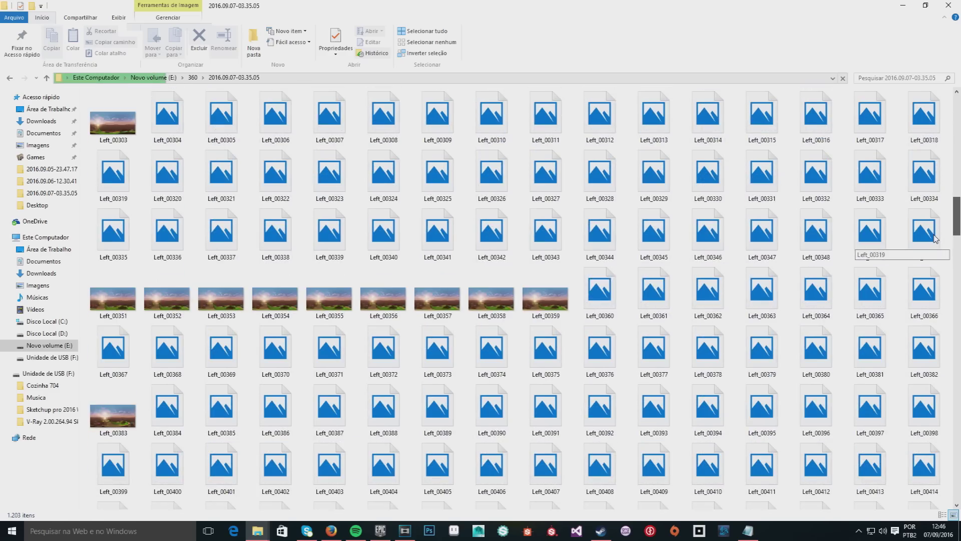
{"action": "scroll", "coordinate": [943, 299], "scroll_direction": "down", "scroll_amount": 5}
{"action": "scroll", "coordinate": [944, 299], "scroll_direction": "down", "scroll_amount": 1}
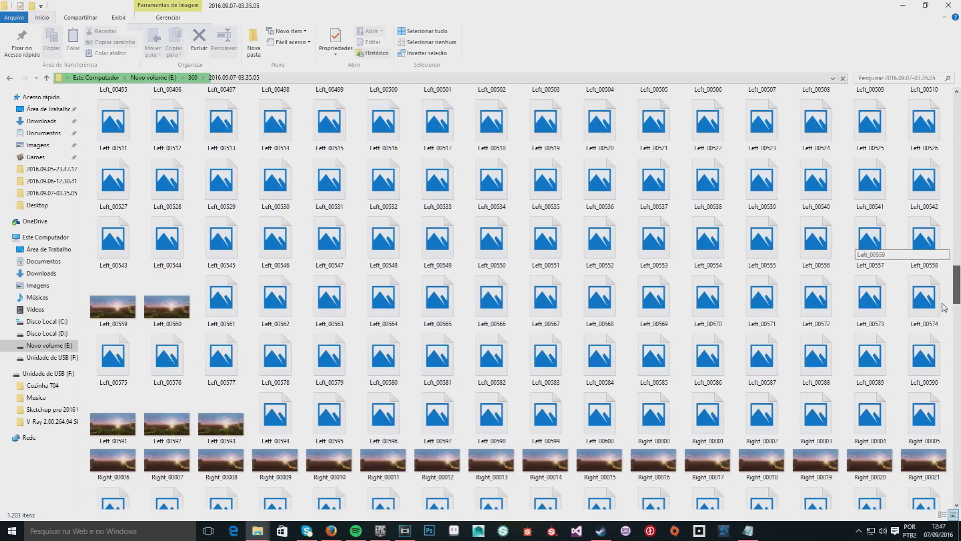
{"action": "scroll", "coordinate": [943, 307], "scroll_direction": "down", "scroll_amount": 1}
{"action": "scroll", "coordinate": [945, 314], "scroll_direction": "down", "scroll_amount": 2}
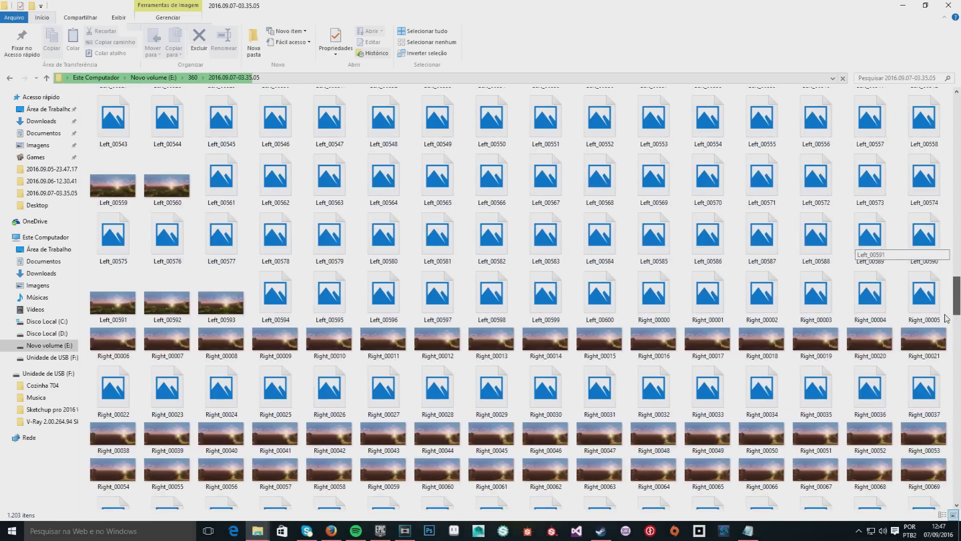
{"action": "scroll", "coordinate": [946, 323], "scroll_direction": "down", "scroll_amount": 1}
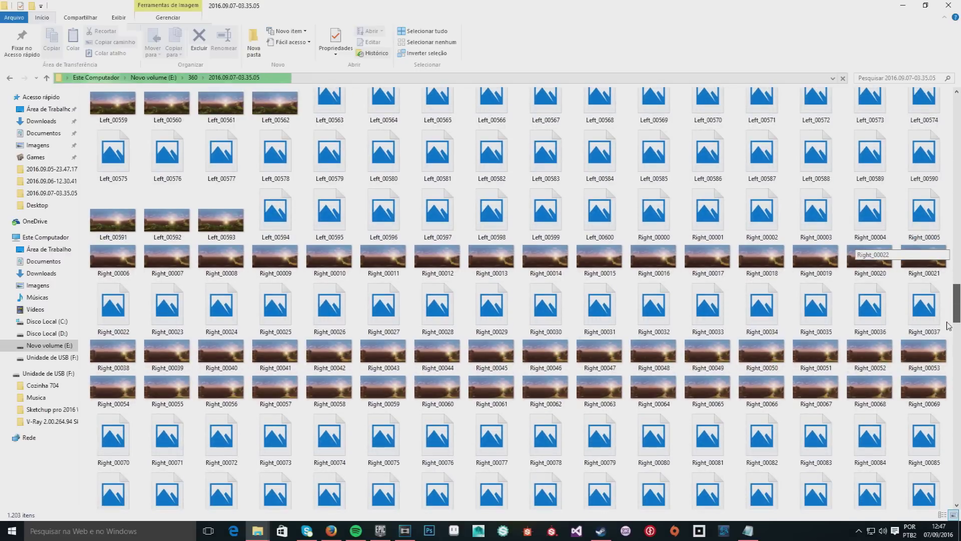
{"action": "left_click_drag", "start_coordinate": [955, 321], "coordinate": [933, 153]}
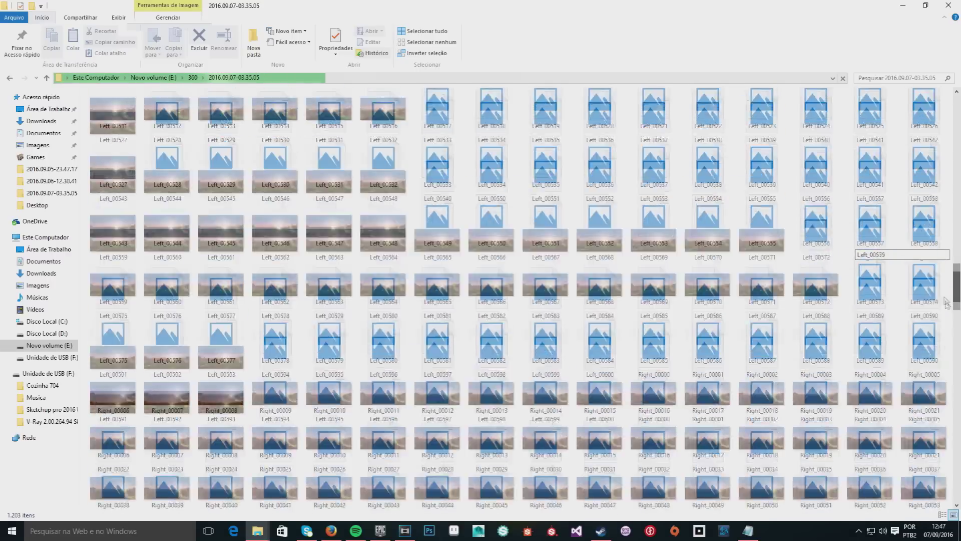
{"action": "scroll", "coordinate": [934, 154], "scroll_direction": "up", "scroll_amount": 5}
{"action": "double_click", "coordinate": [114, 120]}
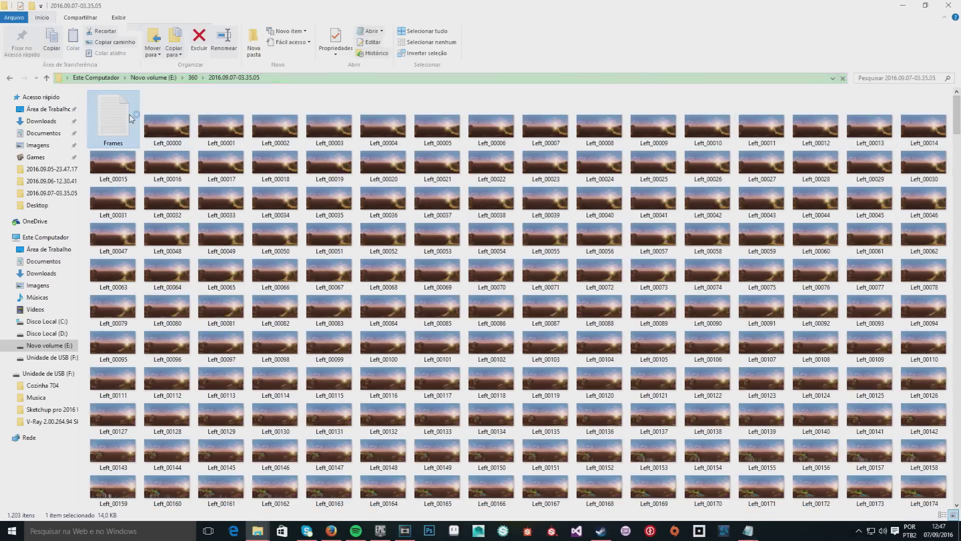
- Scroll through the Frames log to read the 288.373-minute duration for frames 0–600
{"action": "left_click_drag", "start_coordinate": [354, 190], "coordinate": [340, 133]}
{"action": "scroll", "coordinate": [551, 264], "scroll_direction": "down", "scroll_amount": 2}
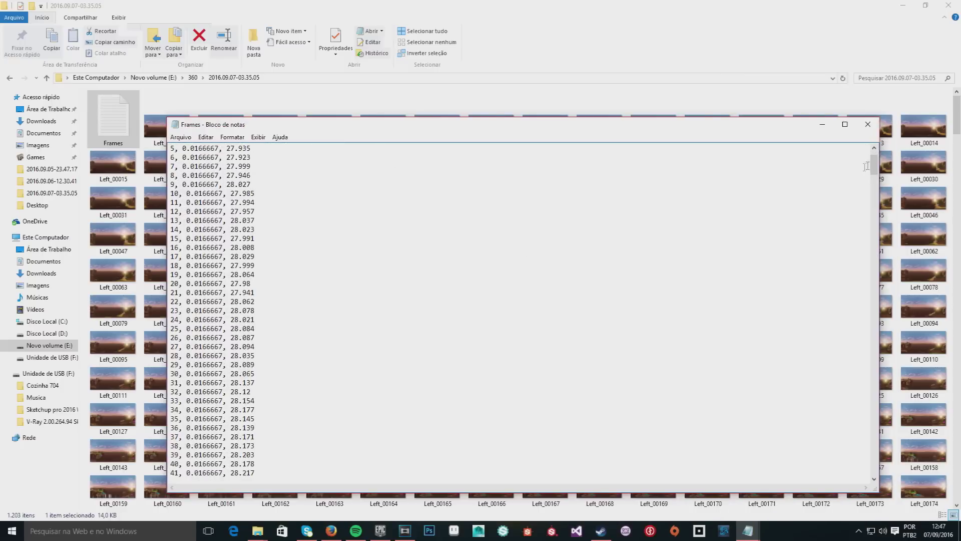
{"action": "left_click_drag", "start_coordinate": [873, 165], "coordinate": [874, 463]}
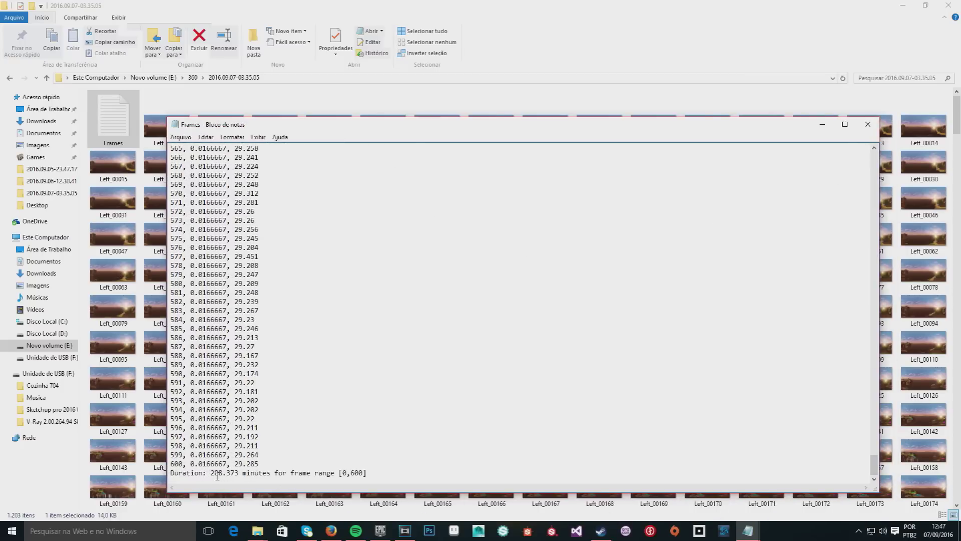
- Compute 288 ÷ 60 × 6 in Calculator, then close Calculator and Frames.txt
{"action": "key", "text": "super+r"}
{"action": "type", "text": "calc"}
{"action": "key", "text": "Return"}
{"action": "type", "text": "28860"}
{"action": "key", "text": "Return"}
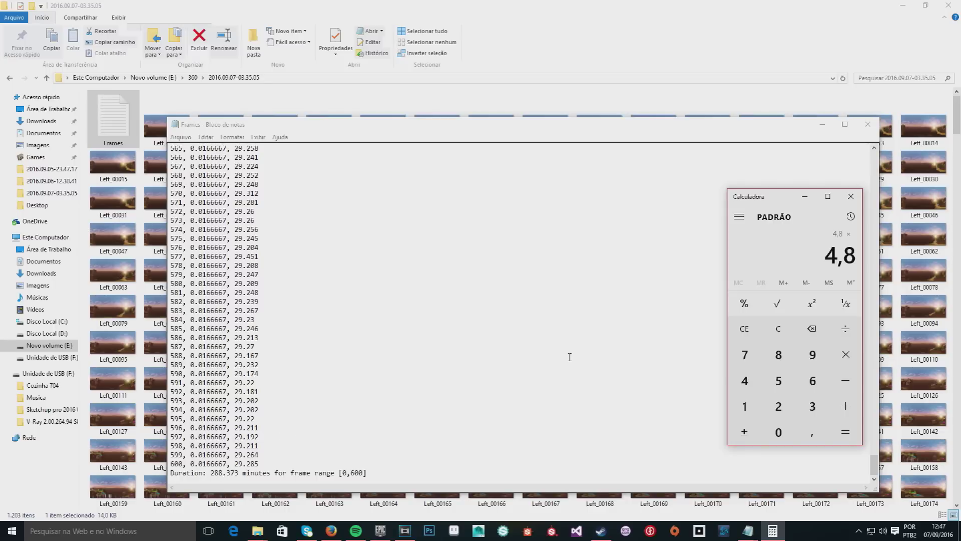
{"action": "type", "text": "6"}
{"action": "key", "text": "Return"}
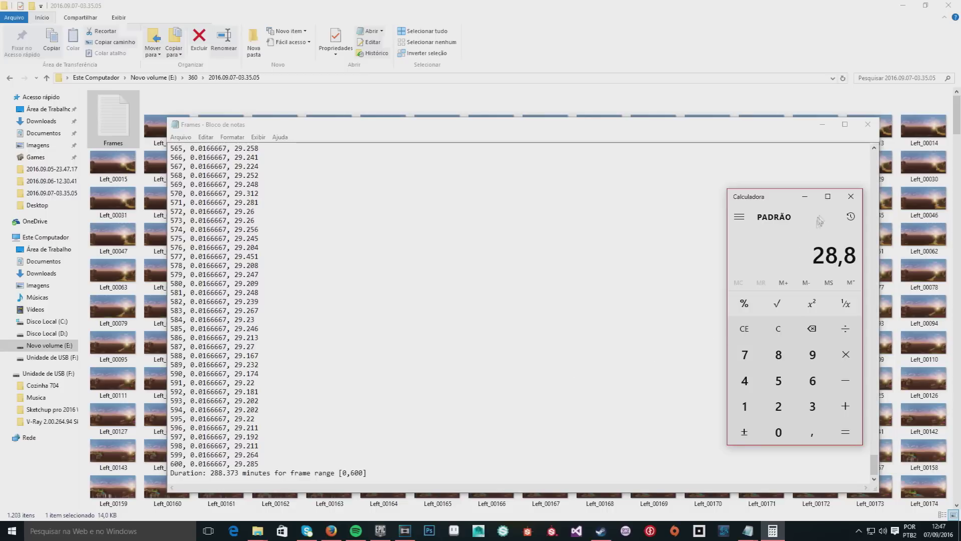
{"action": "left_click", "coordinate": [850, 197]}
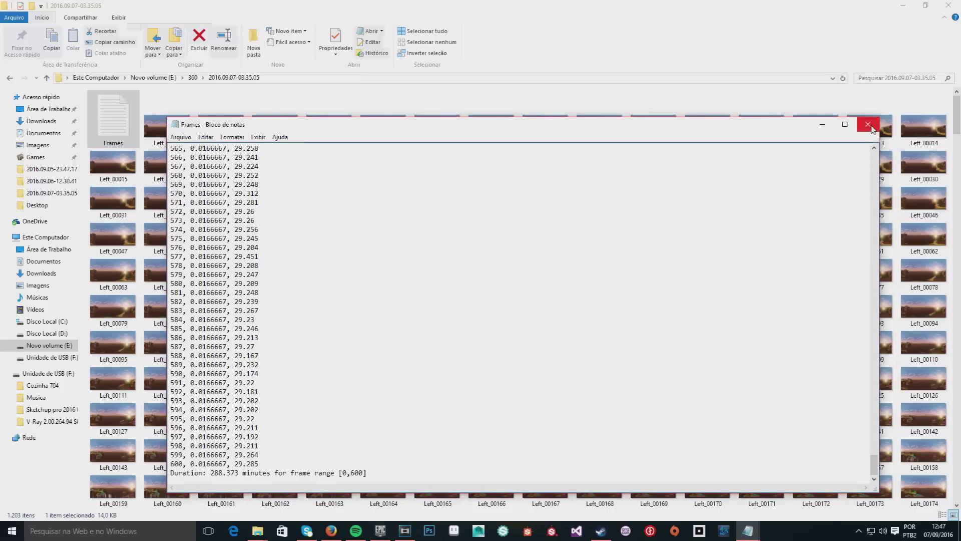
{"action": "left_click", "coordinate": [868, 124]}
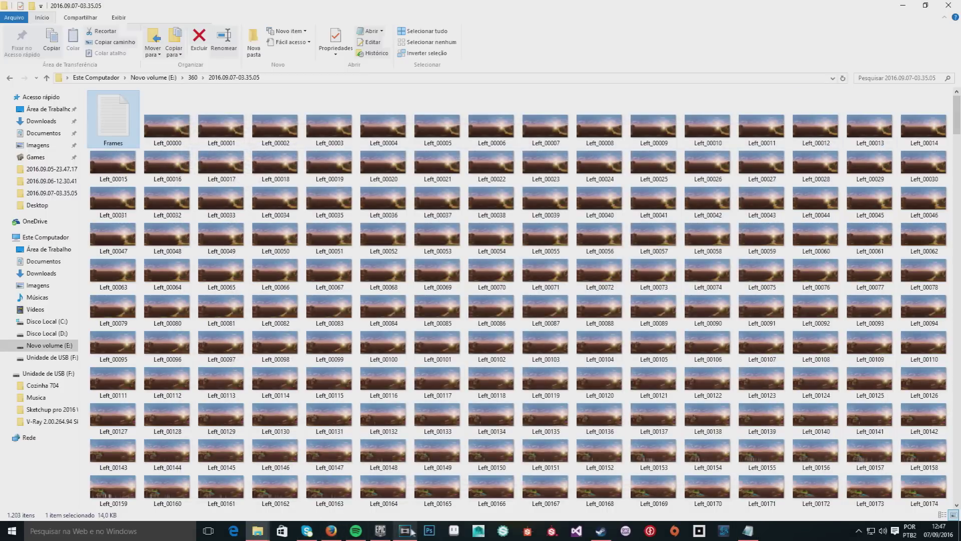
- Import Left_00000–Left_00600 PNGs into Vegas as an image sequence with tape name Esquerda
{"action": "left_click", "coordinate": [405, 530]}
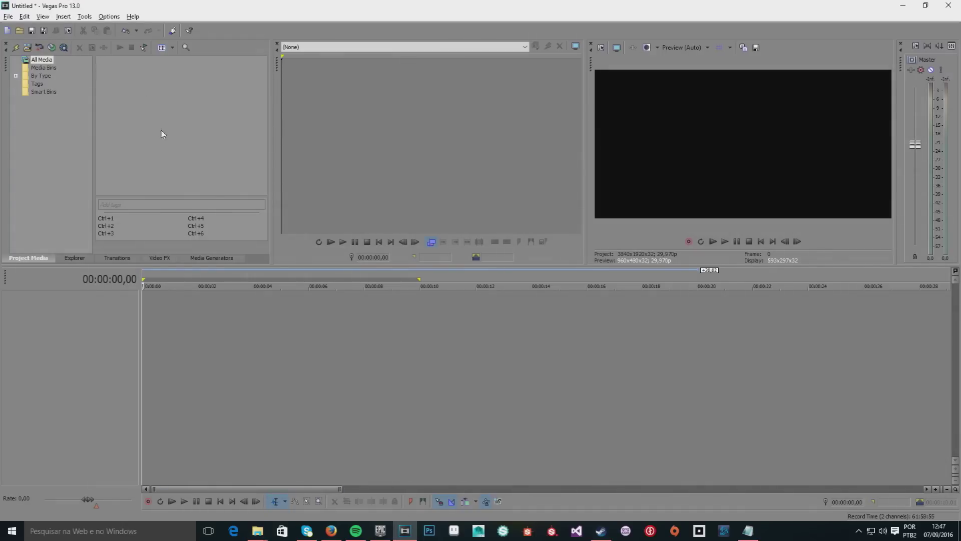
{"action": "left_click", "coordinate": [8, 16]}
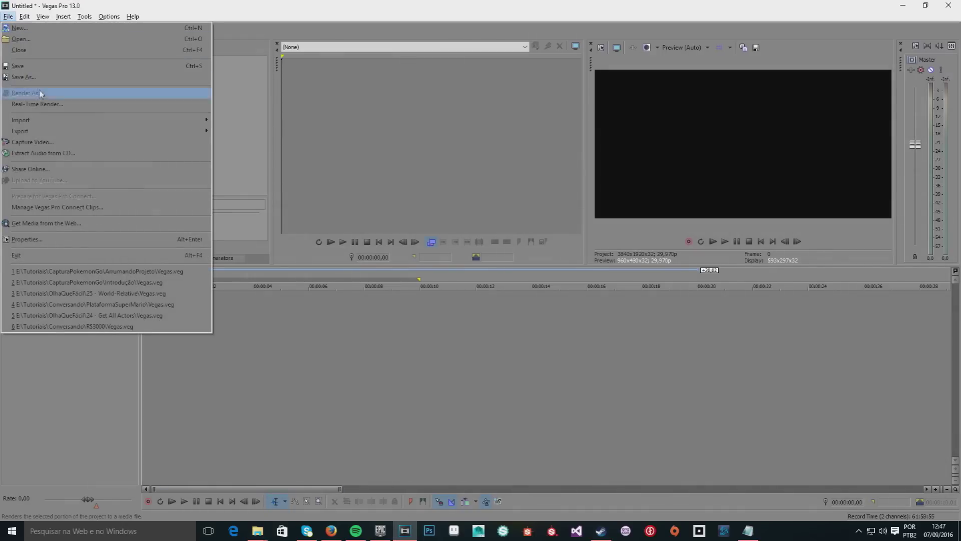
{"action": "mouse_move", "coordinate": [40, 120]}
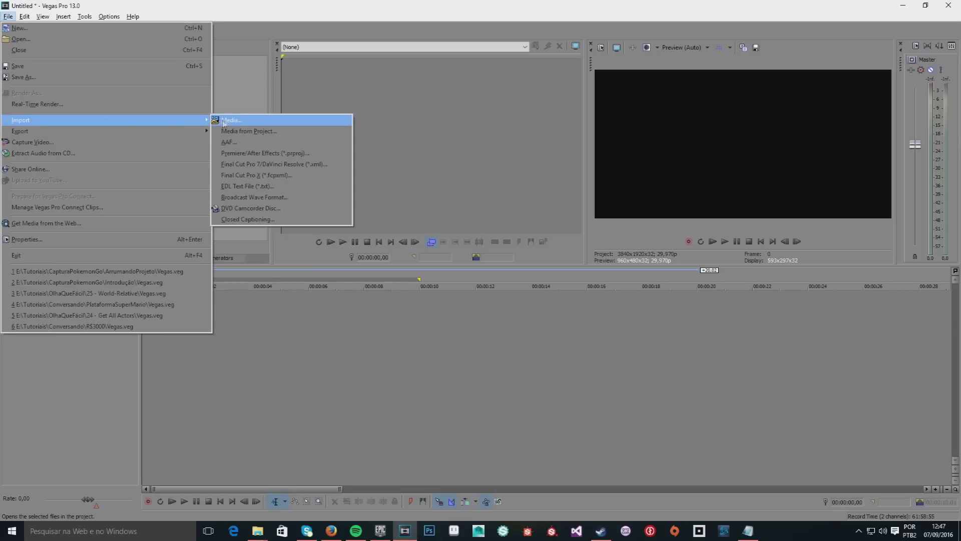
{"action": "left_click", "coordinate": [233, 120]}
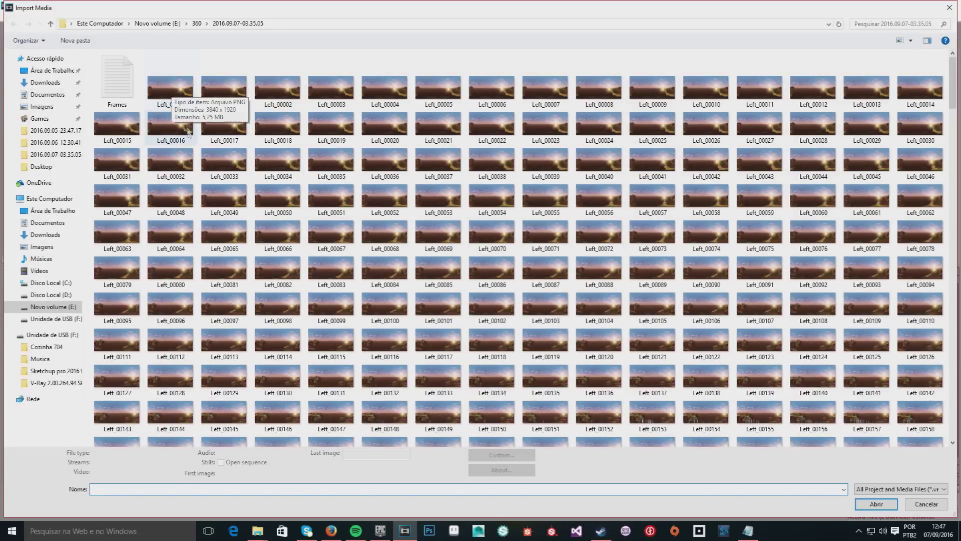
{"action": "left_click", "coordinate": [176, 97]}
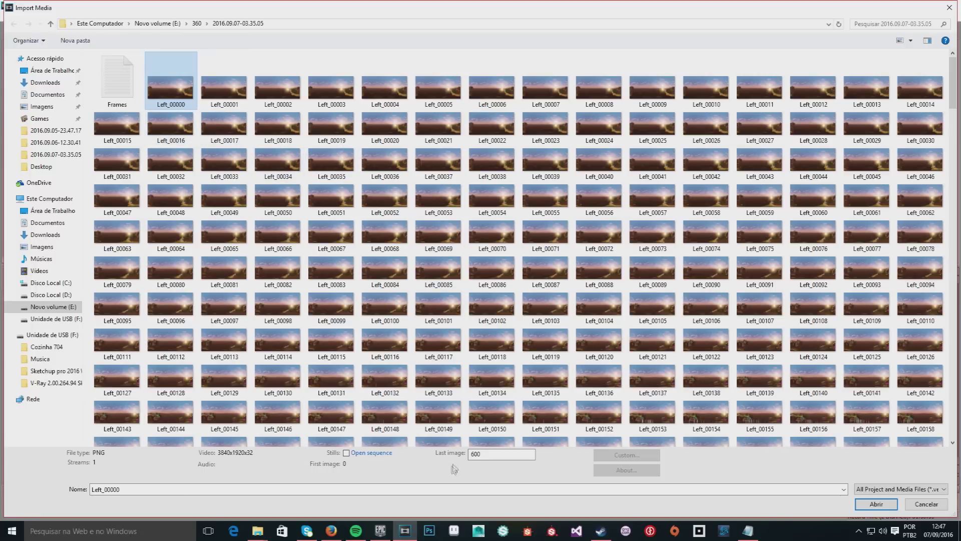
{"action": "left_click_drag", "start_coordinate": [487, 455], "coordinate": [469, 457]}
{"action": "left_click", "coordinate": [486, 459]}
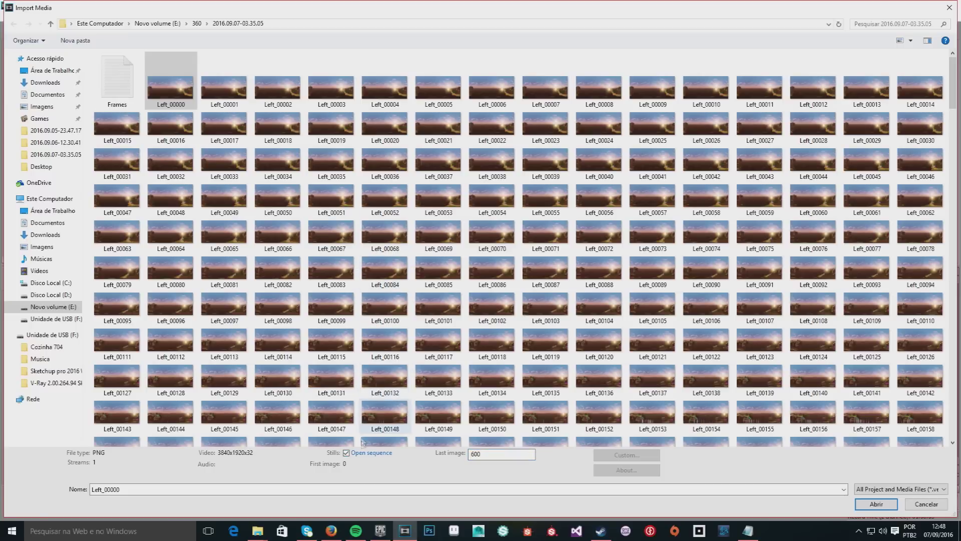
{"action": "left_click", "coordinate": [877, 505]}
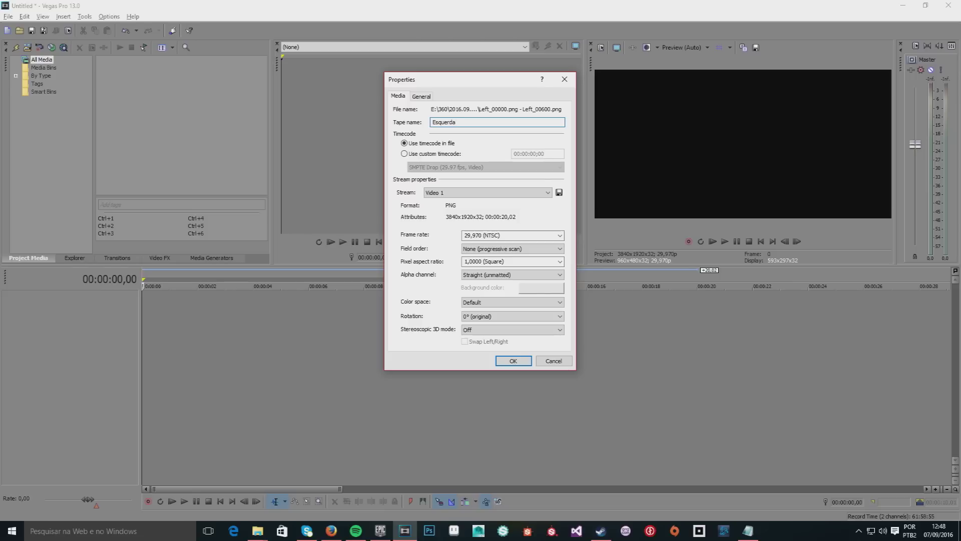
{"action": "left_click", "coordinate": [528, 361]}
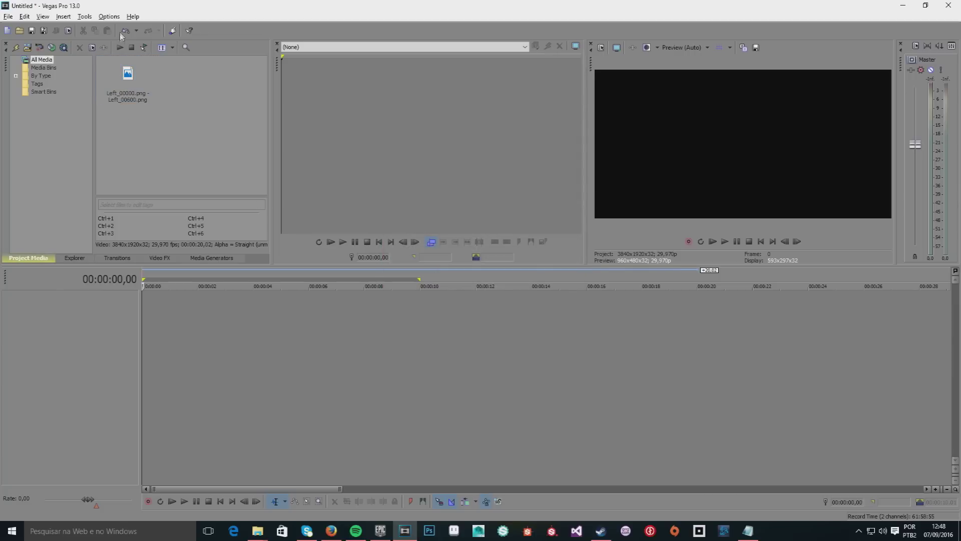
- Bring up the media import browser and scroll to the Right frames
{"action": "left_click", "coordinate": [128, 95]}
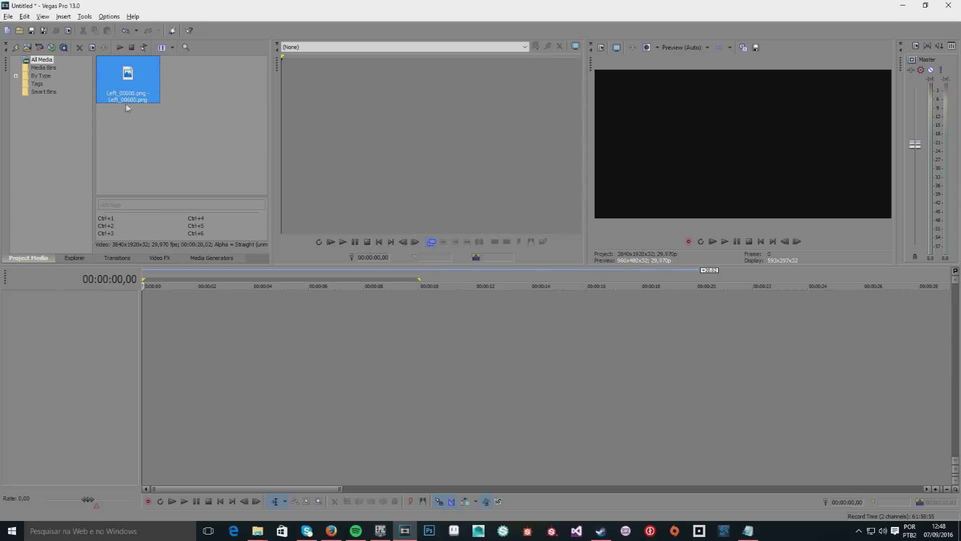
{"action": "left_click", "coordinate": [8, 17]}
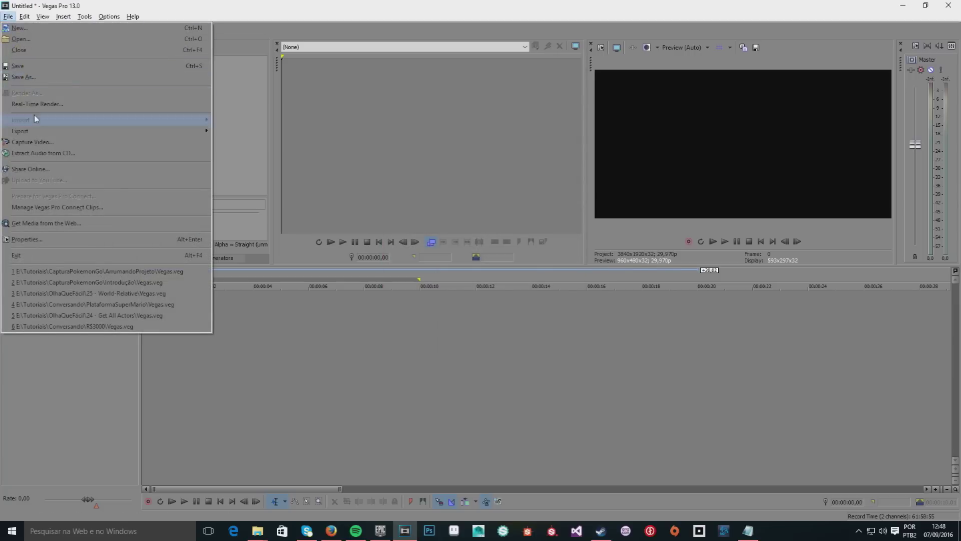
{"action": "left_click", "coordinate": [235, 125]}
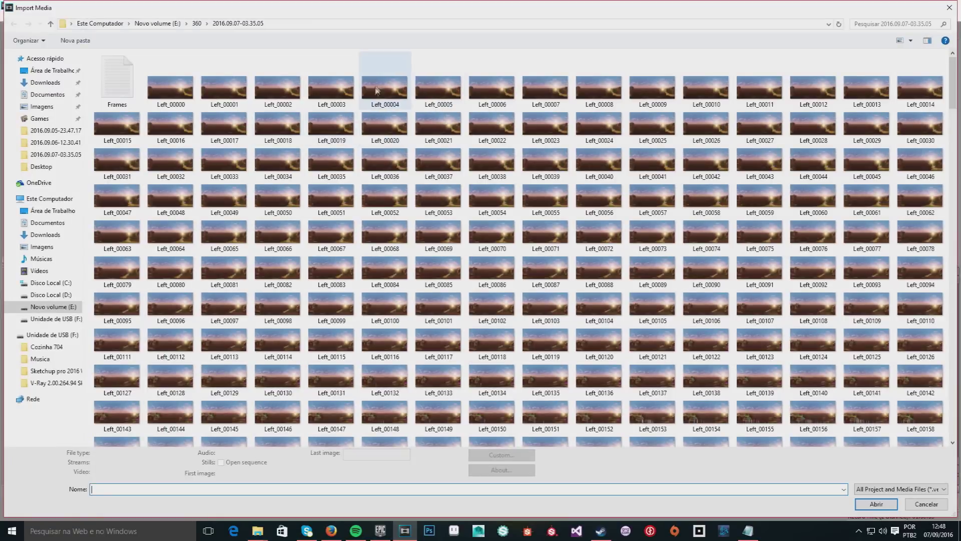
{"action": "scroll", "coordinate": [504, 215], "scroll_direction": "down", "scroll_amount": 10}
{"action": "scroll", "coordinate": [503, 215], "scroll_direction": "down", "scroll_amount": 5}
{"action": "scroll", "coordinate": [503, 215], "scroll_direction": "down", "scroll_amount": 5}
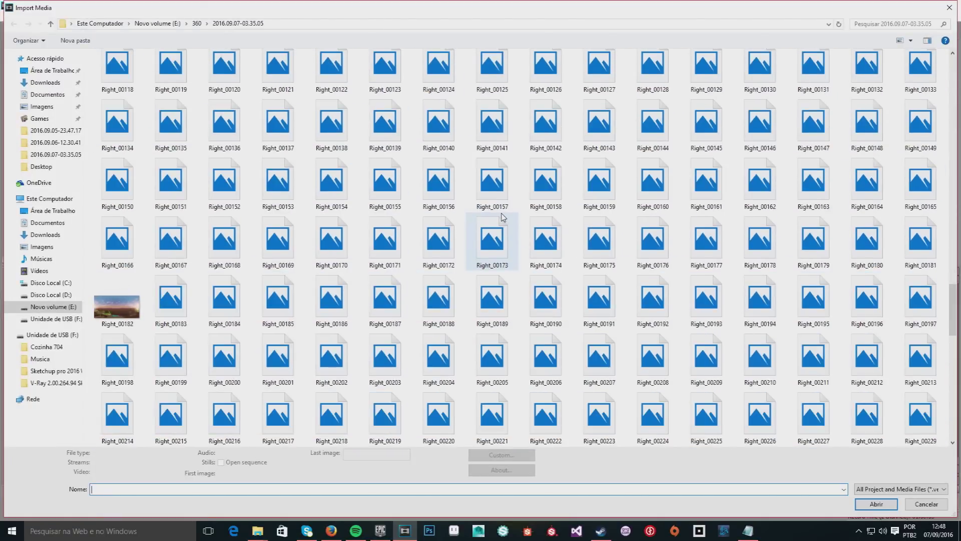
{"action": "scroll", "coordinate": [503, 215], "scroll_direction": "down", "scroll_amount": 2}
{"action": "scroll", "coordinate": [341, 201], "scroll_direction": "up", "scroll_amount": 1}
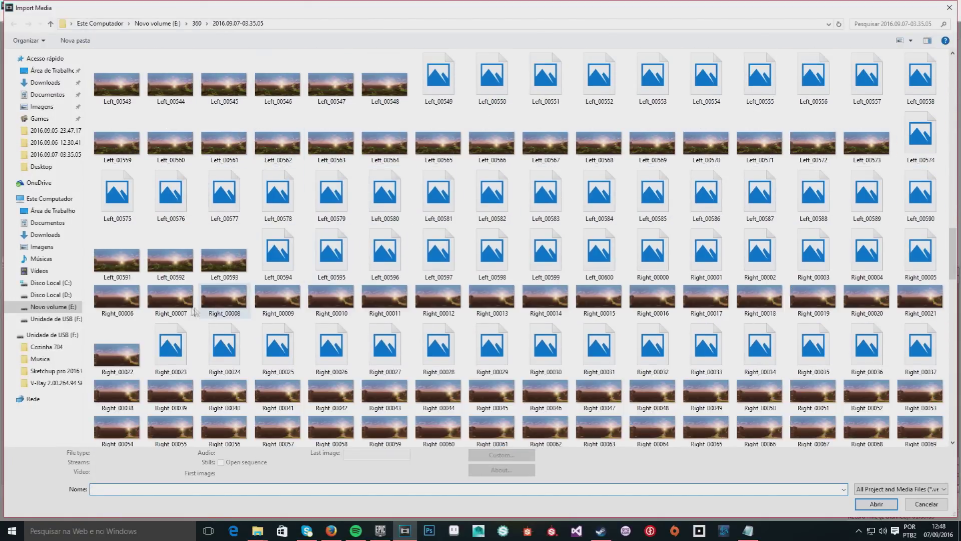
- Import Right_00000–Right_00600 as an image sequence with tape name Direita
{"action": "left_click", "coordinate": [660, 258]}
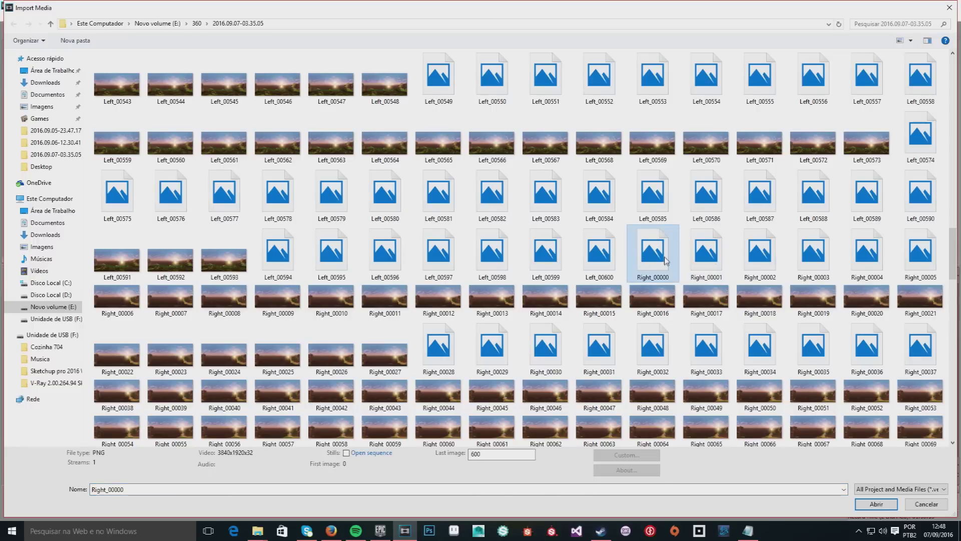
{"action": "left_click", "coordinate": [346, 453]}
{"action": "left_click", "coordinate": [876, 503]}
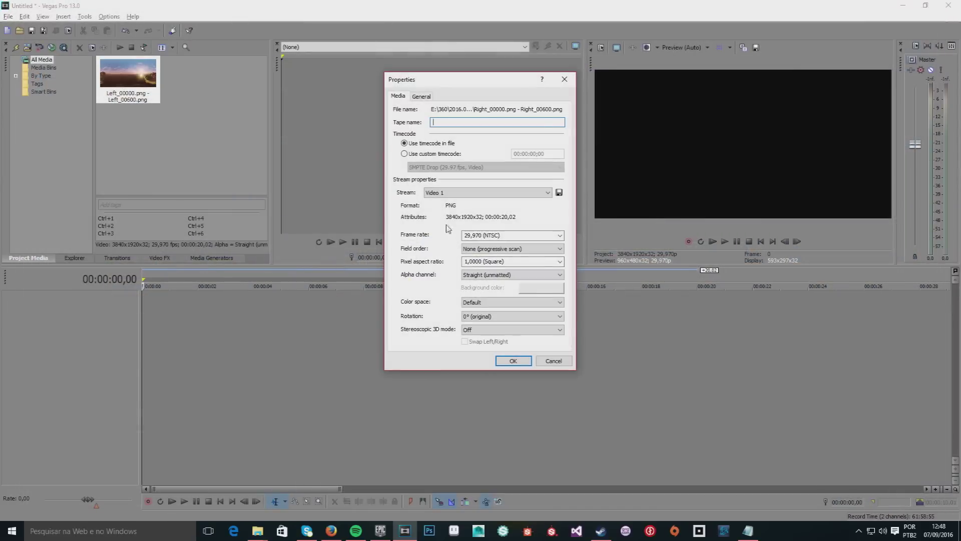
{"action": "type", "text": "Direita"}
{"action": "key", "text": "Return"}
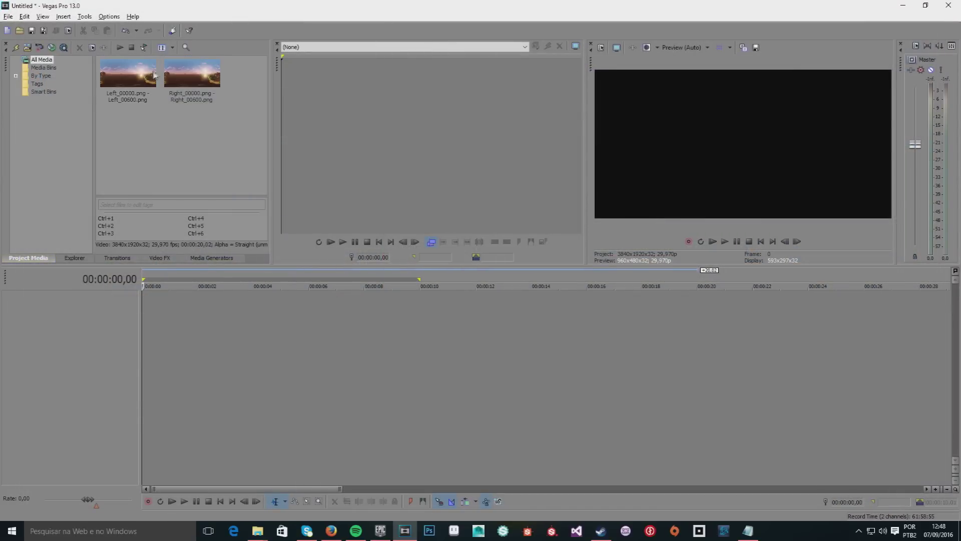
- Place the Left and Right sequences on two tracks at timeline start and scrub the stacked preview
{"action": "left_click_drag", "start_coordinate": [134, 75], "coordinate": [148, 308]}
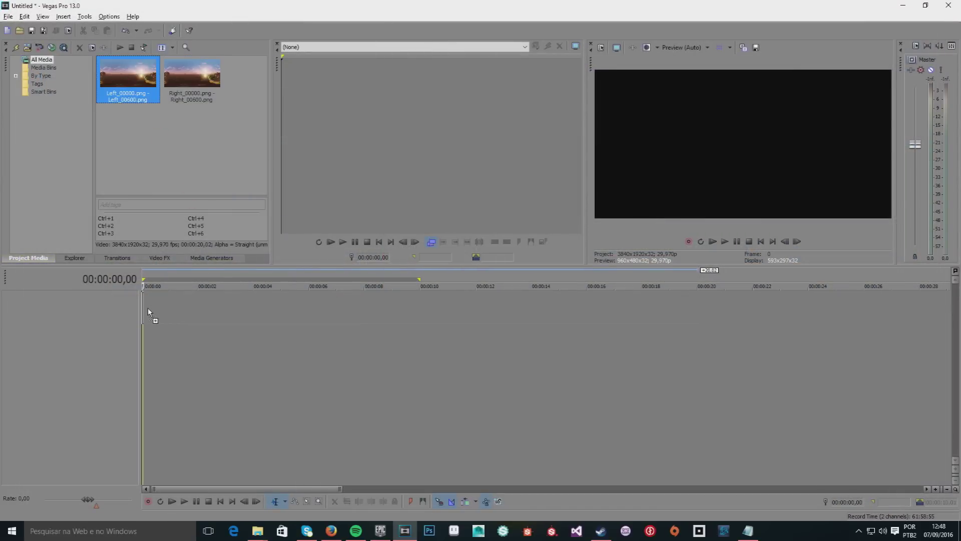
{"action": "mouse_move", "coordinate": [192, 80]}
{"action": "left_mouse_down"}
{"action": "mouse_move", "coordinate": [149, 339]}
{"action": "mouse_move", "coordinate": [167, 379]}
{"action": "left_mouse_up"}
{"action": "left_click", "coordinate": [286, 443]}
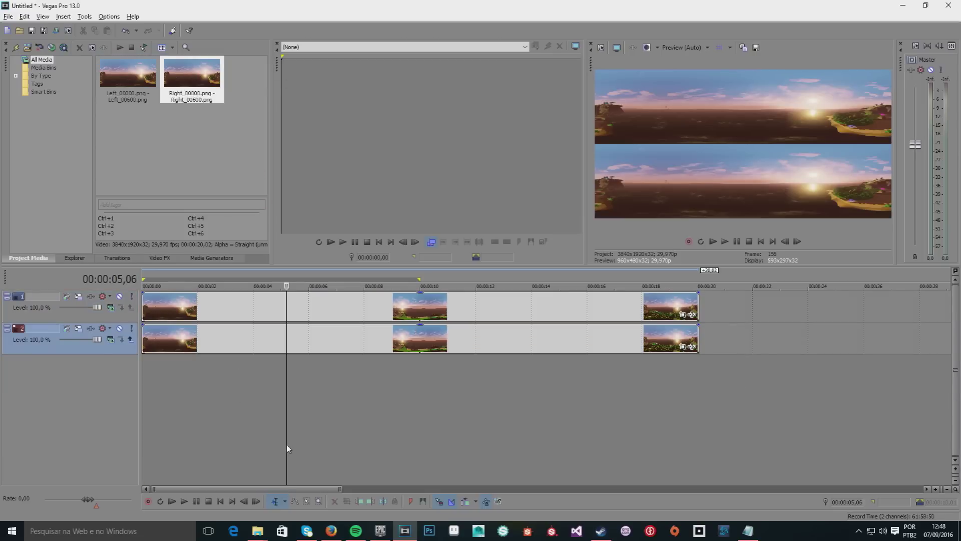
{"action": "left_click", "coordinate": [238, 390]}
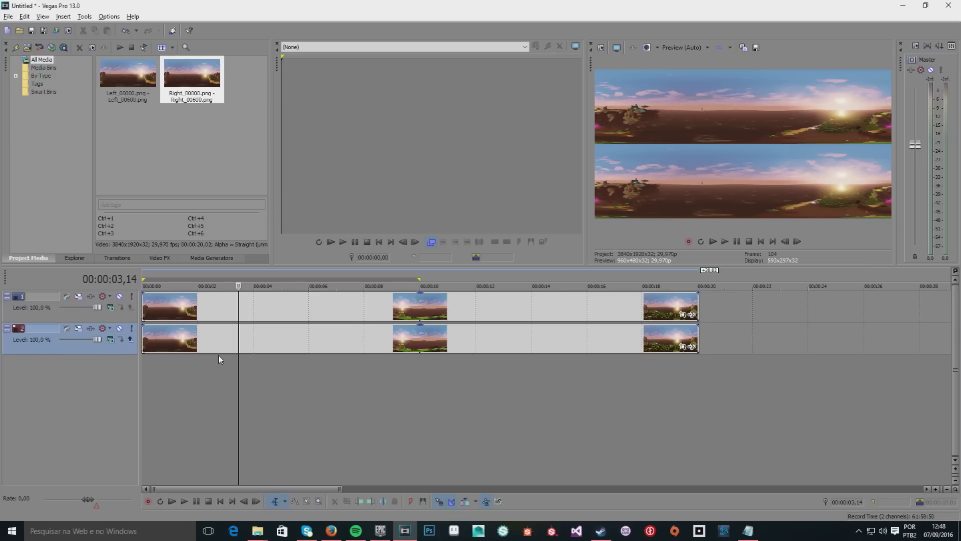
{"action": "left_click", "coordinate": [187, 408]}
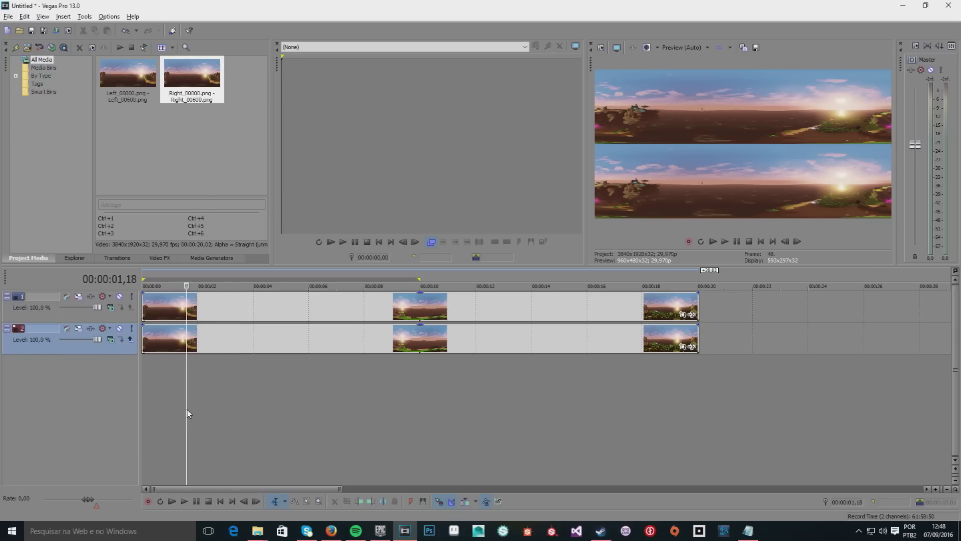
{"action": "left_click", "coordinate": [151, 415]}
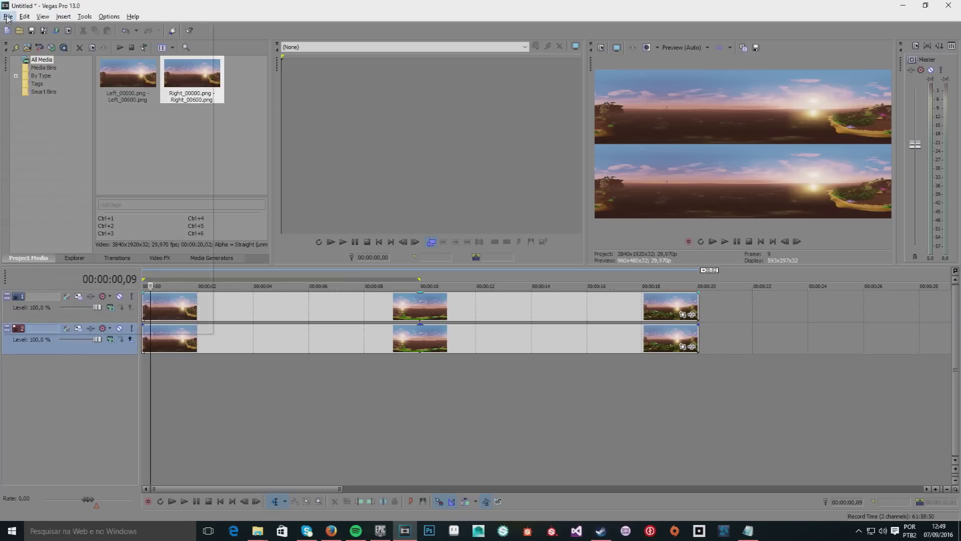
- Choose Off for stereoscopic 3D mode in Project Properties, but close without keeping it
{"action": "left_click", "coordinate": [7, 16]}
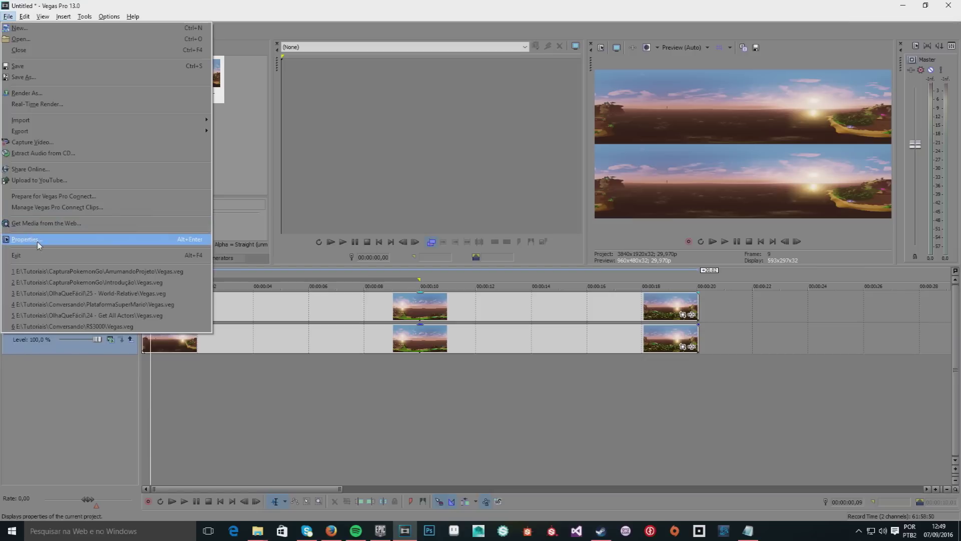
{"action": "left_click", "coordinate": [38, 240]}
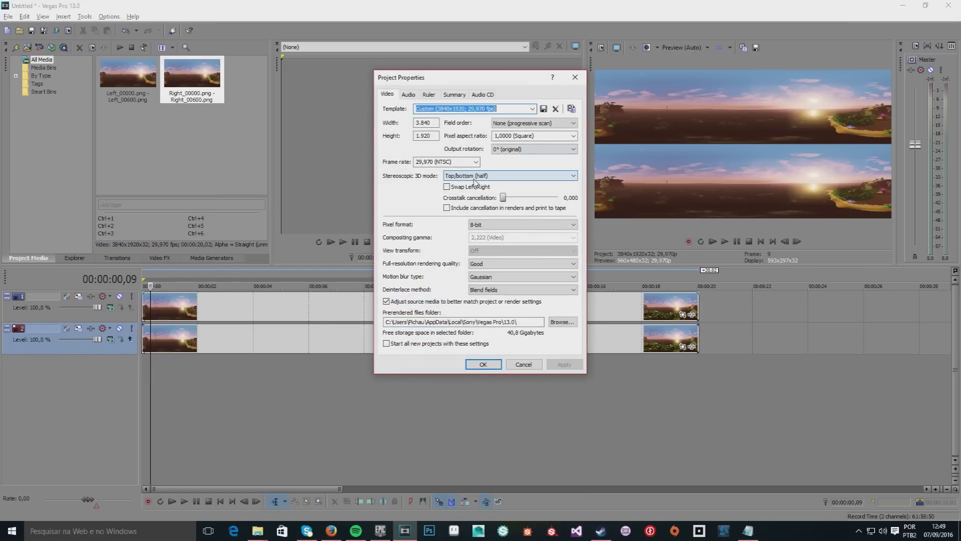
{"action": "left_click", "coordinate": [495, 176]}
{"action": "left_click", "coordinate": [475, 183]}
{"action": "left_click", "coordinate": [575, 77]}
- Set the project's stereoscopic 3D mode to Off, apply, and confirm
{"action": "left_click", "coordinate": [8, 16]}
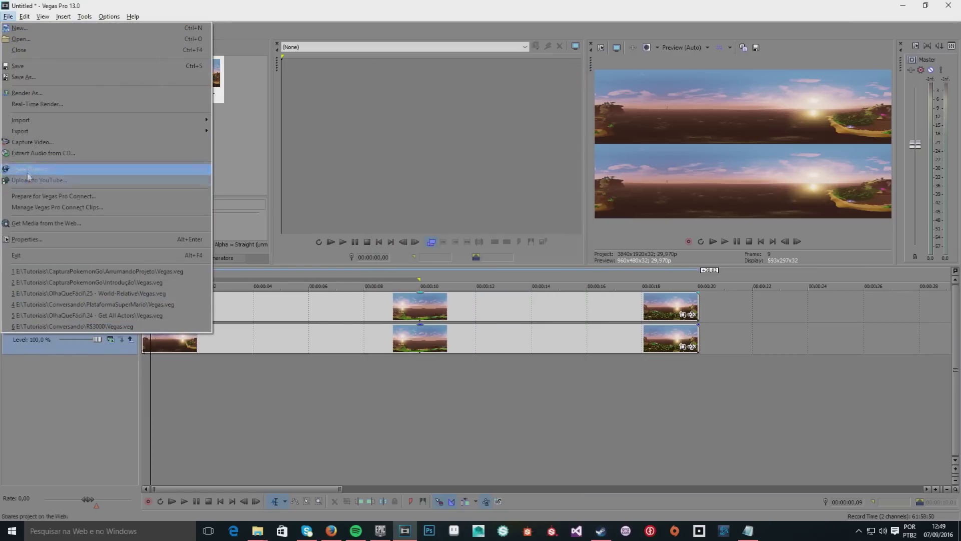
{"action": "left_click", "coordinate": [31, 239]}
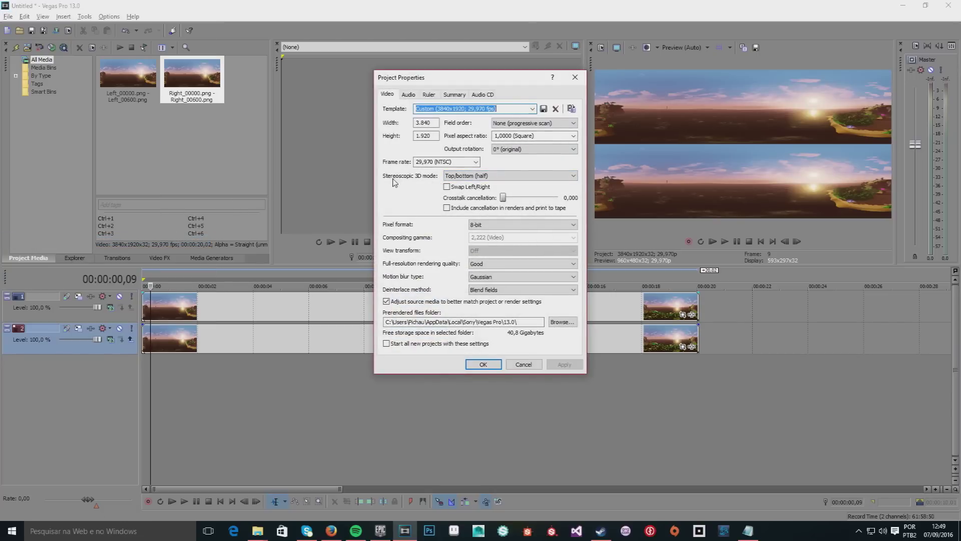
{"action": "left_click", "coordinate": [465, 175]}
{"action": "left_click", "coordinate": [461, 183]}
{"action": "left_click", "coordinate": [564, 364]}
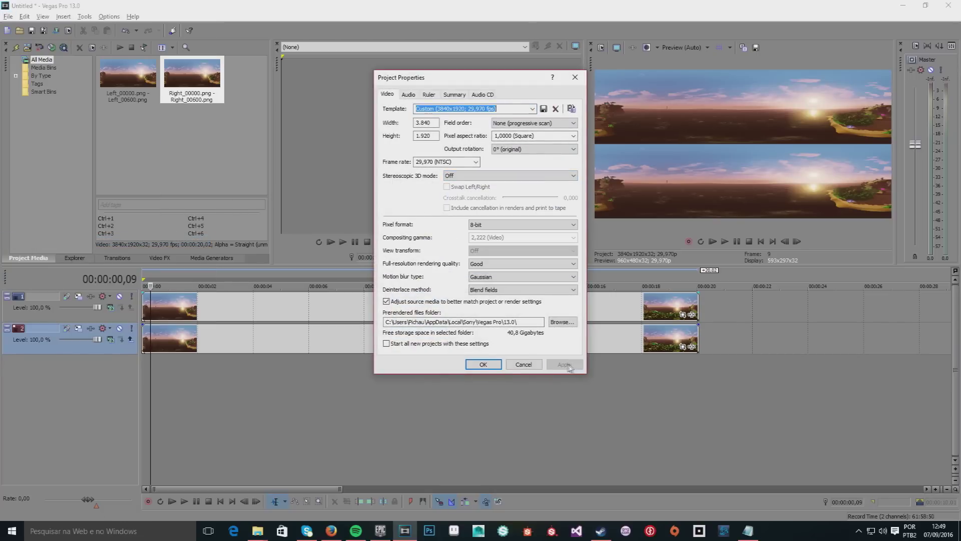
{"action": "left_click", "coordinate": [484, 364]}
- Return to Project Properties and expand the stereoscopic 3D mode dropdown
{"action": "left_click", "coordinate": [8, 16]}
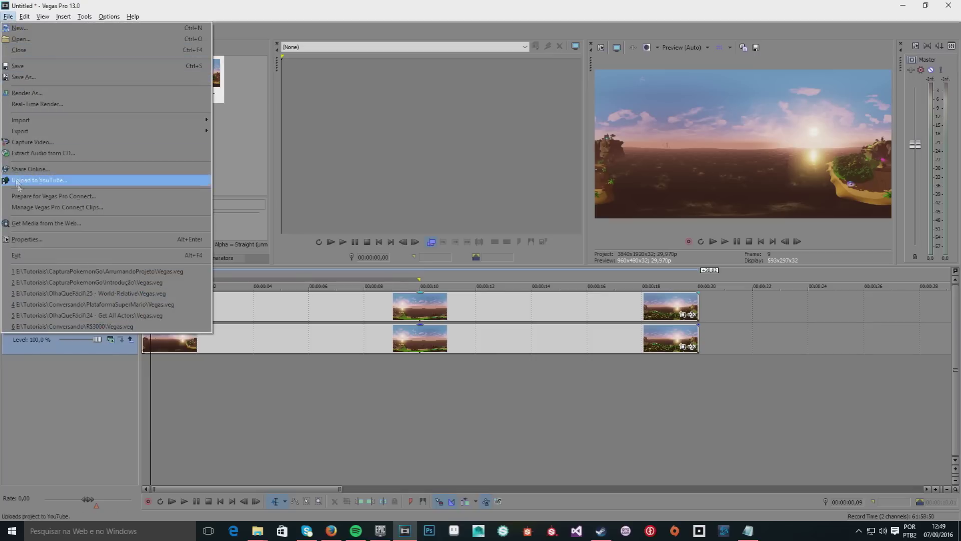
{"action": "left_click", "coordinate": [30, 238]}
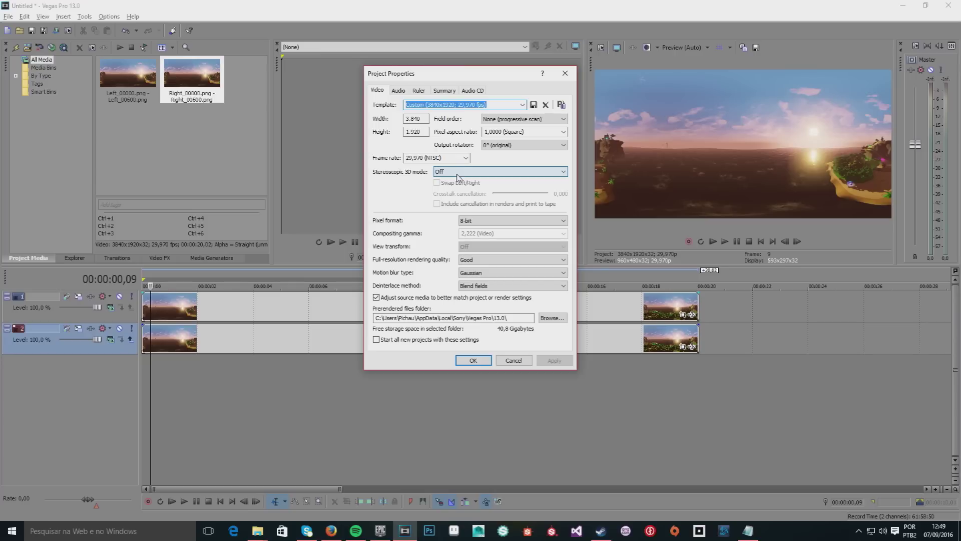
{"action": "left_click", "coordinate": [457, 174]}
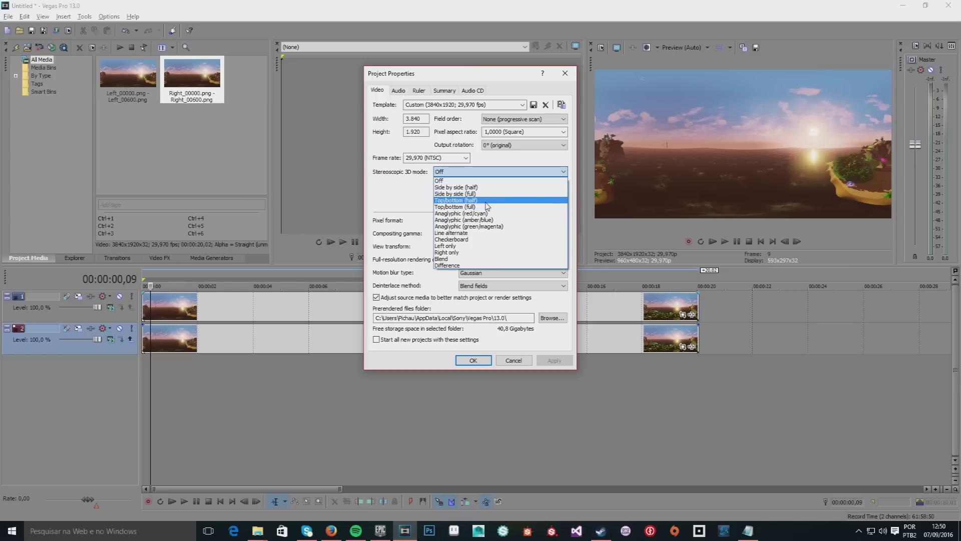
- Set the project's stereoscopic 3D mode to Top/bottom (half), then select track 1's image sequence
{"action": "left_click", "coordinate": [485, 201]}
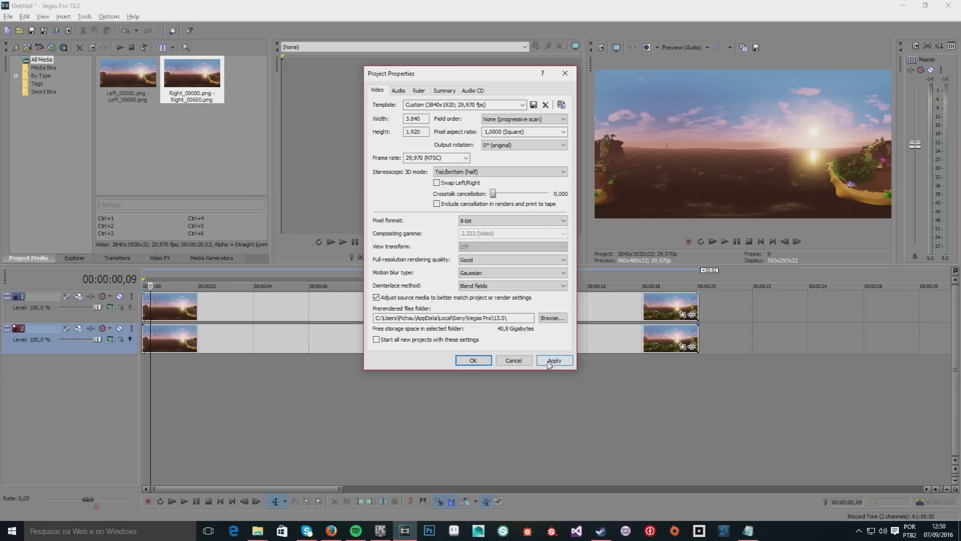
{"action": "left_click", "coordinate": [549, 362]}
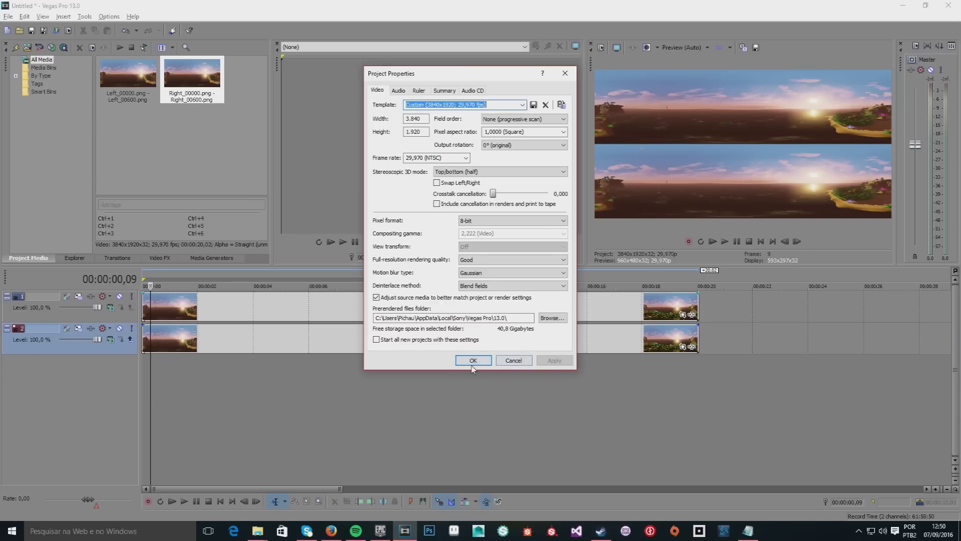
{"action": "left_click", "coordinate": [472, 361]}
{"action": "left_click", "coordinate": [325, 304]}
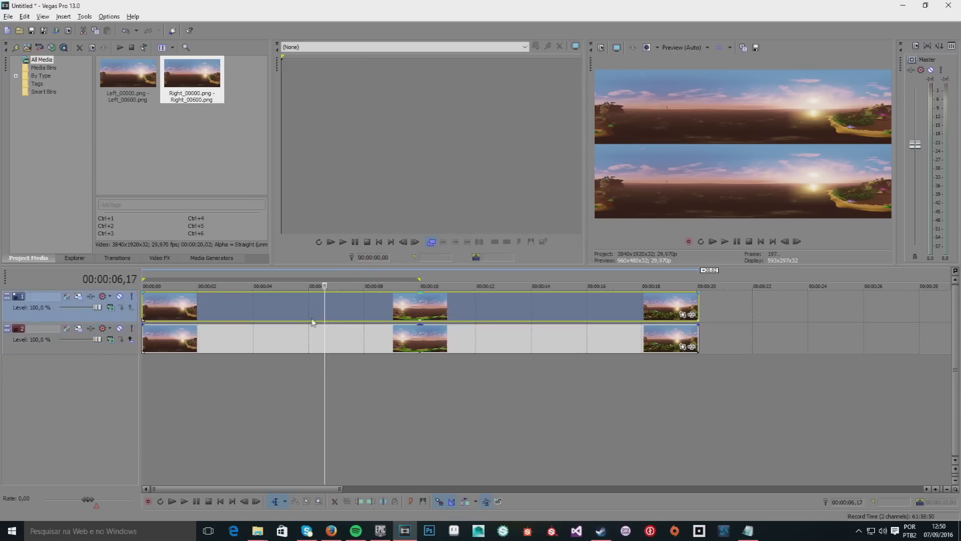
- Pair the Left and Right PNG sequences on both tracks into stereoscopic 'subclip 1' and select it in Project Media
{"action": "left_click", "coordinate": [340, 343], "text": "ctrl"}
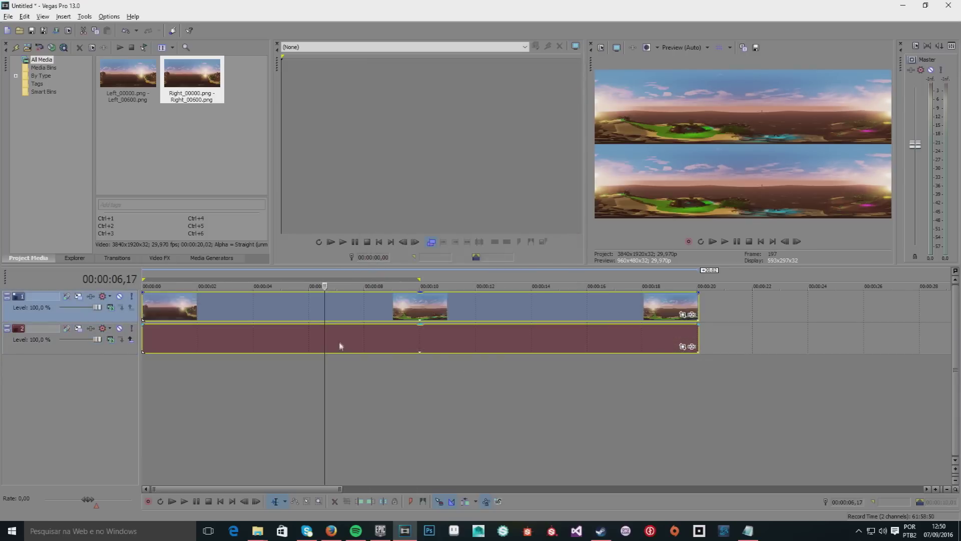
{"action": "right_click", "coordinate": [338, 328]}
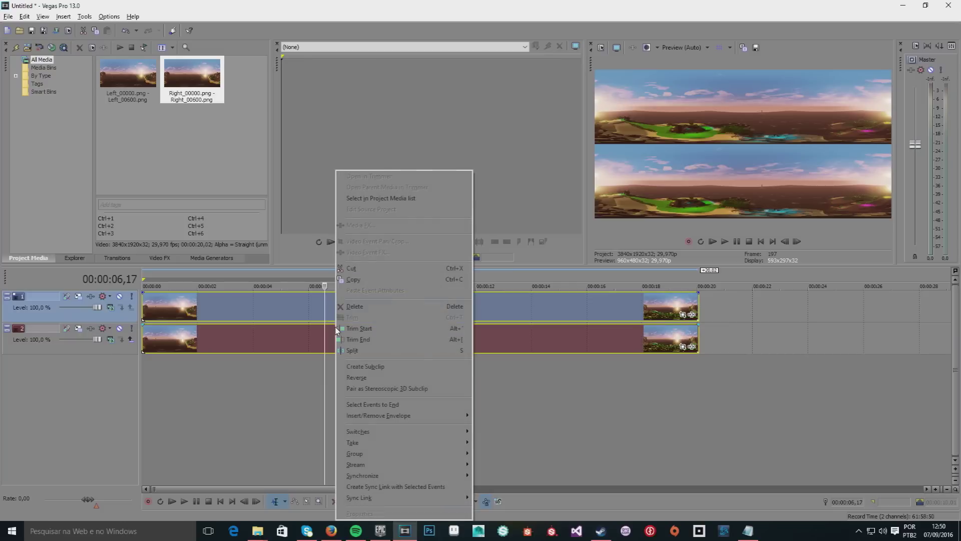
{"action": "left_click", "coordinate": [358, 390]}
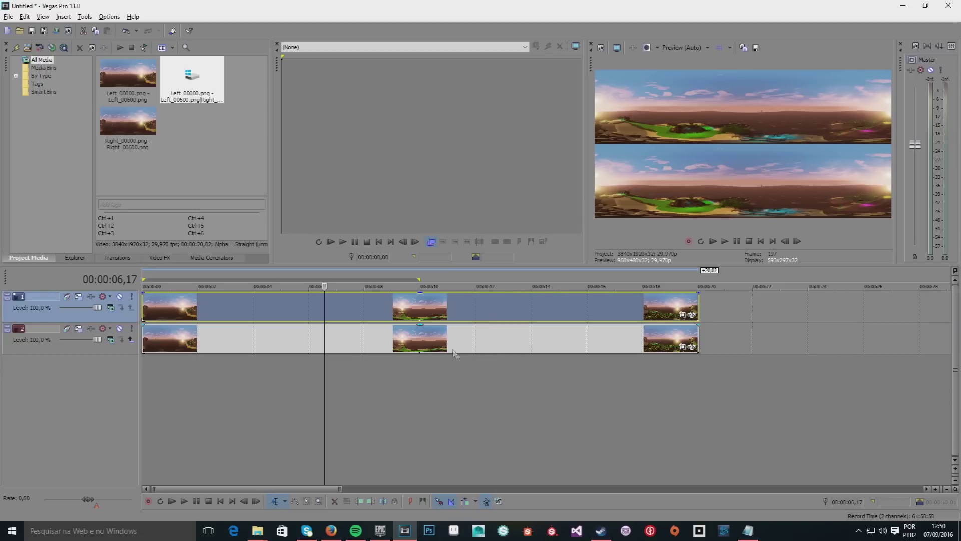
{"action": "left_click", "coordinate": [372, 376]}
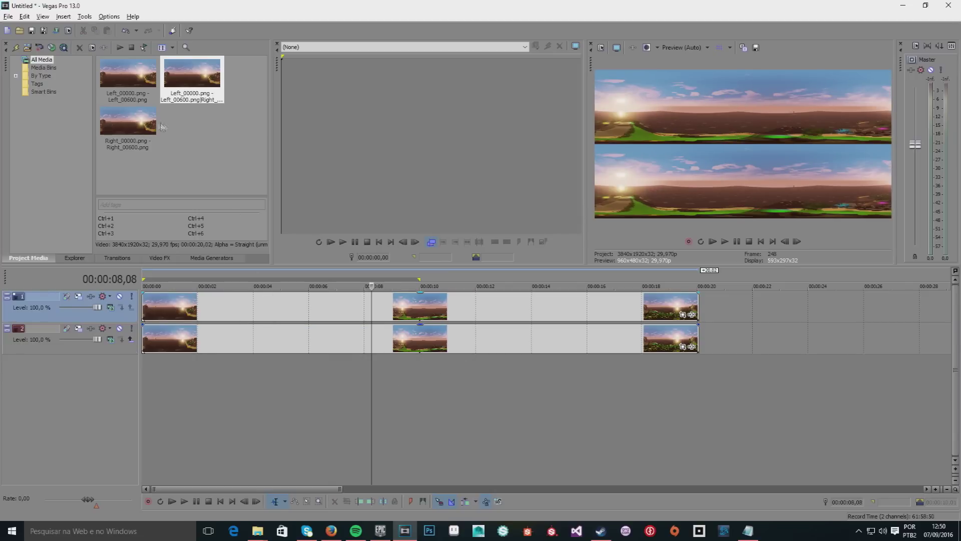
{"action": "left_click", "coordinate": [196, 89]}
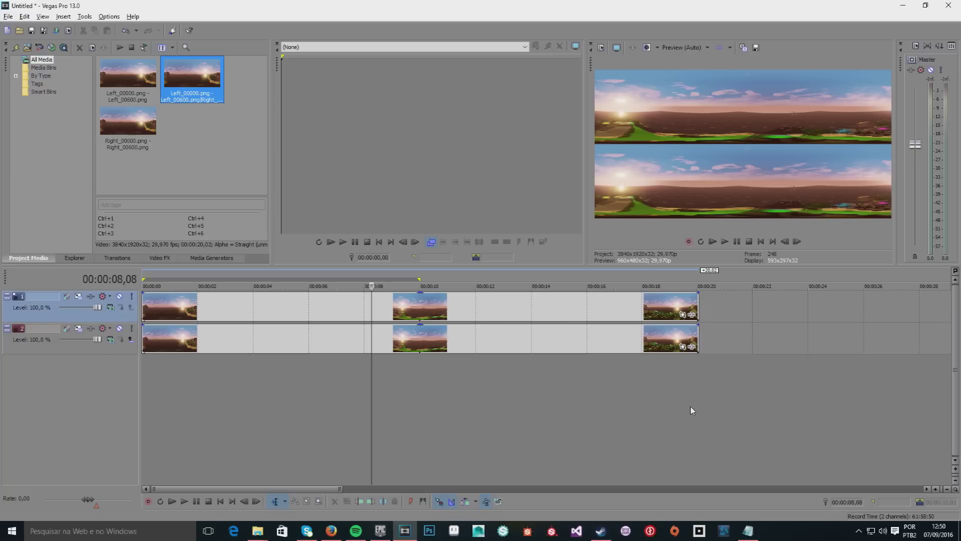
- Time-compress track 1's 3D clip to end near 10 seconds and delete track 2's leftover clip
{"action": "left_click_drag", "start_coordinate": [697, 411], "coordinate": [142, 411]}
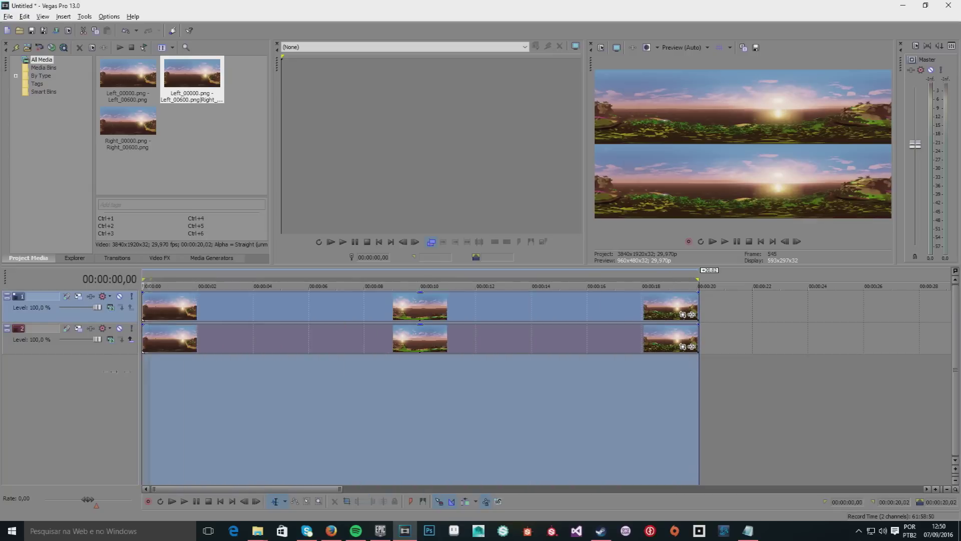
{"action": "left_click", "coordinate": [734, 415]}
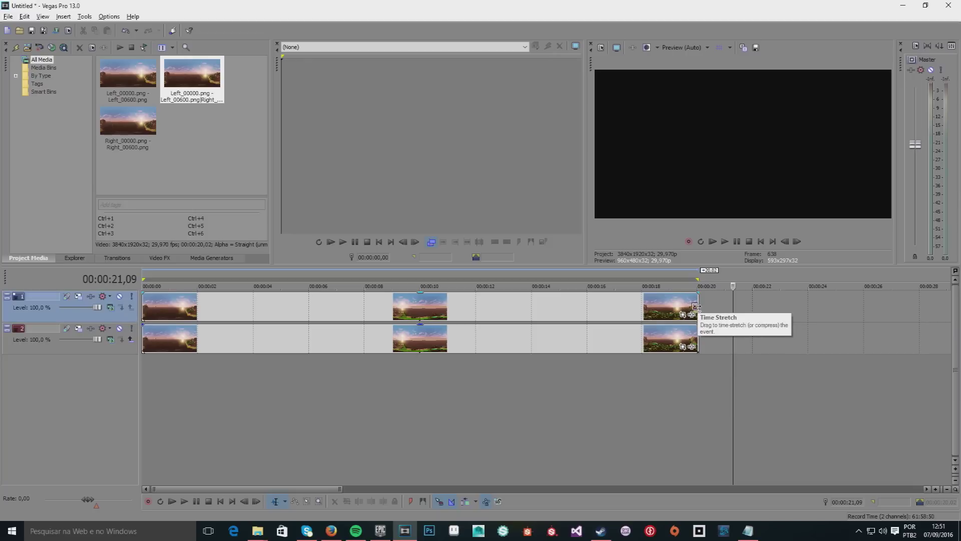
{"action": "left_click_drag", "start_coordinate": [696, 306], "coordinate": [417, 310], "text": "ctrl"}
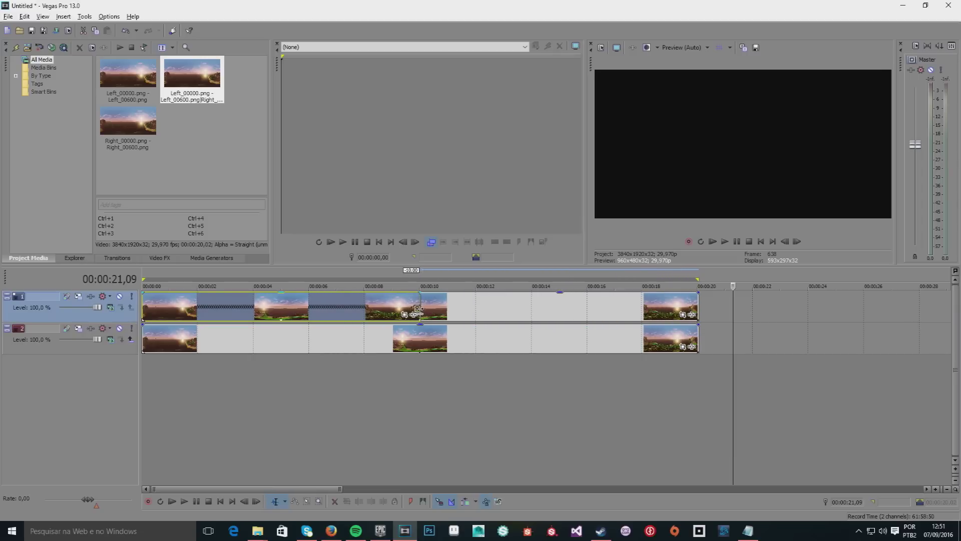
{"action": "left_click", "coordinate": [494, 308]}
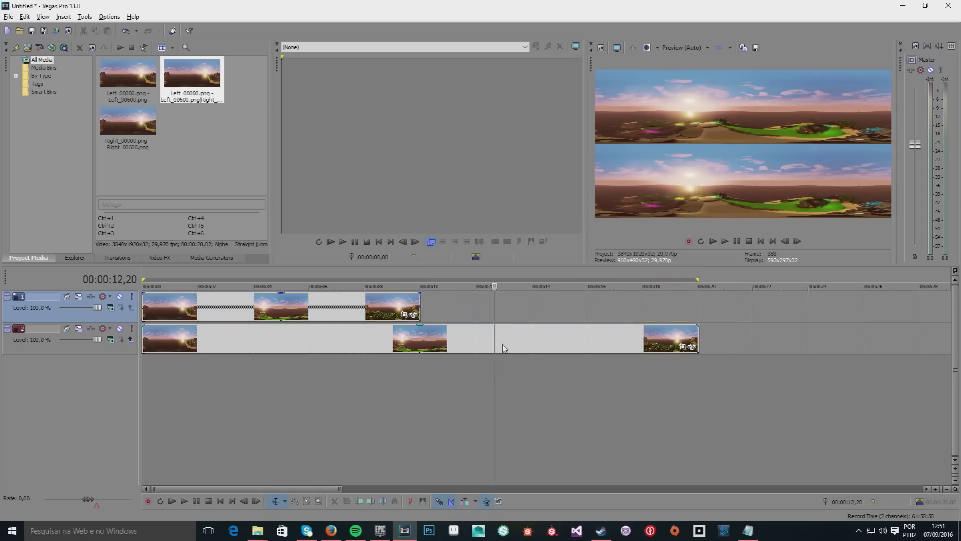
{"action": "left_click", "coordinate": [503, 348]}
{"action": "key", "text": "Delete"}
- Play back the compressed 3D clip from about 3 seconds, then select the empty second track
{"action": "left_click", "coordinate": [228, 386]}
{"action": "left_click_drag", "start_coordinate": [299, 388], "coordinate": [301, 388]}
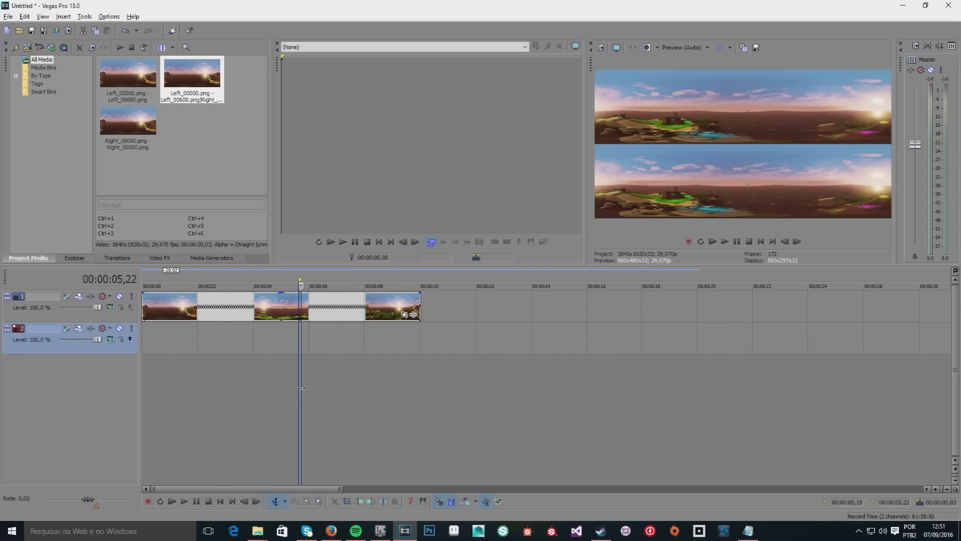
{"action": "left_click", "coordinate": [226, 385]}
{"action": "key", "text": "space"}
{"action": "key", "text": "space"}
{"action": "left_click", "coordinate": [189, 346]}
- Delete the empty second track and move the playback position to 00:00:12,20
{"action": "right_click", "coordinate": [189, 342]}
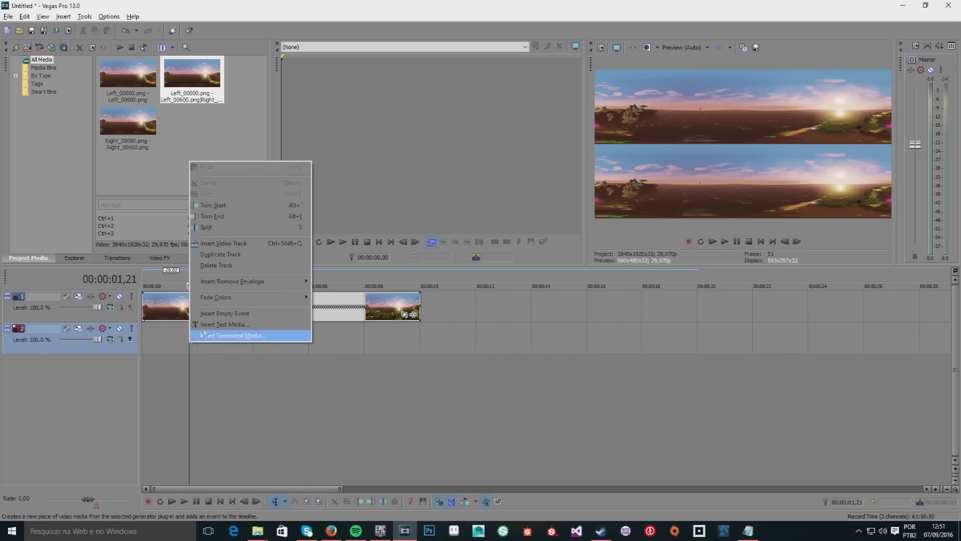
{"action": "left_click", "coordinate": [220, 265]}
{"action": "left_click", "coordinate": [449, 331]}
{"action": "left_click", "coordinate": [494, 313]}
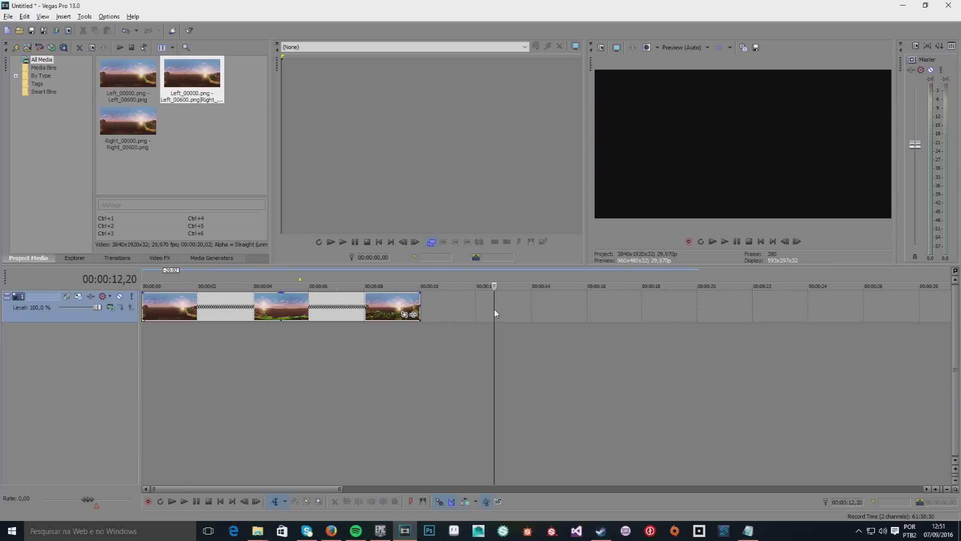
- Scrub the playback position between 00:00:19,29 and 00:00:18,05 to check the clip's end
{"action": "left_click", "coordinate": [696, 308]}
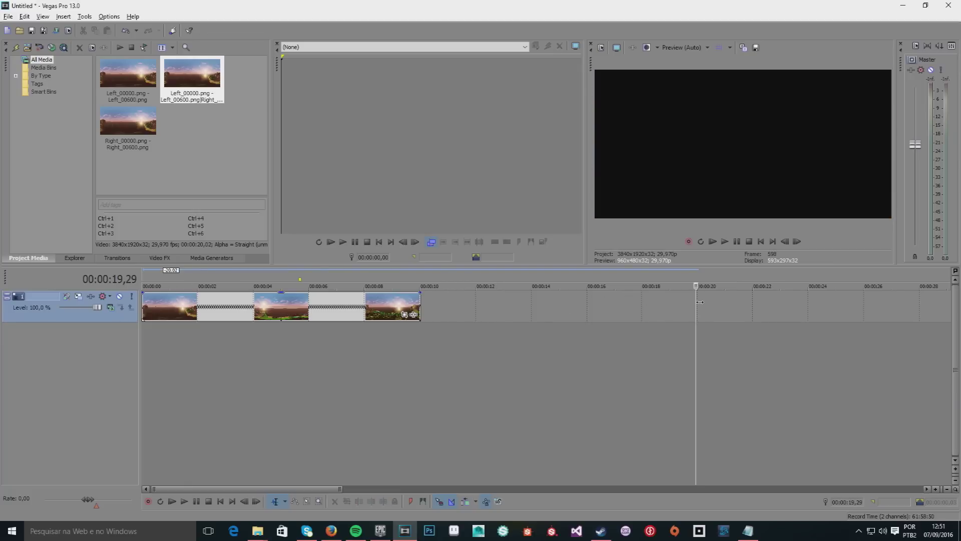
{"action": "left_click", "coordinate": [636, 305]}
{"action": "mouse_move", "coordinate": [636, 305]}
{"action": "left_mouse_down"}
{"action": "mouse_move", "coordinate": [421, 304]}
{"action": "mouse_move", "coordinate": [675, 308]}
{"action": "left_mouse_up"}
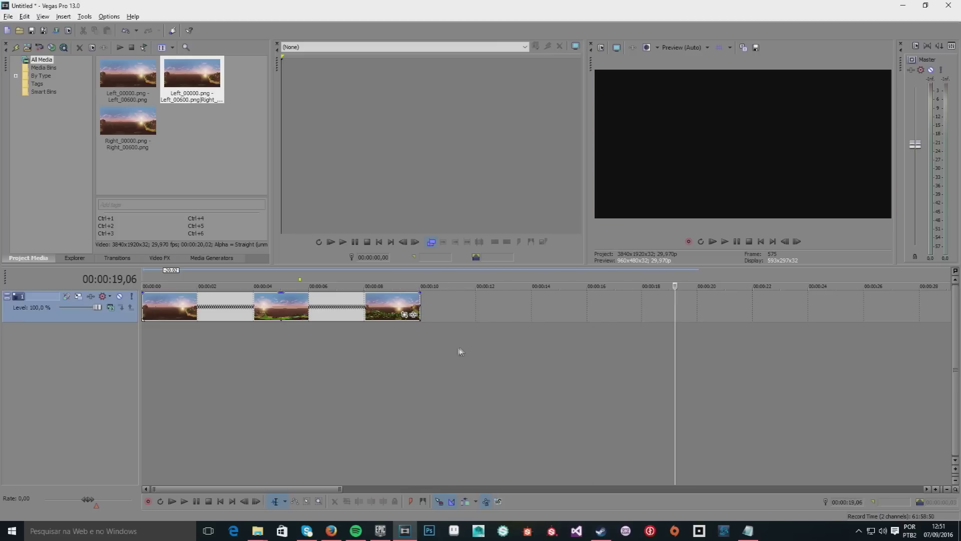
{"action": "mouse_move", "coordinate": [419, 307]}
{"action": "left_mouse_down"}
{"action": "mouse_move", "coordinate": [677, 308]}
{"action": "mouse_move", "coordinate": [418, 307]}
{"action": "left_mouse_up"}
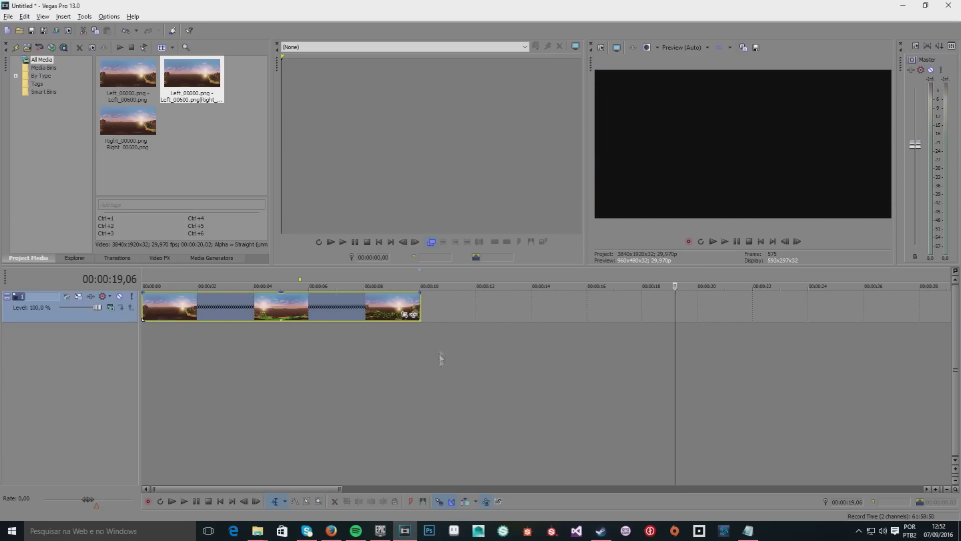
{"action": "scroll", "coordinate": [441, 353], "scroll_direction": "up", "scroll_amount": 3}
{"action": "scroll", "coordinate": [367, 378], "scroll_direction": "down", "scroll_amount": 3}
{"action": "scroll", "coordinate": [300, 378], "scroll_direction": "down", "scroll_amount": 1}
{"action": "scroll", "coordinate": [253, 382], "scroll_direction": "up", "scroll_amount": 1}
{"action": "scroll", "coordinate": [253, 384], "scroll_direction": "down", "scroll_amount": 2}
- Move the playback position to 00:00:04,26, then back to 00:00:02,26
{"action": "left_click", "coordinate": [232, 416]}
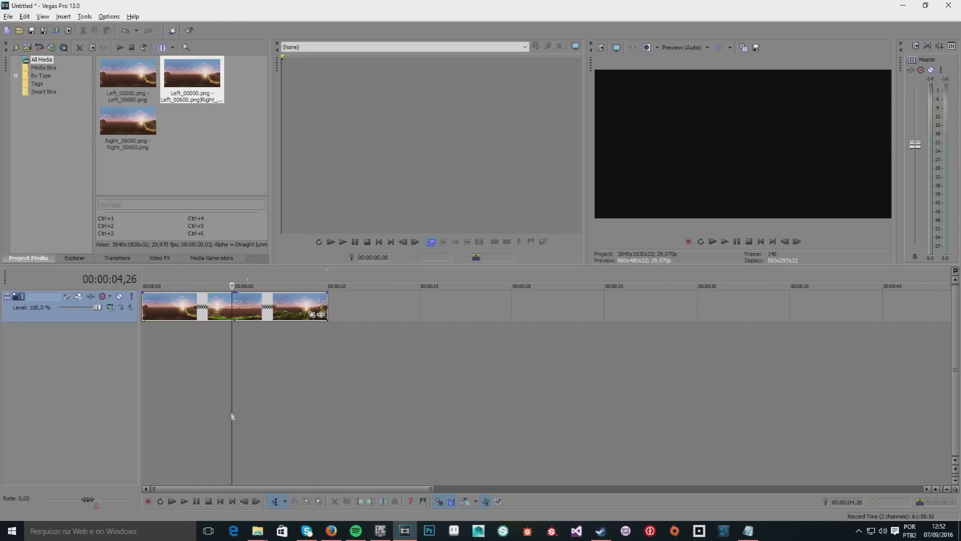
{"action": "left_click", "coordinate": [195, 390]}
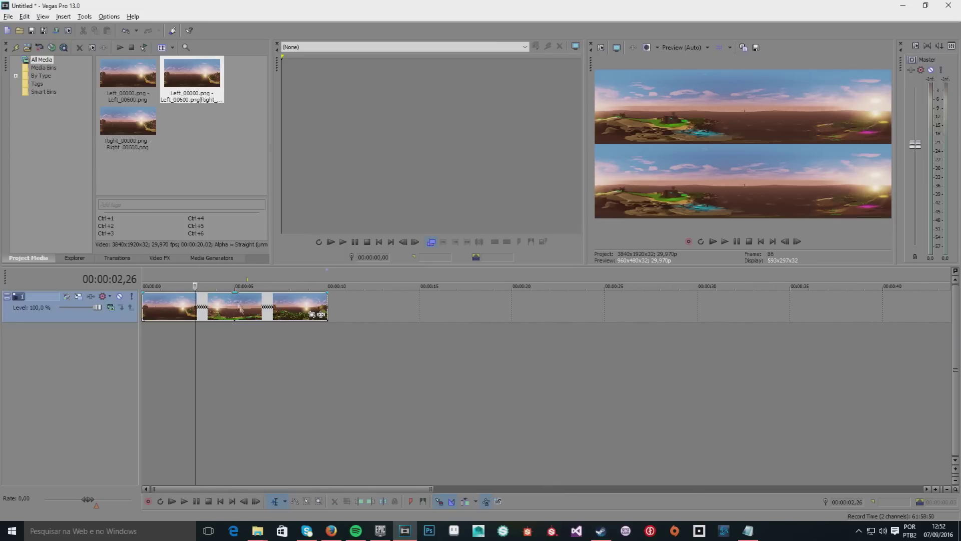
{"action": "left_click", "coordinate": [8, 16]}
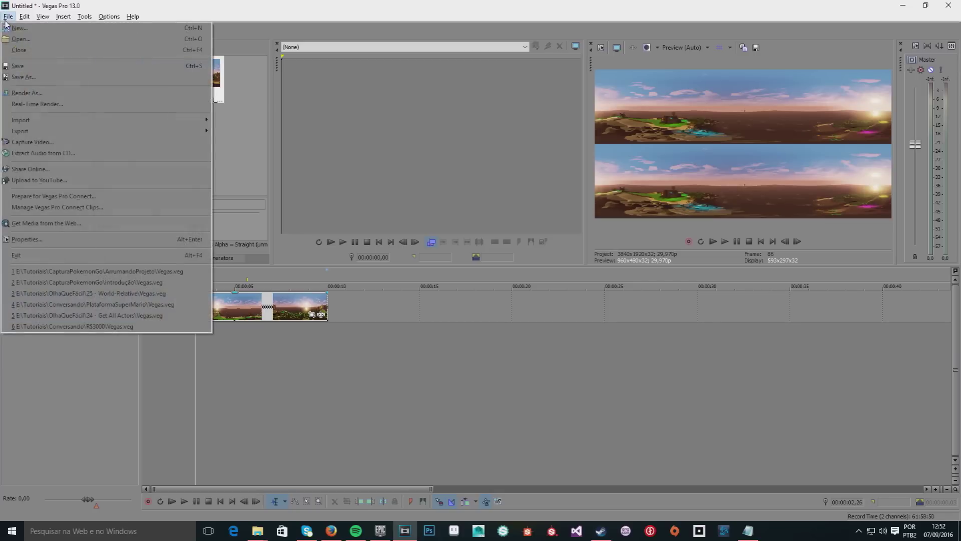
{"action": "left_click", "coordinate": [27, 93]}
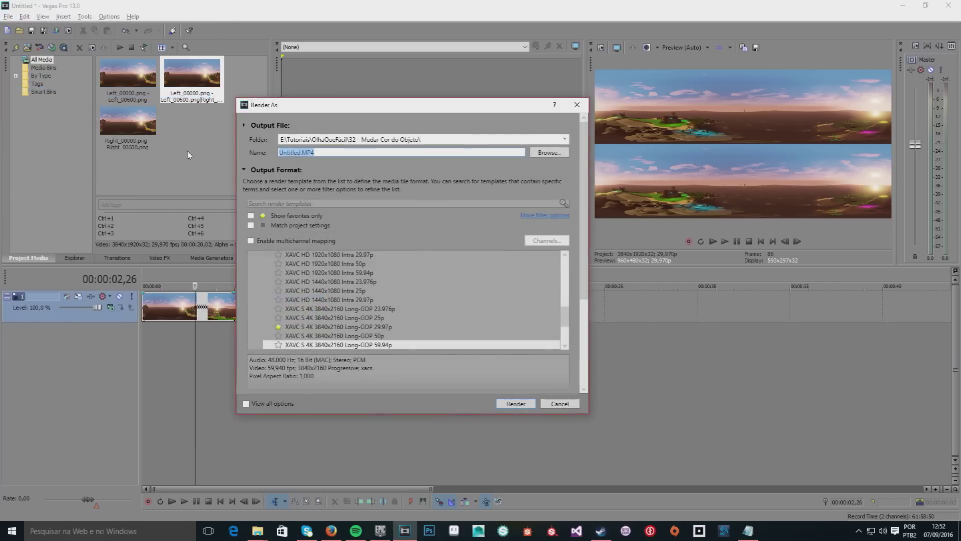
{"action": "left_click_drag", "start_coordinate": [369, 119], "coordinate": [486, 102]}
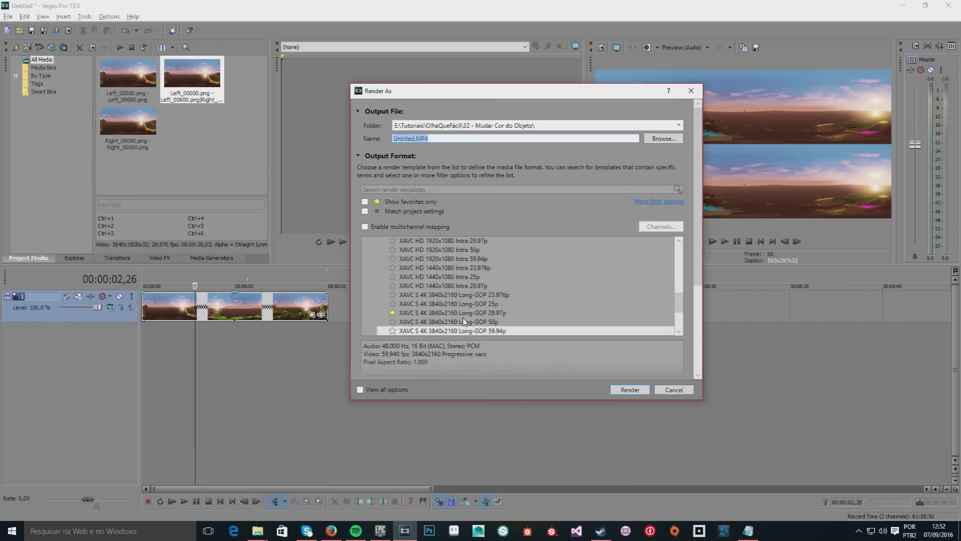
{"action": "left_click_drag", "start_coordinate": [679, 303], "coordinate": [679, 261]}
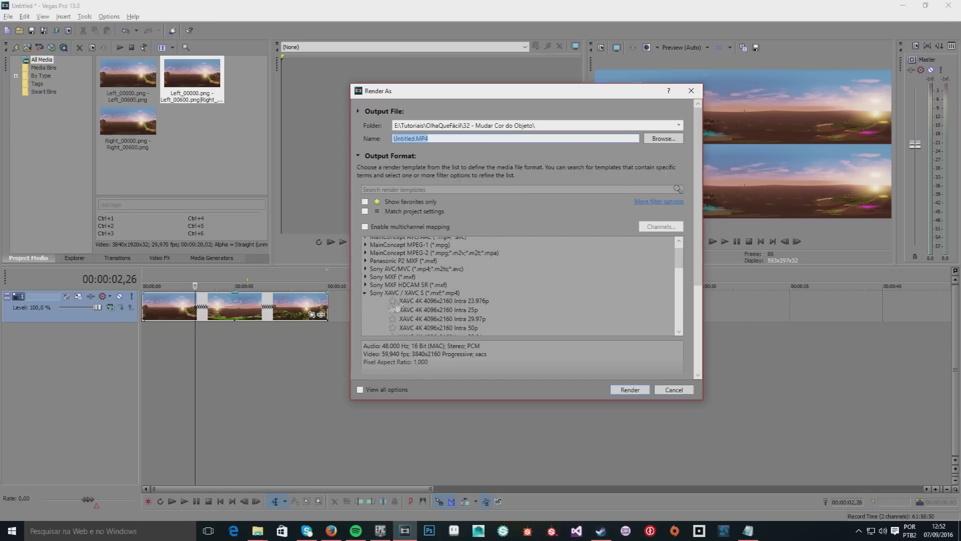
{"action": "scroll", "coordinate": [416, 296], "scroll_direction": "down", "scroll_amount": 2}
{"action": "scroll", "coordinate": [645, 260], "scroll_direction": "up", "scroll_amount": 2}
{"action": "left_click_drag", "start_coordinate": [679, 258], "coordinate": [680, 307]}
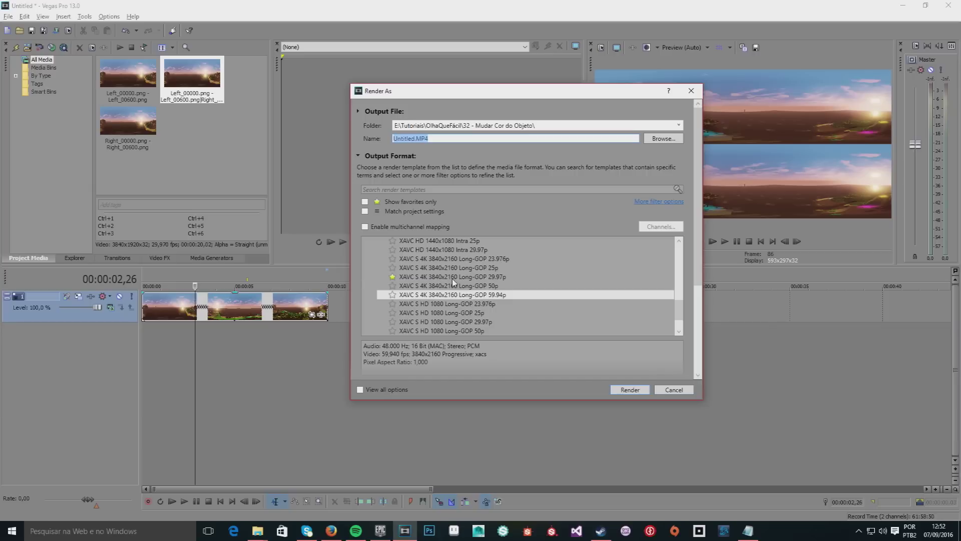
{"action": "left_click", "coordinate": [454, 278]}
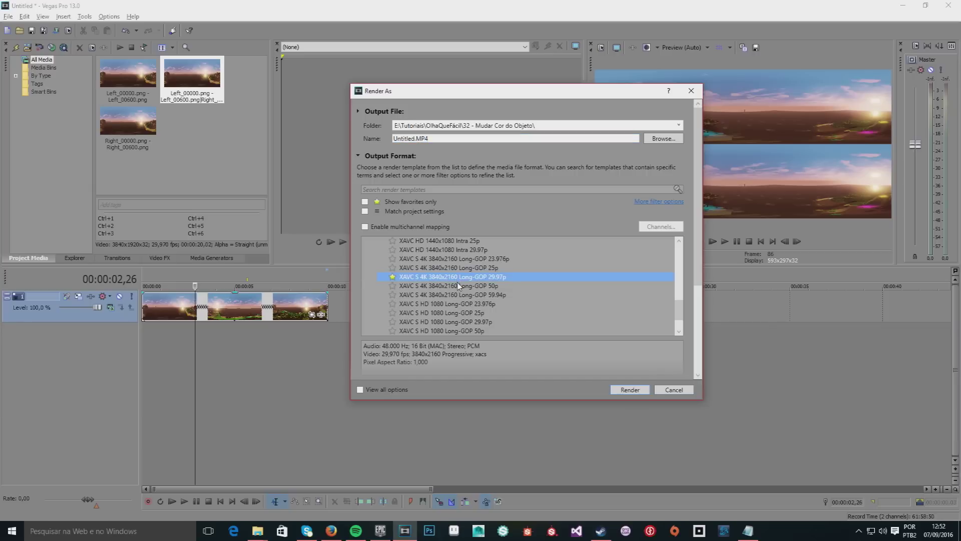
{"action": "left_click", "coordinate": [497, 296]}
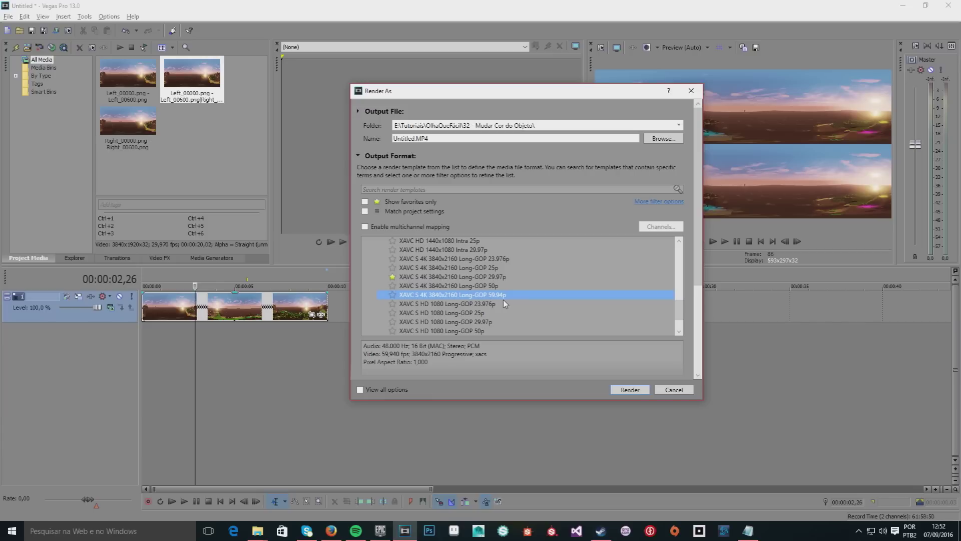
{"action": "left_click", "coordinate": [499, 277]}
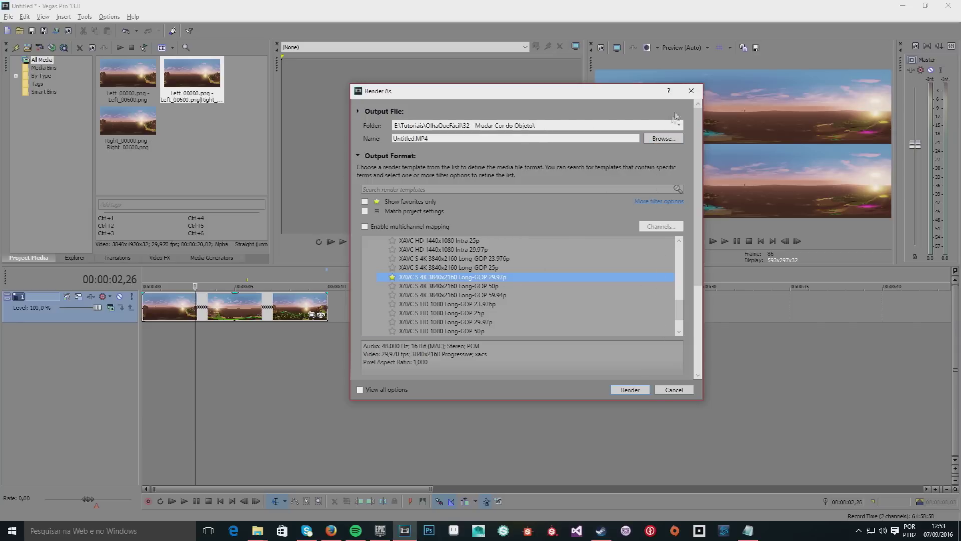
{"action": "left_click", "coordinate": [691, 91]}
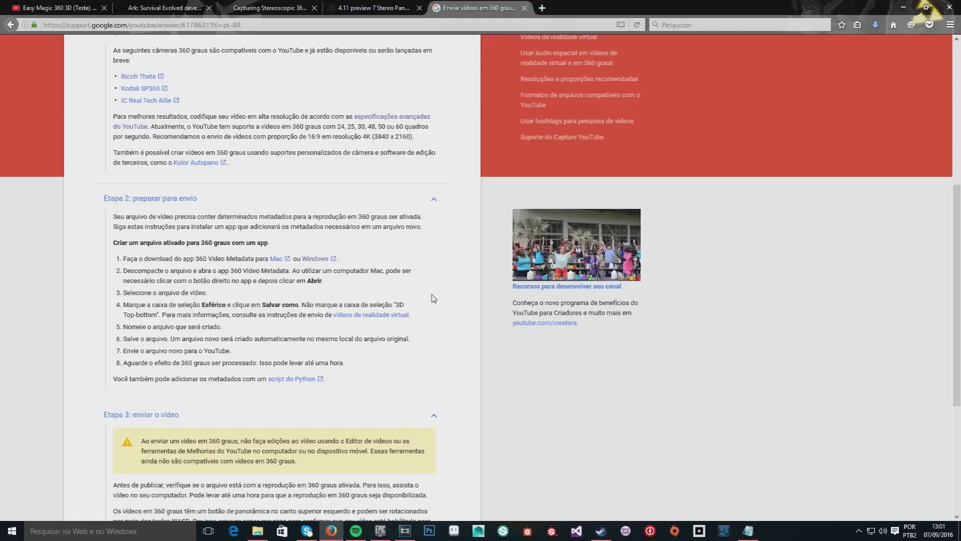
- Hide the browser to reveal the Windows desktop with the 360 Video icon
{"action": "key", "text": "super+d"}
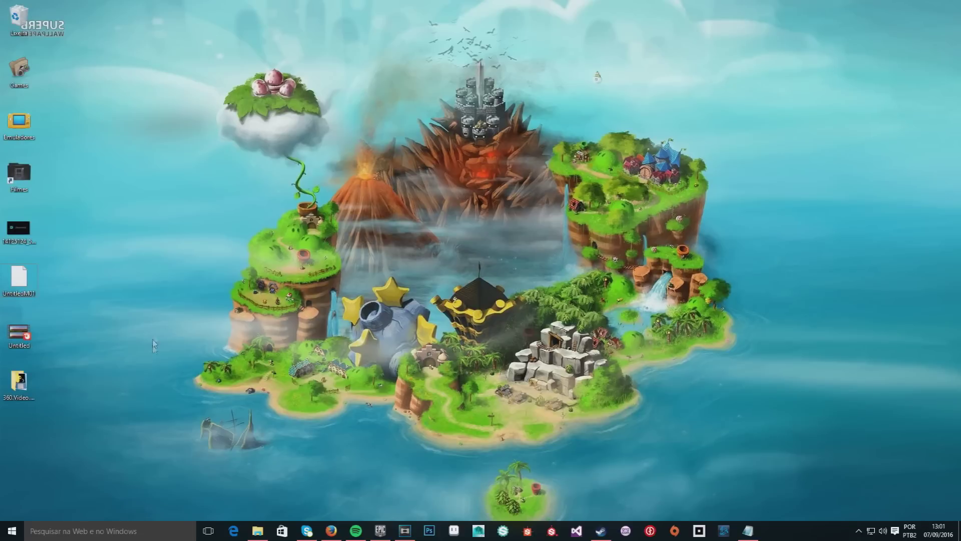
- Launch Spatial Media Metadata Injector from 360.Video.Metadata.Tool.win, load Untitled.MP4, and move the window right
{"action": "double_click", "coordinate": [16, 381]}
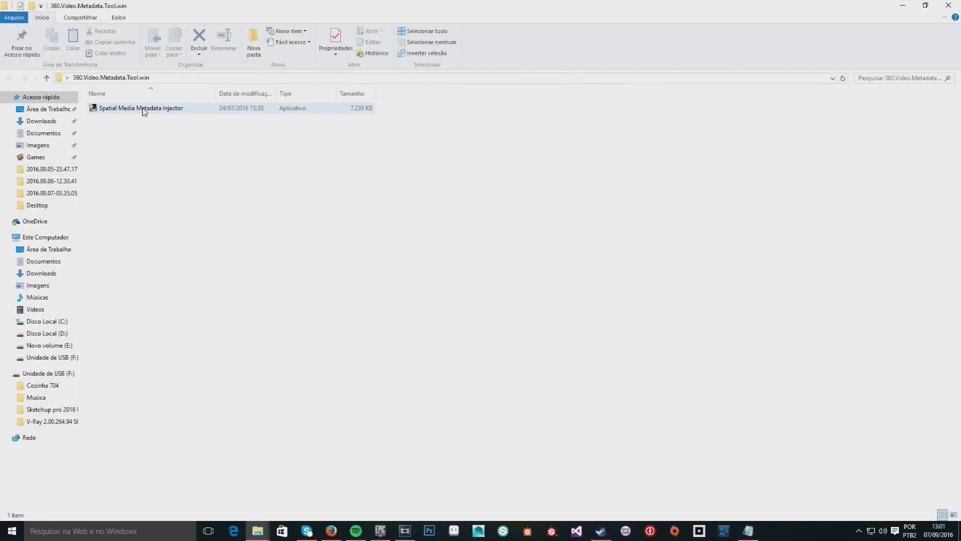
{"action": "double_click", "coordinate": [143, 109]}
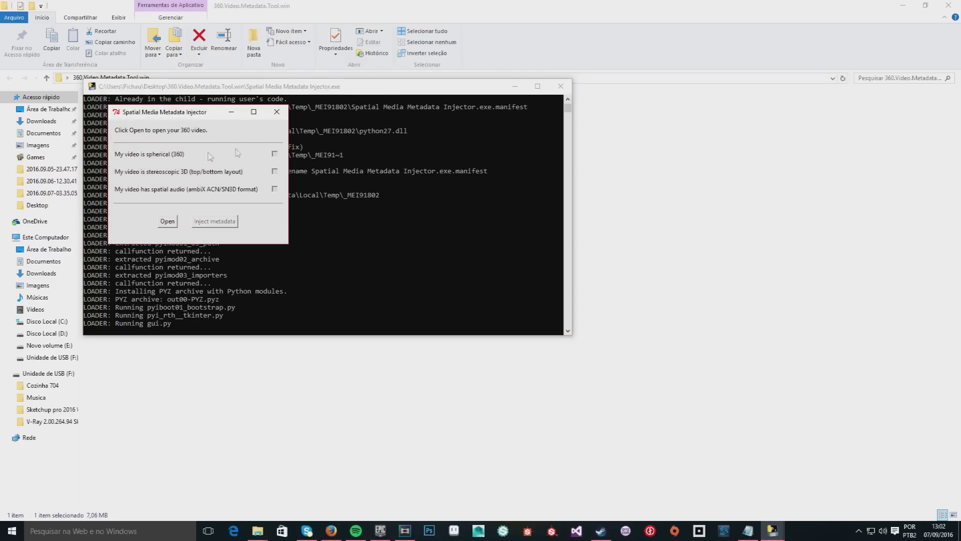
{"action": "left_click", "coordinate": [167, 224]}
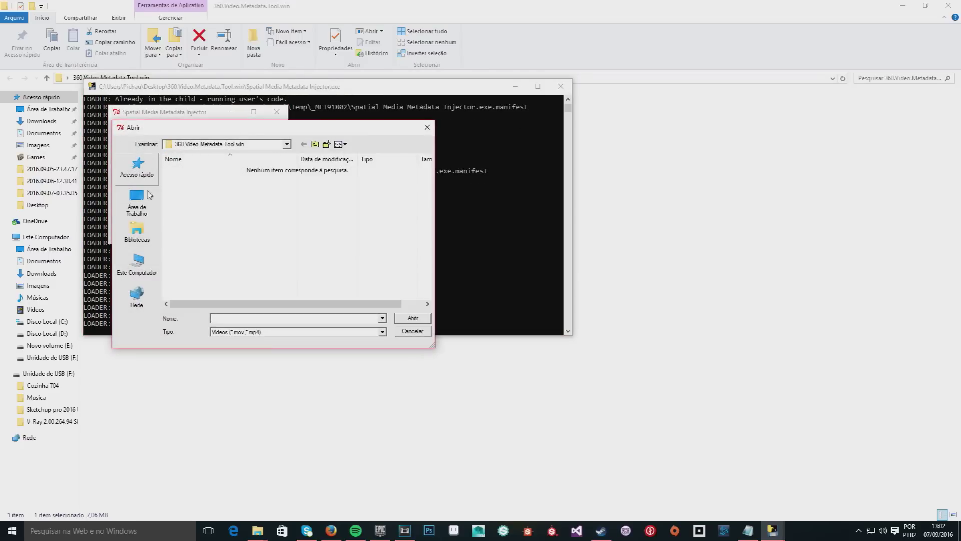
{"action": "double_click", "coordinate": [246, 300]}
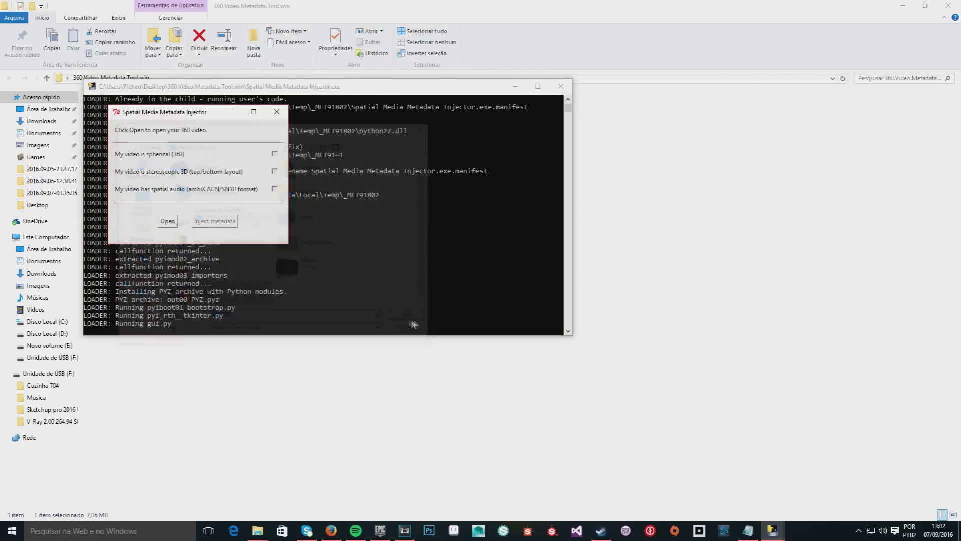
{"action": "left_click_drag", "start_coordinate": [200, 113], "coordinate": [674, 220]}
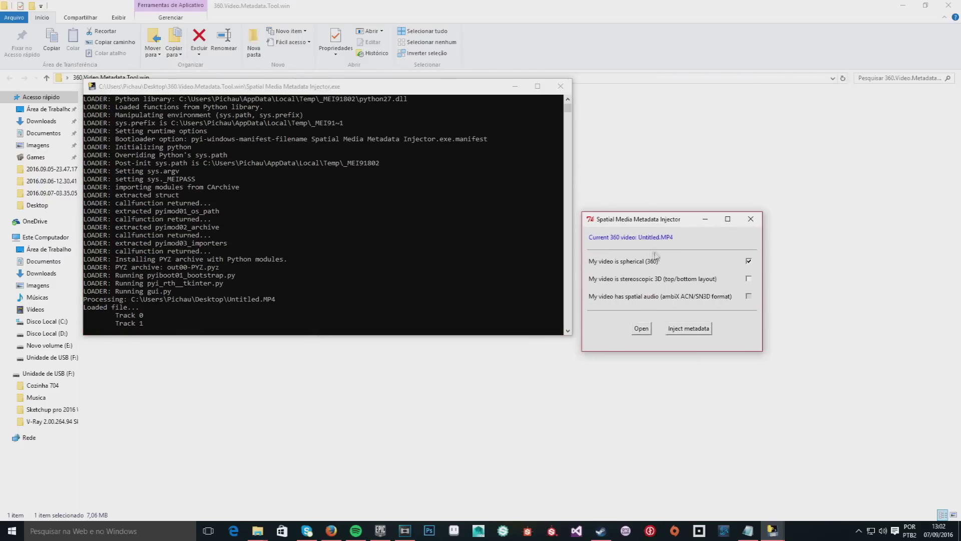
- With spherical (360) ticked, inject metadata and save Untitled_injected to the desktop
{"action": "left_click", "coordinate": [749, 261]}
{"action": "left_click", "coordinate": [750, 262]}
{"action": "left_click", "coordinate": [693, 330]}
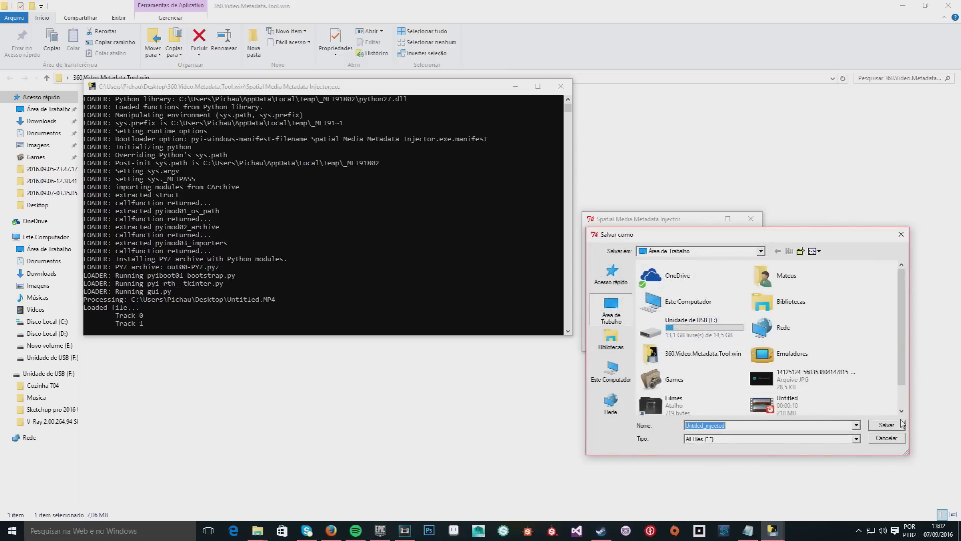
{"action": "left_click", "coordinate": [890, 426]}
{"action": "key", "text": "super+d"}
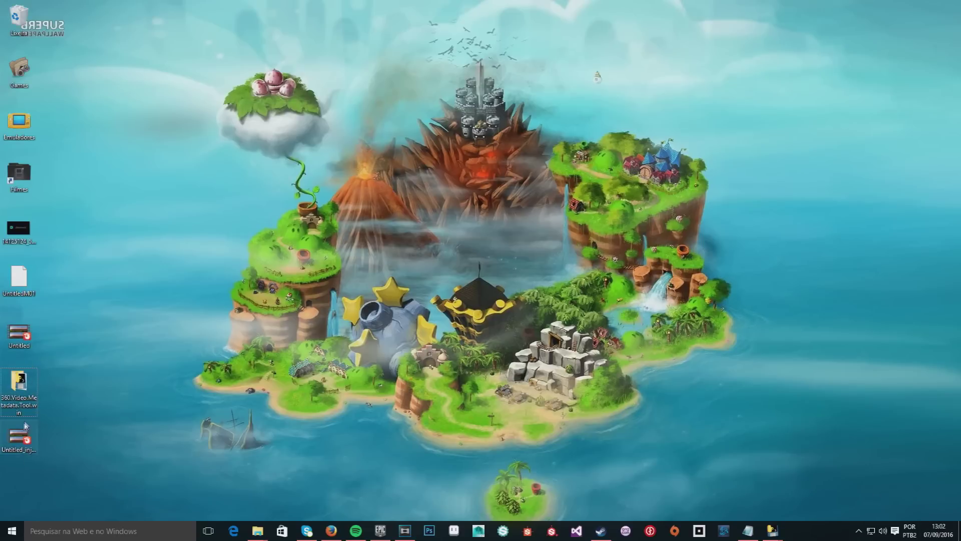
{"action": "left_click", "coordinate": [32, 432]}
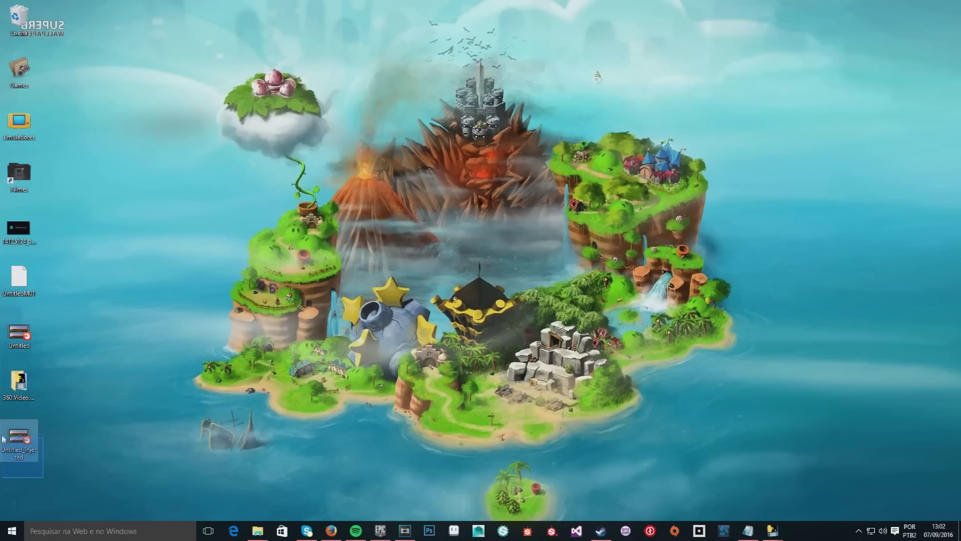
{"action": "left_click", "coordinate": [220, 375]}
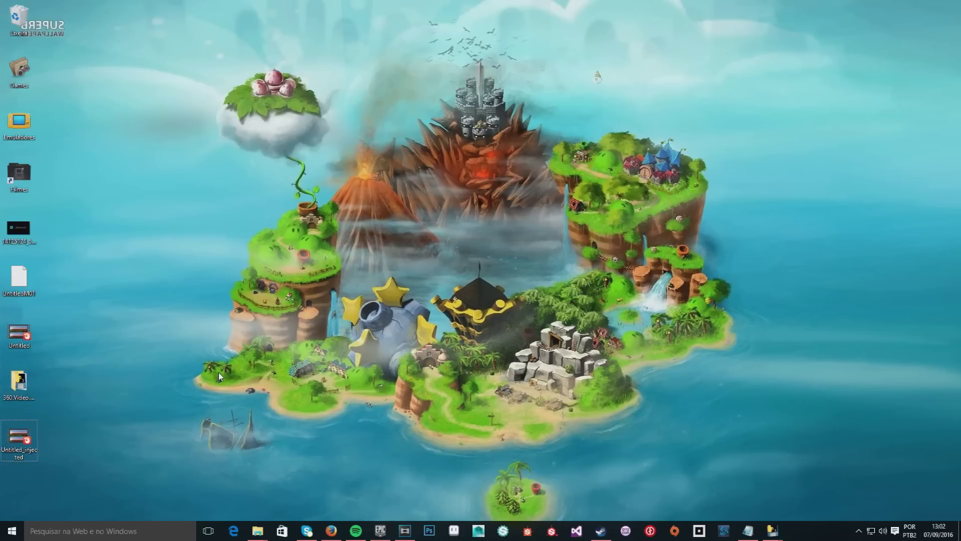